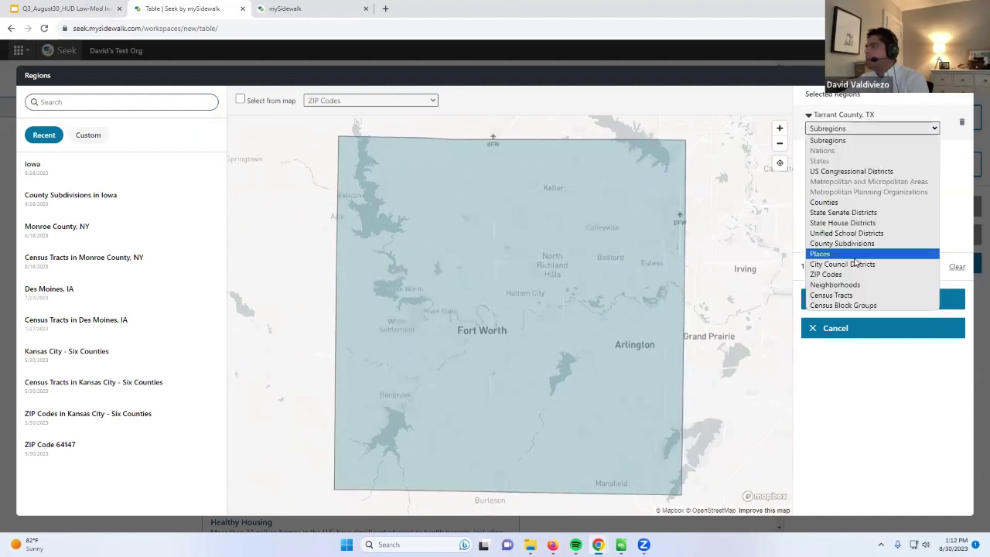
Break Tarrant County, TX down into Census Tracts, finish the region selection and open the data selection
click(851, 302)
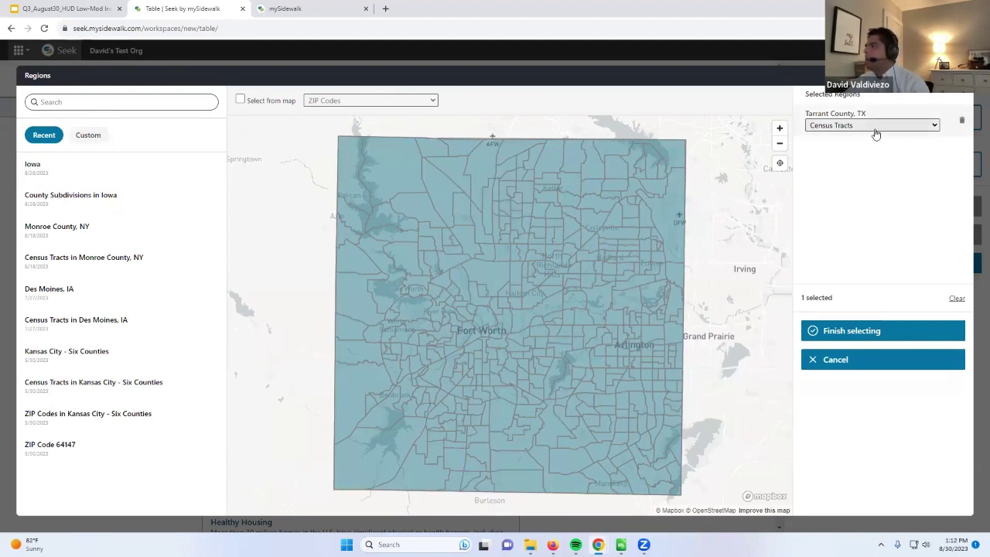
click(845, 332)
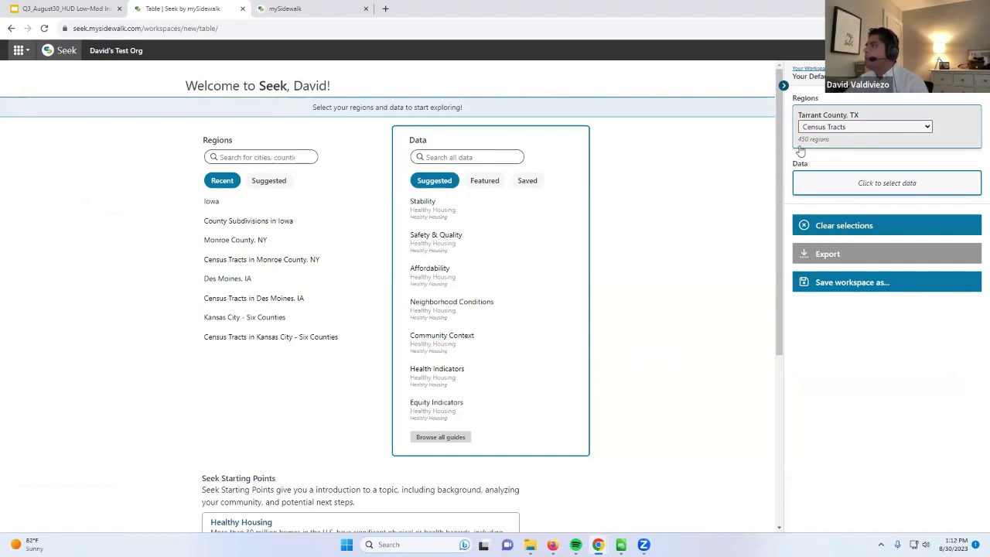
click(851, 185)
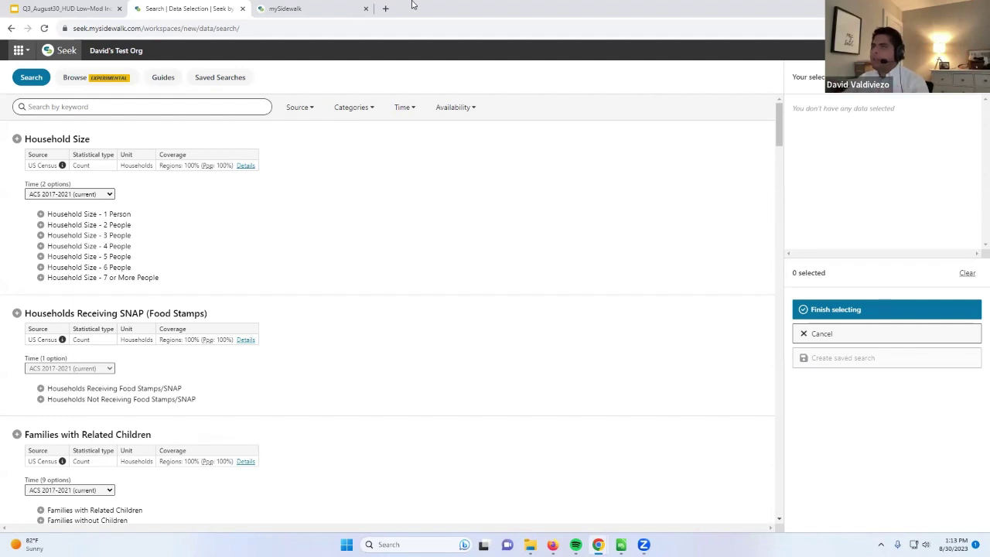
Examine the full list of data sources available for filtering the indicators
click(300, 107)
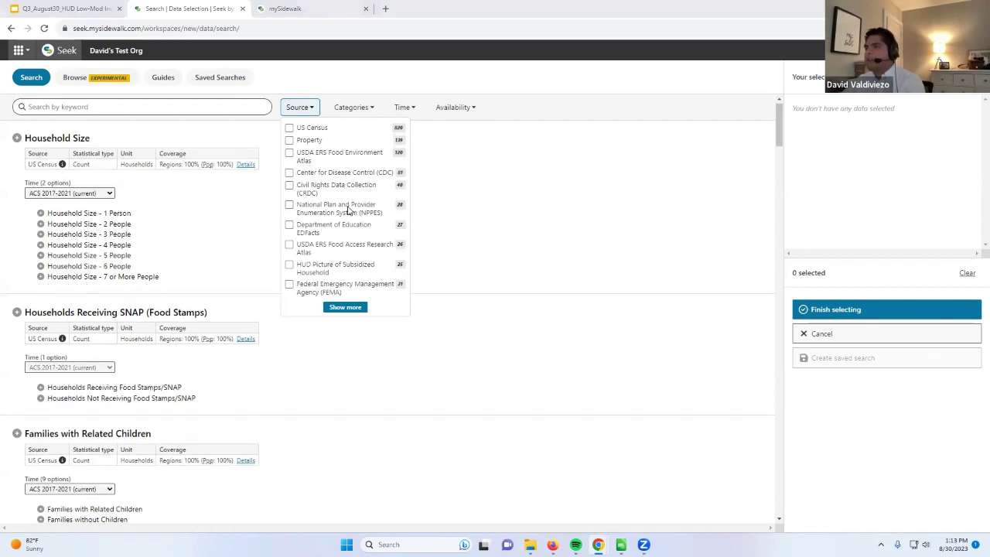
scroll(340, 248, down, 1)
click(345, 307)
scroll(369, 250, down, 3)
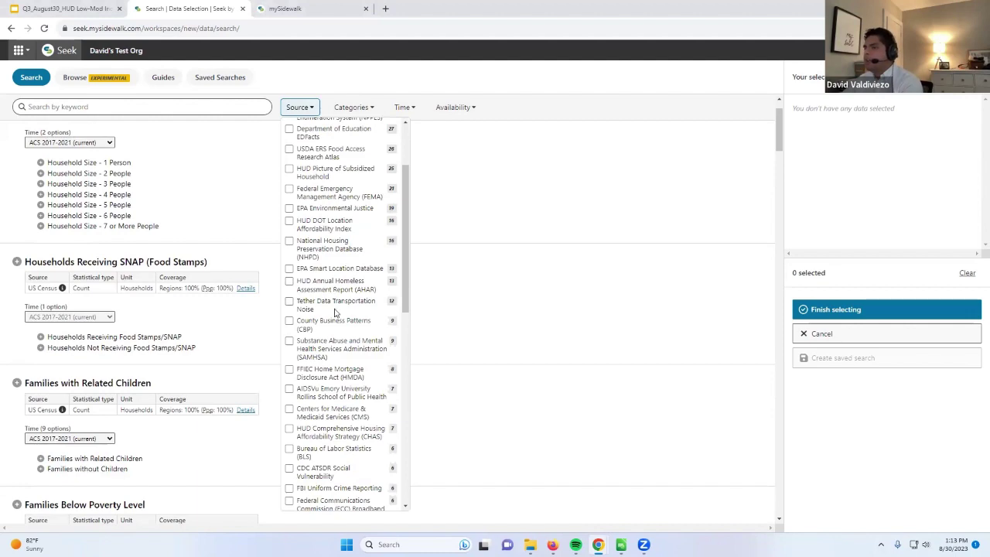
scroll(331, 294, down, 4)
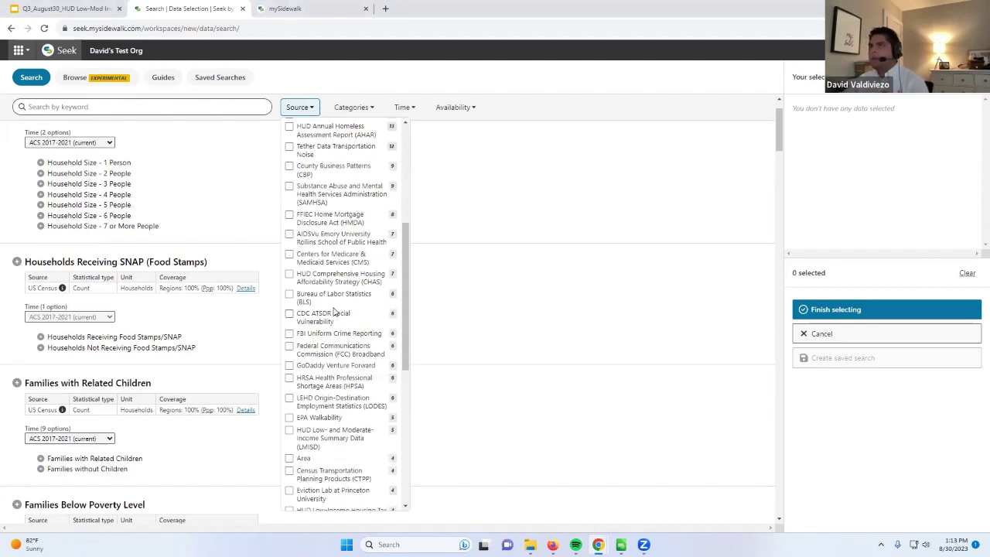
scroll(350, 252, up, 5)
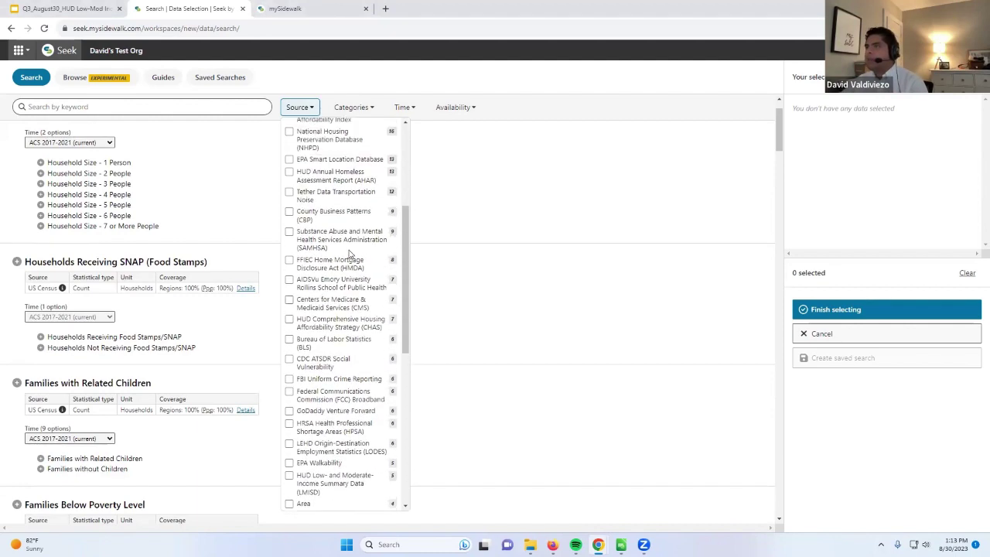
click(506, 241)
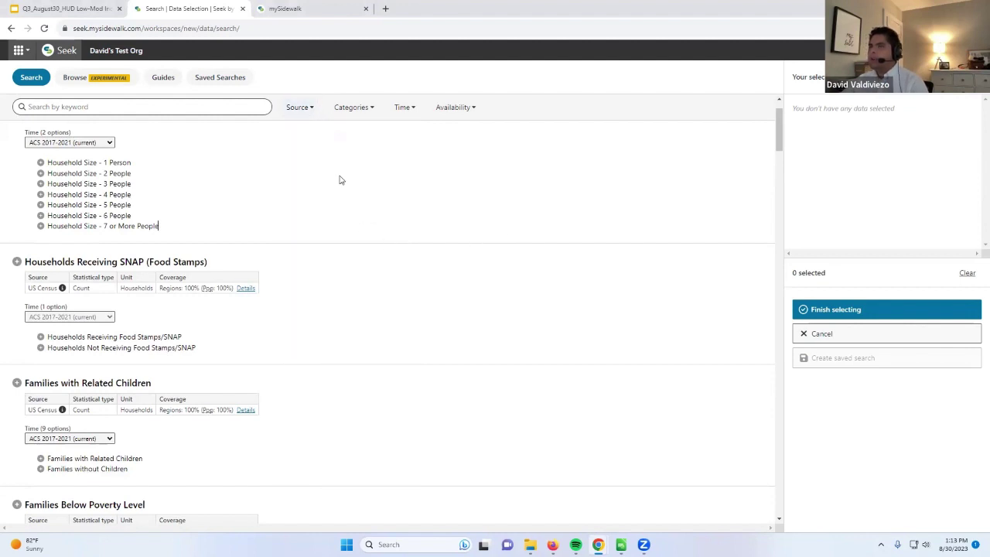
scroll(319, 209, up, 1)
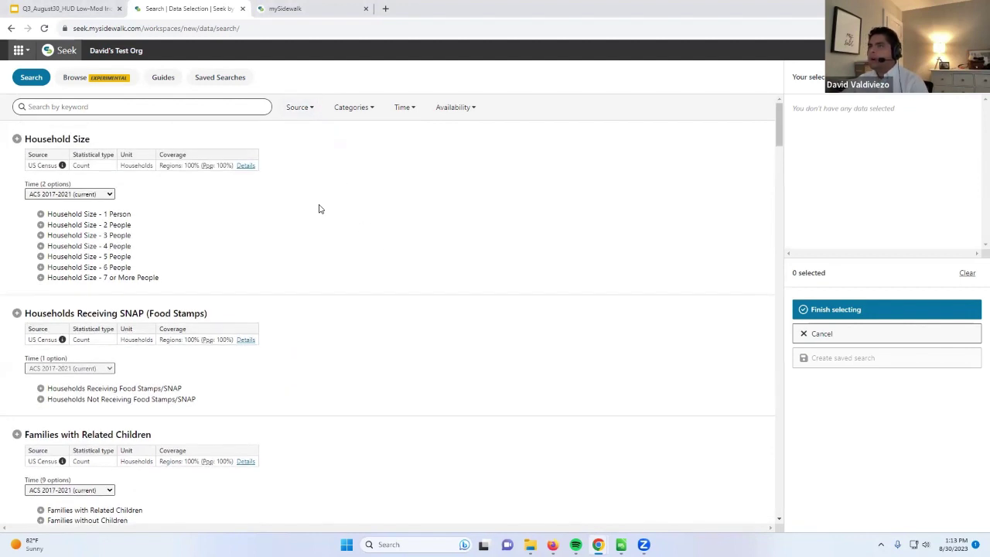
Search the indicators for "percent low" and add Percent Low and Moderate Income Population to the workspace
click(153, 106)
text(p)
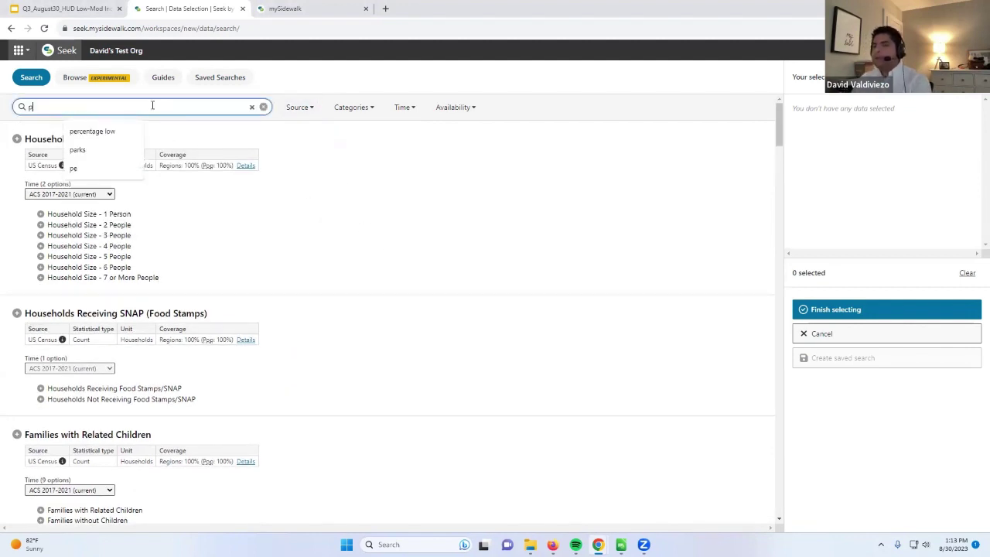
text(ercent low)
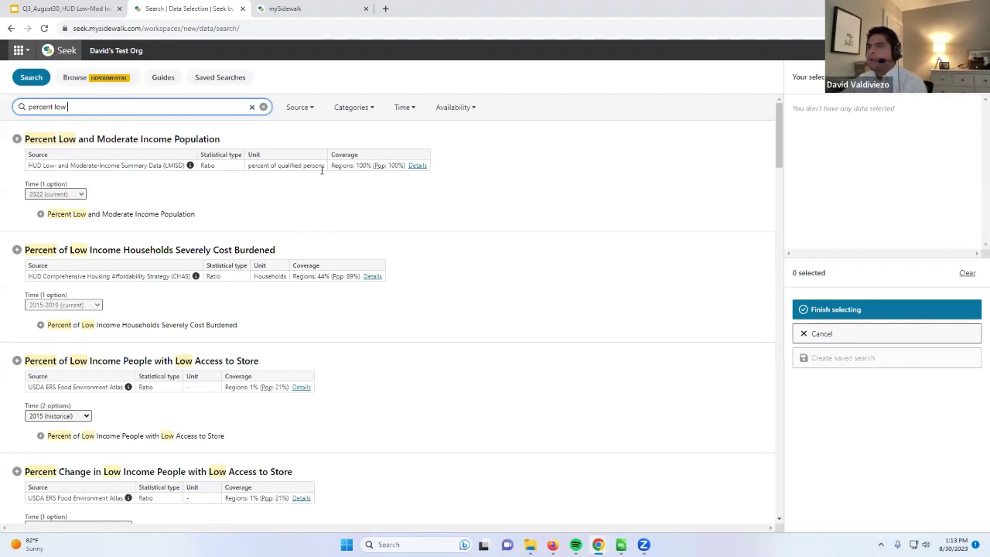
click(92, 304)
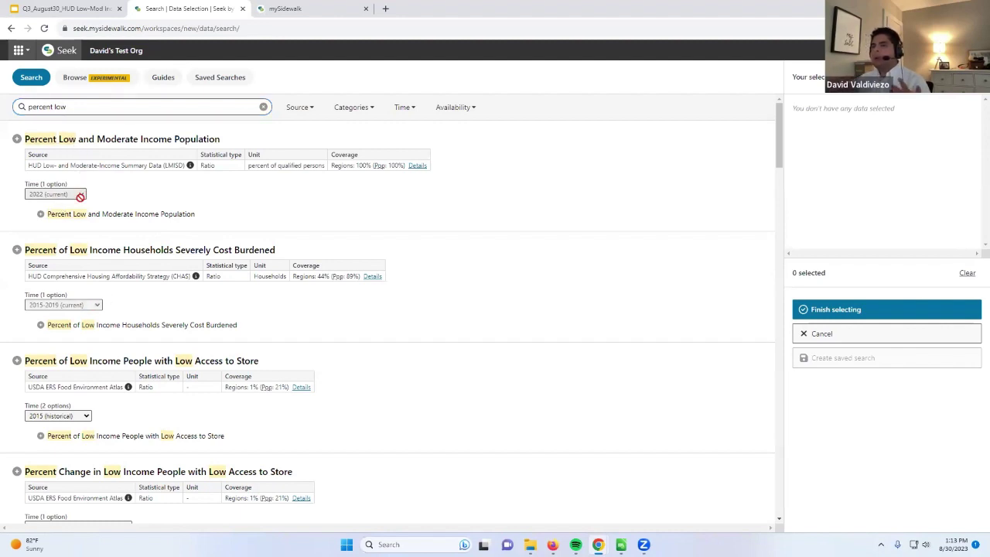
click(85, 417)
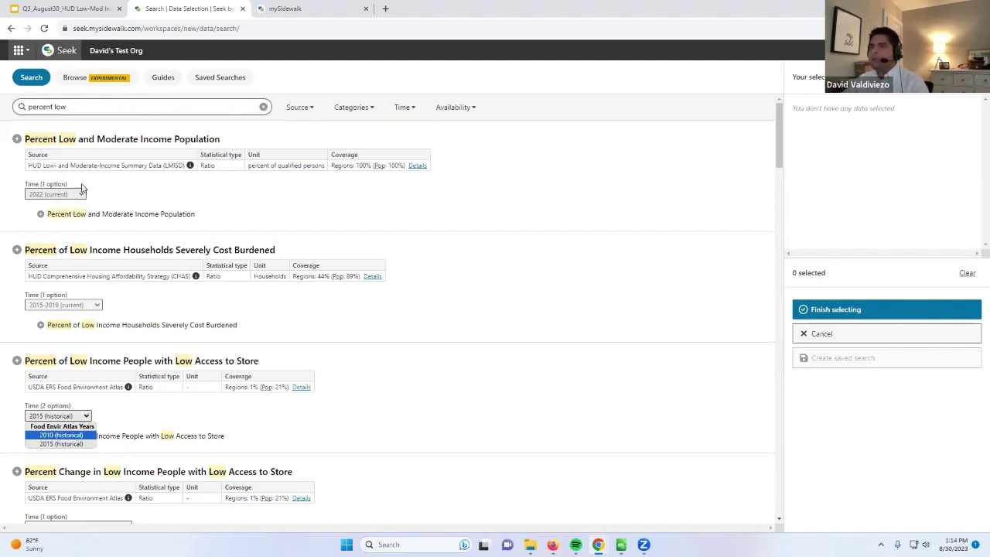
click(114, 196)
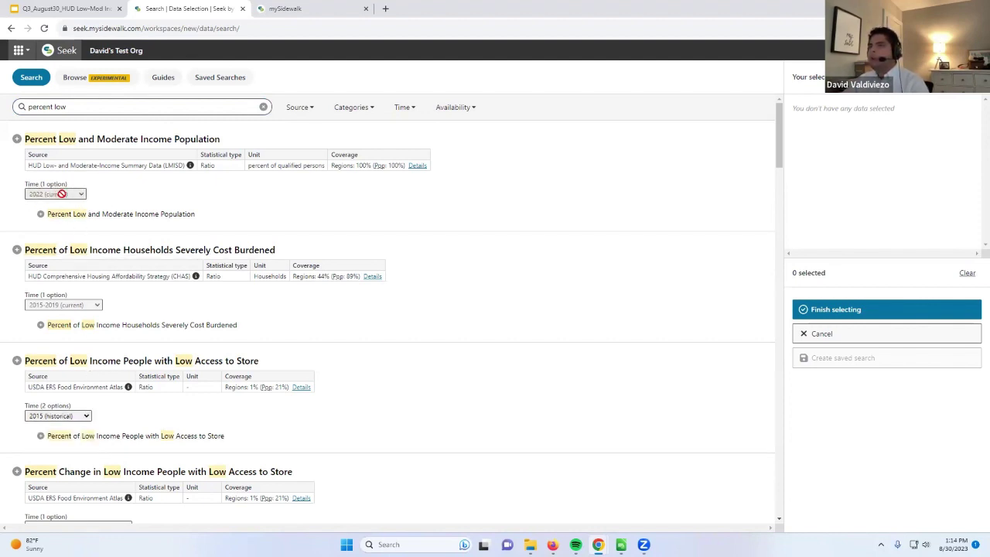
click(16, 140)
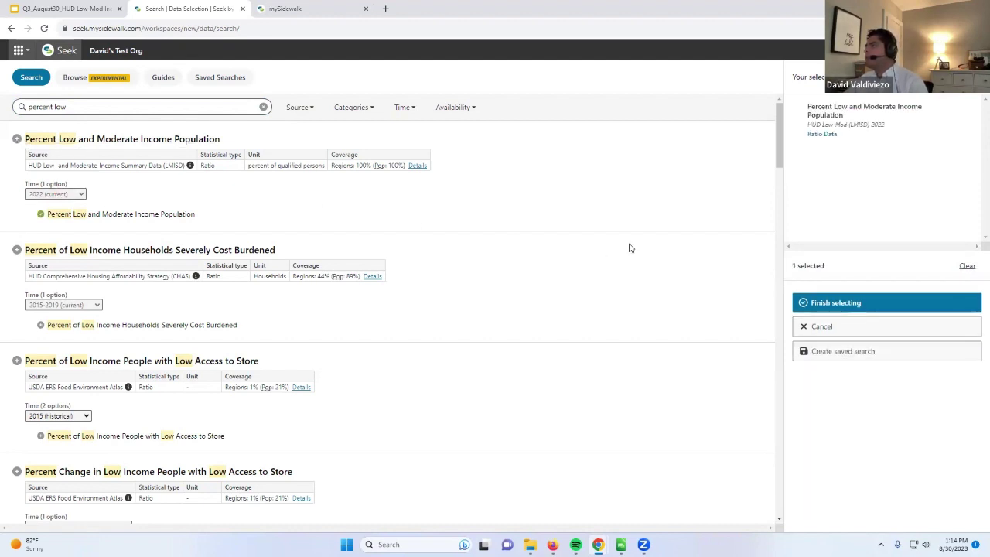
click(844, 302)
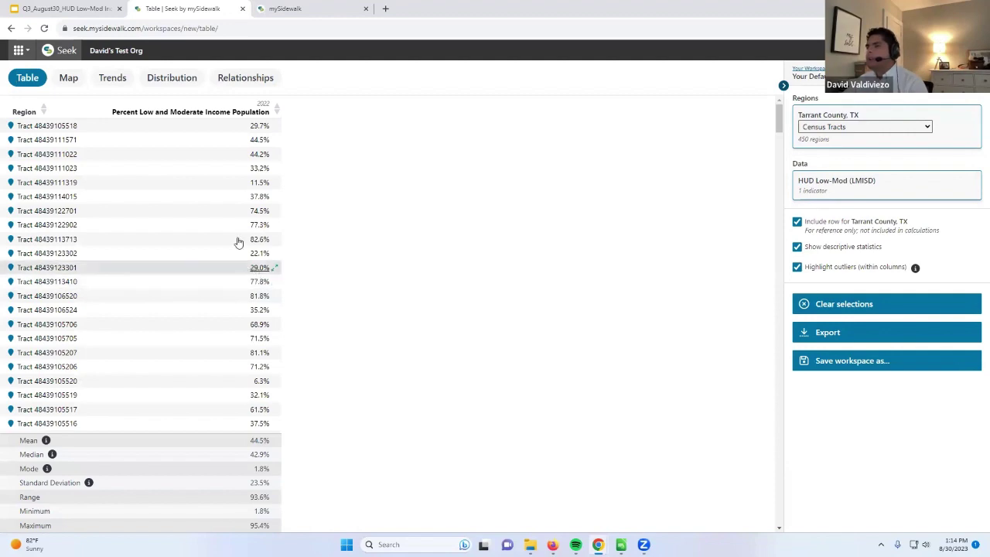
Examine the low and moderate income percentages by census tract in the table and on the map around Bedford and Hurst
scroll(224, 167, down, 10)
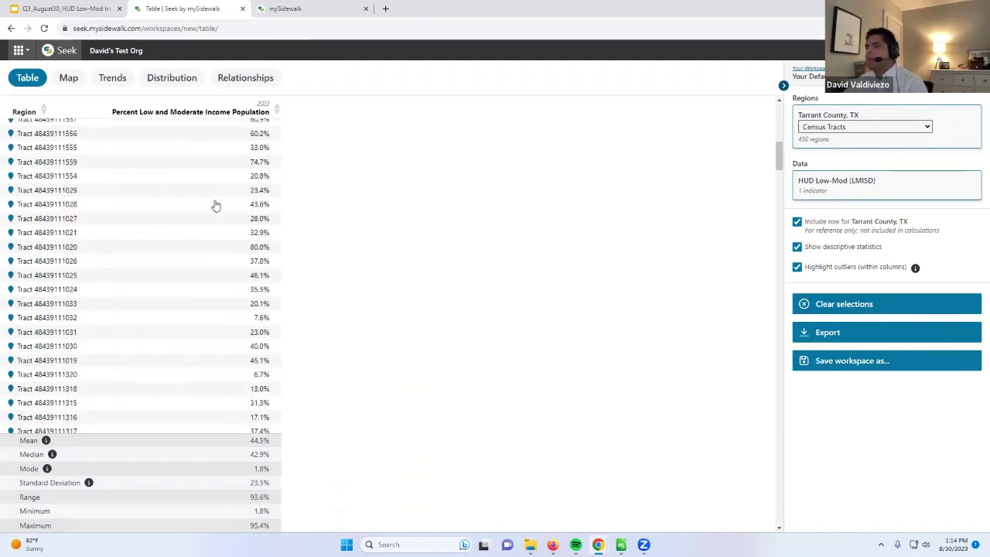
scroll(216, 205, down, 10)
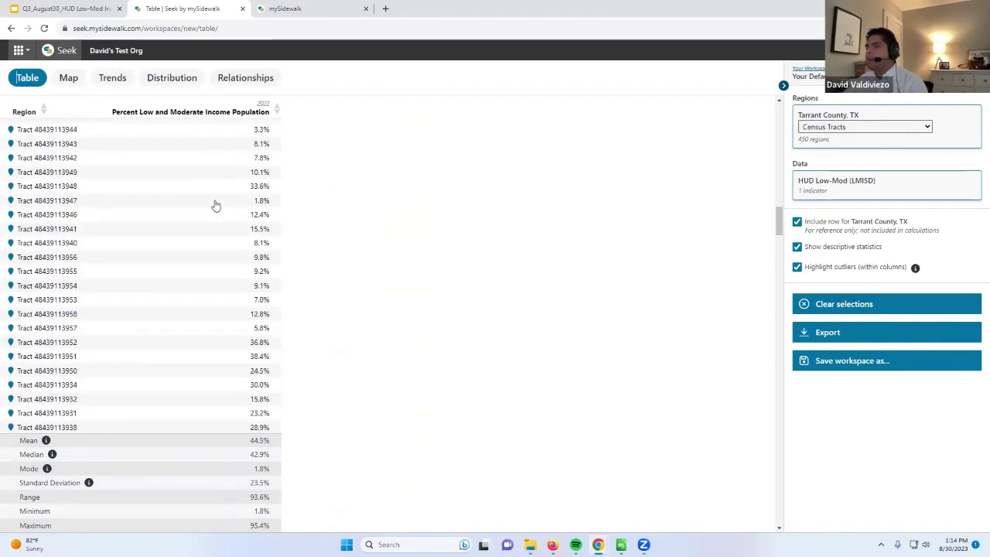
scroll(216, 205, down, 10)
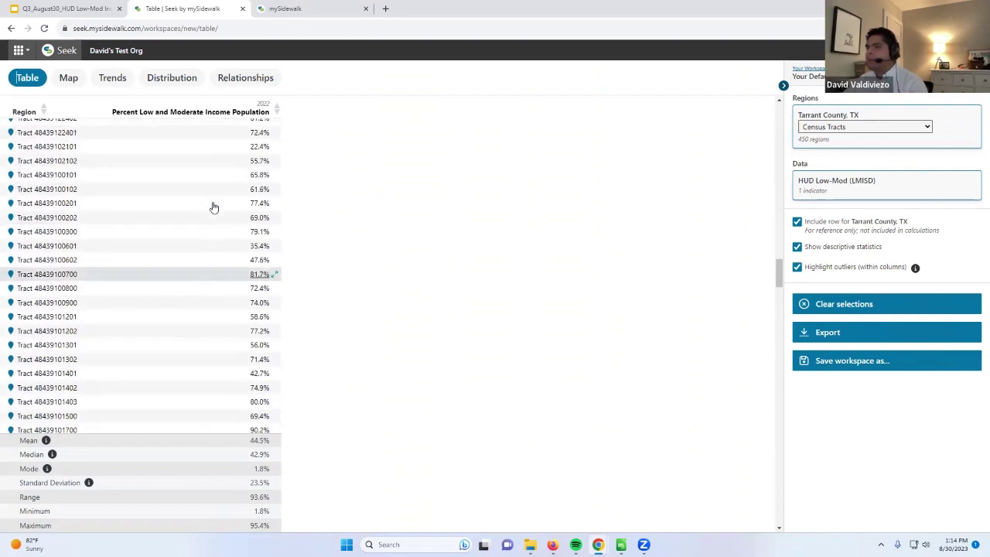
scroll(215, 207, down, 10)
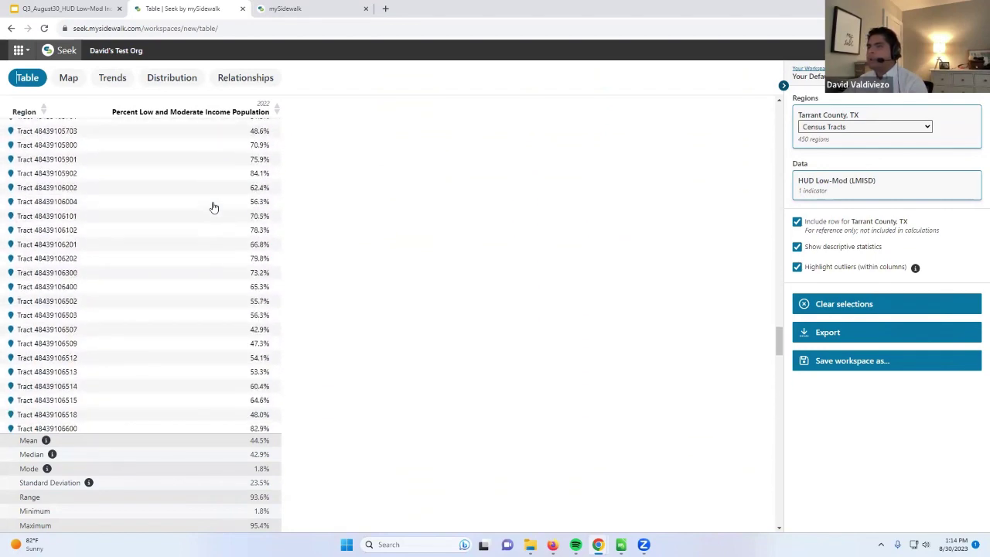
click(68, 79)
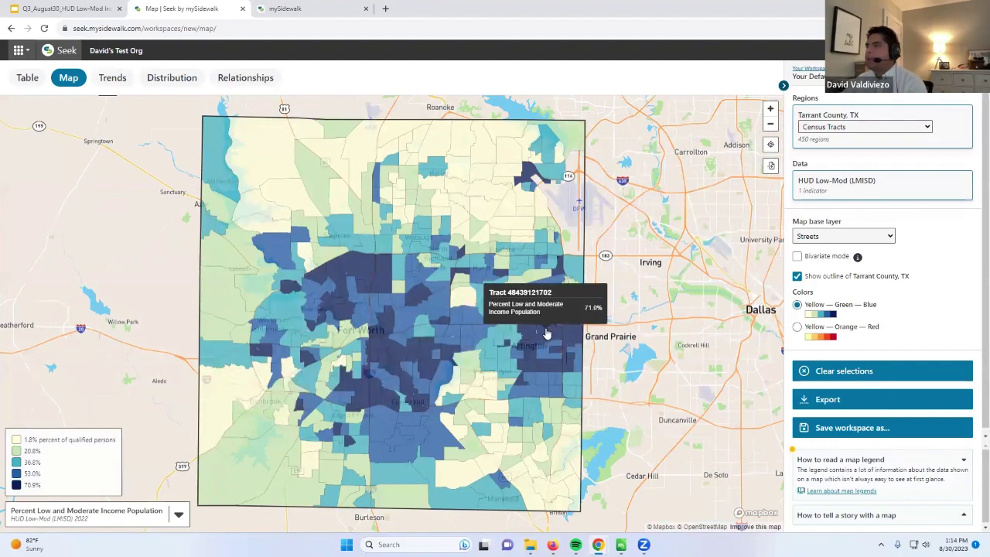
scroll(528, 266, down, 1)
scroll(528, 265, up, 5)
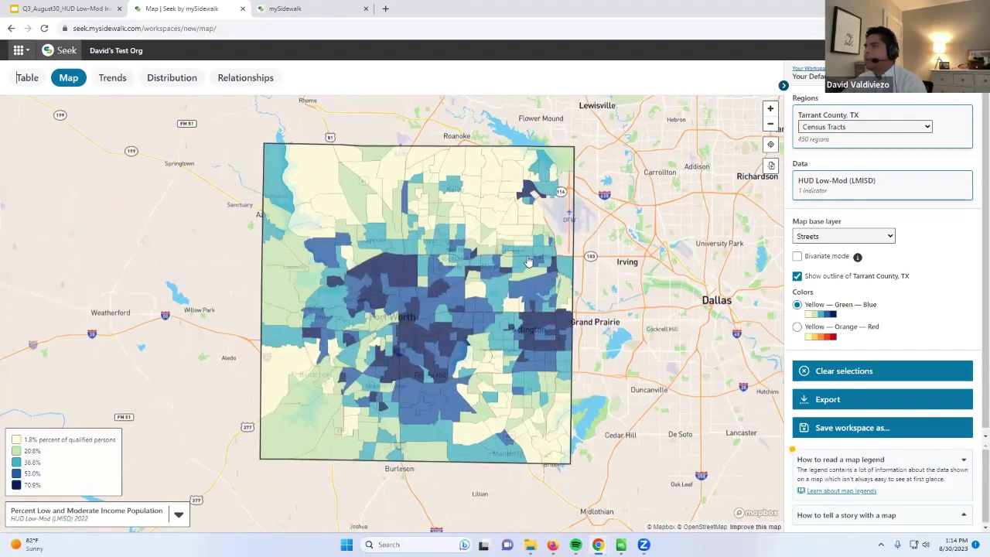
scroll(456, 282, up, 3)
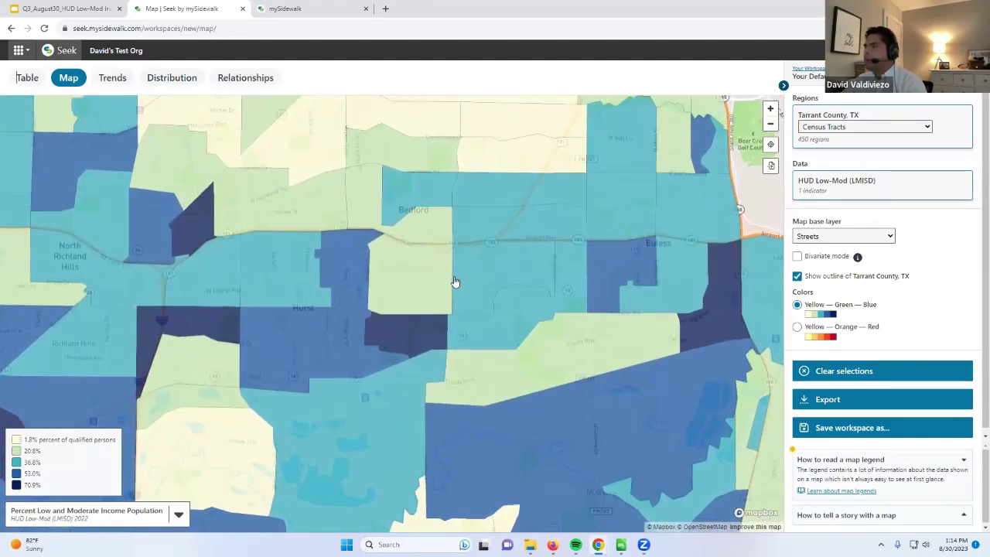
scroll(441, 236, down, 1)
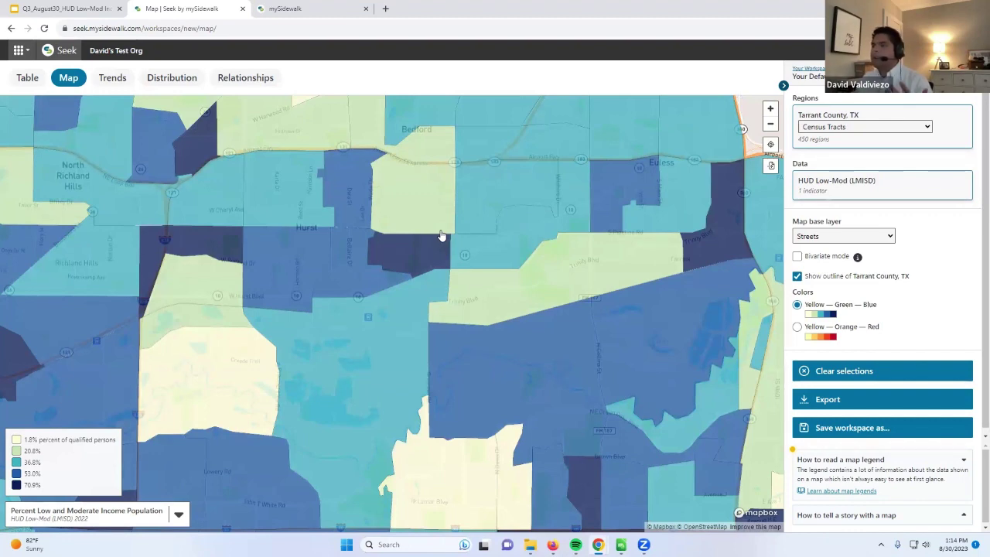
Reopen the workspace's data selection to look up another indicator by keyword
click(900, 193)
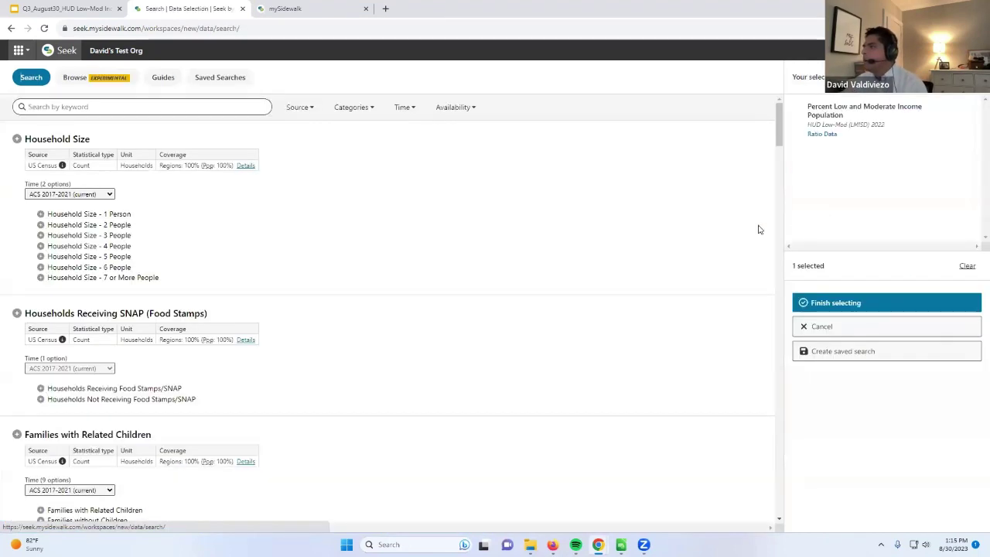
click(129, 107)
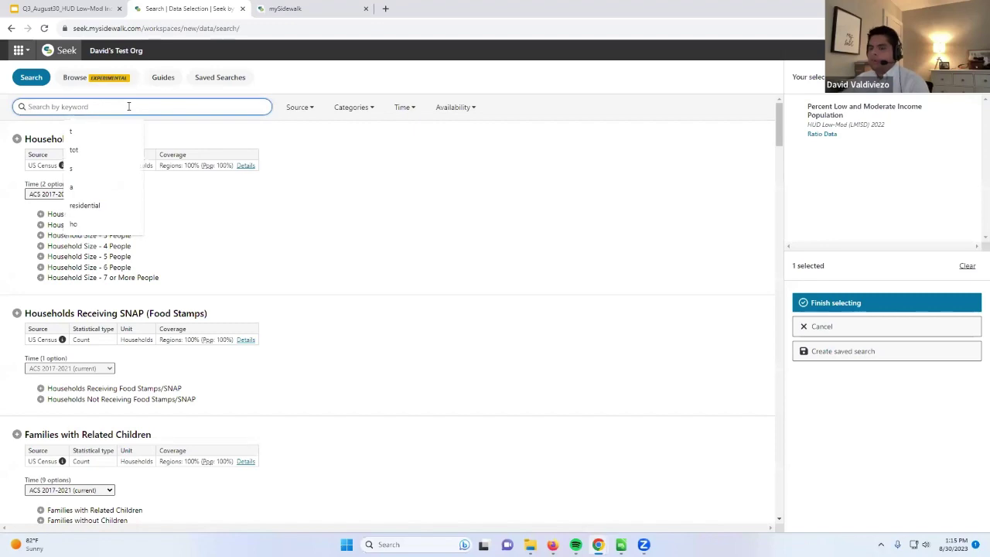
text(elderly)
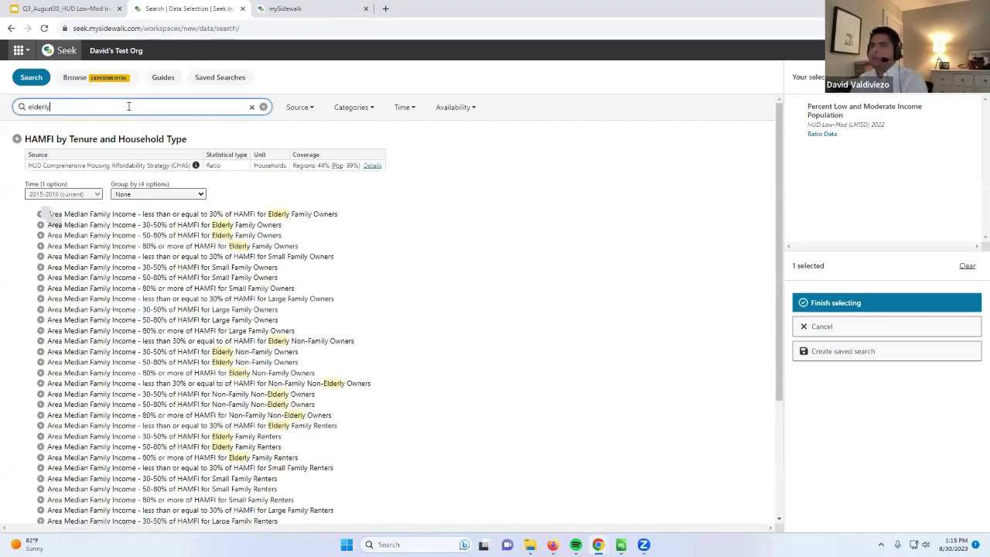
text( po)
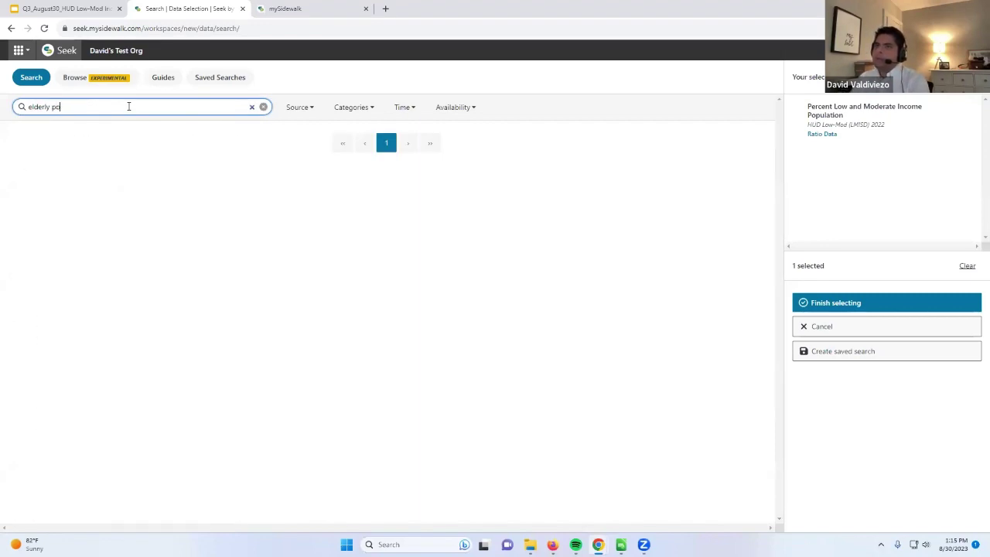
key(BackSpace)
key(BackSpace)
key(BackSpace)
key(BackSpace)
key(BackSpace)
key(BackSpace)
key(BackSpace)
key(BackSpace)
key(BackSpace)
key(BackSpace)
Search the indicators for "population by age" and select Population Age 65 to 74 from Age Totals
text(populayt)
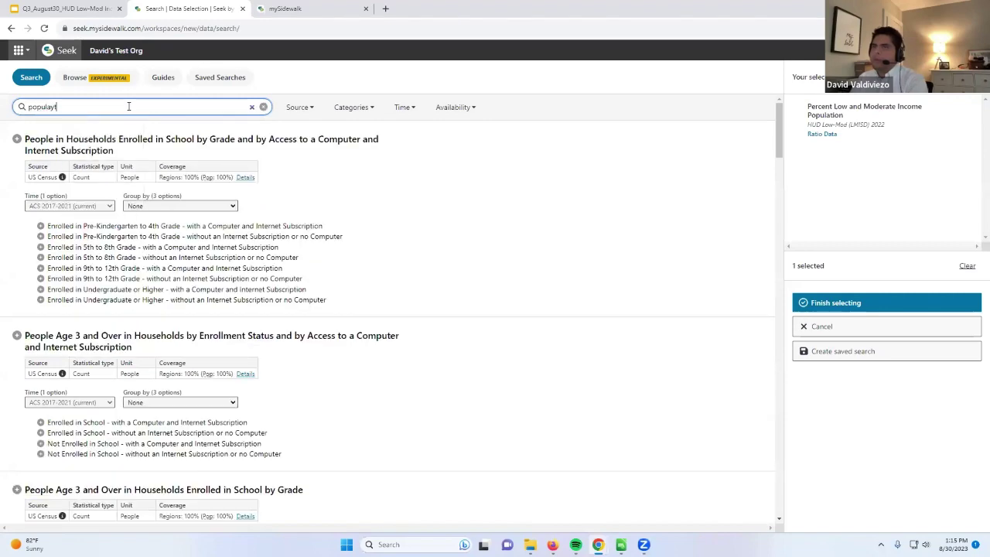
key(BackSpace)
key(BackSpace)
text(tion b)
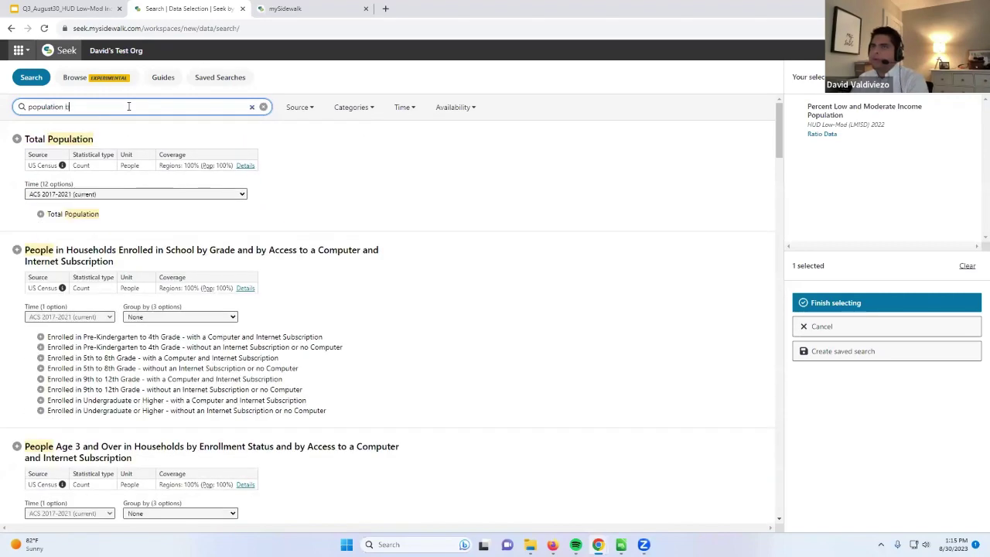
text(y age)
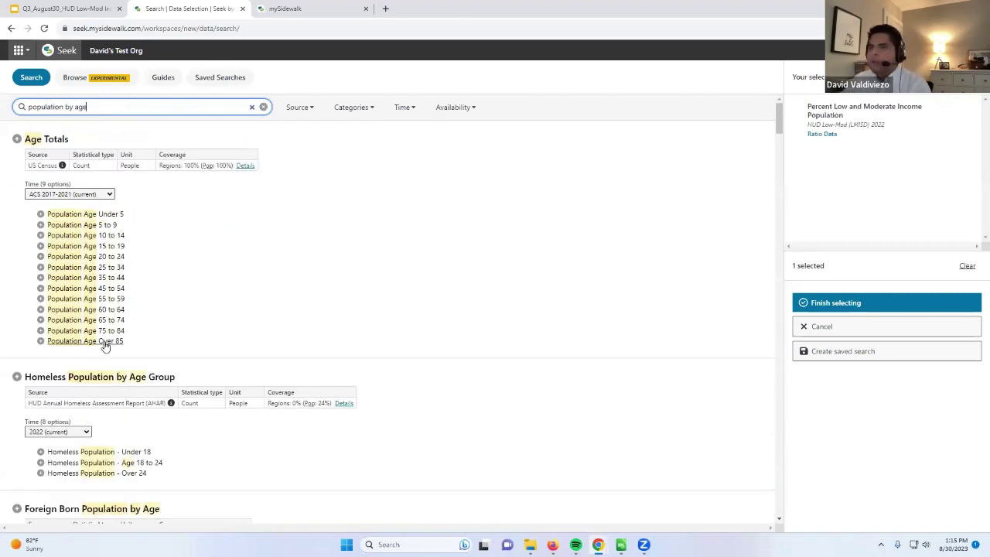
click(41, 321)
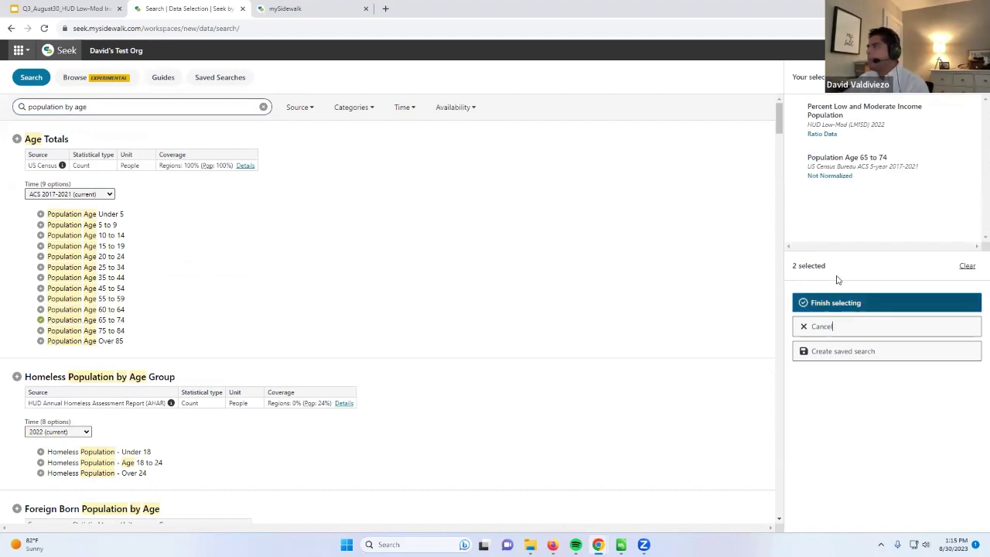
Search the indicators for "incomplete kit" and add Housing Units Without Complete Kitchen Facilities to the workspace
click(263, 106)
click(122, 113)
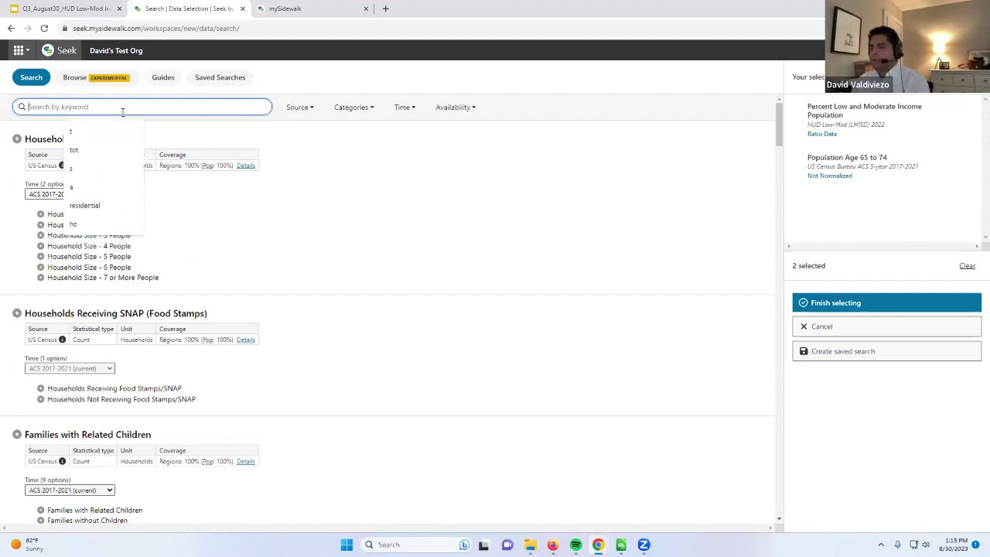
text(incompelte)
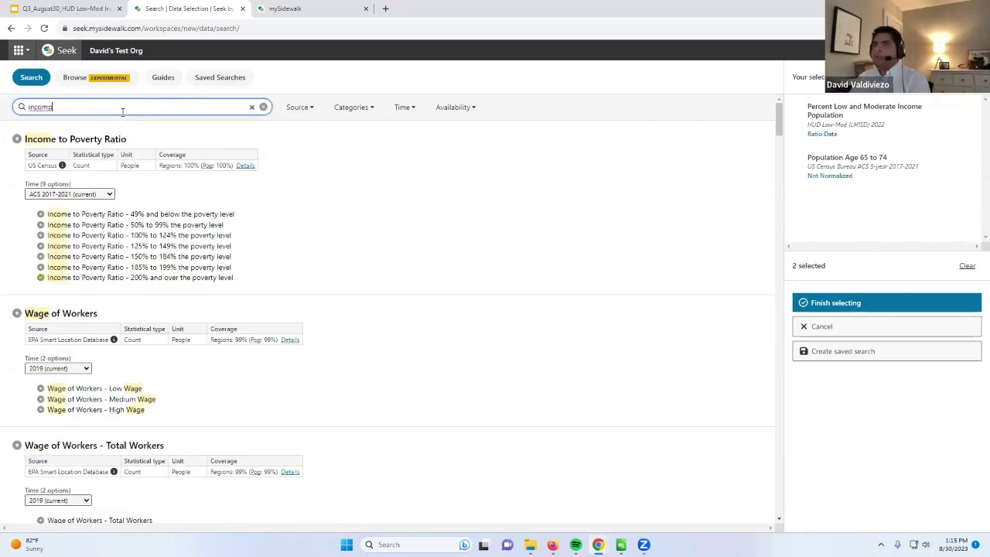
key(BackSpace)
key(BackSpace)
key(BackSpace)
key(BackSpace)
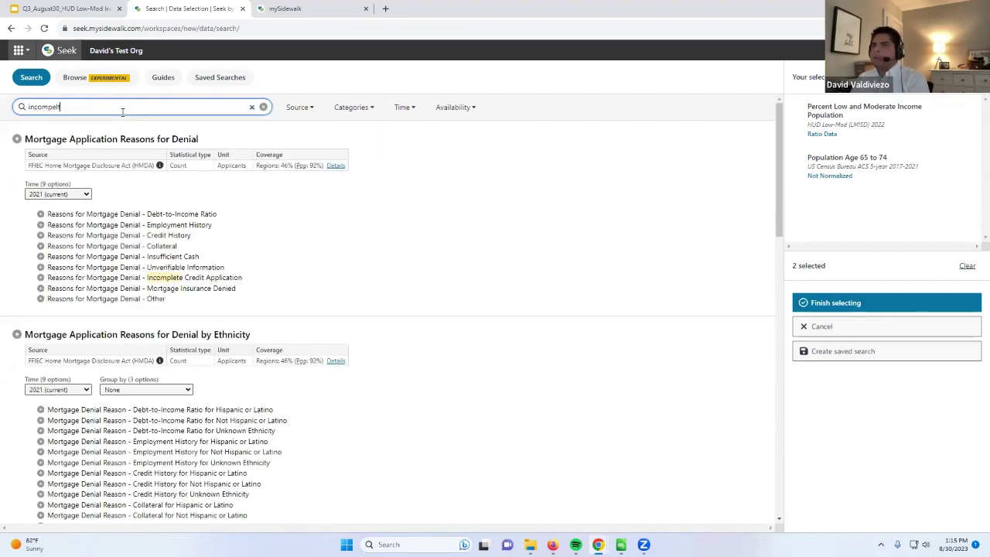
text(lete kit)
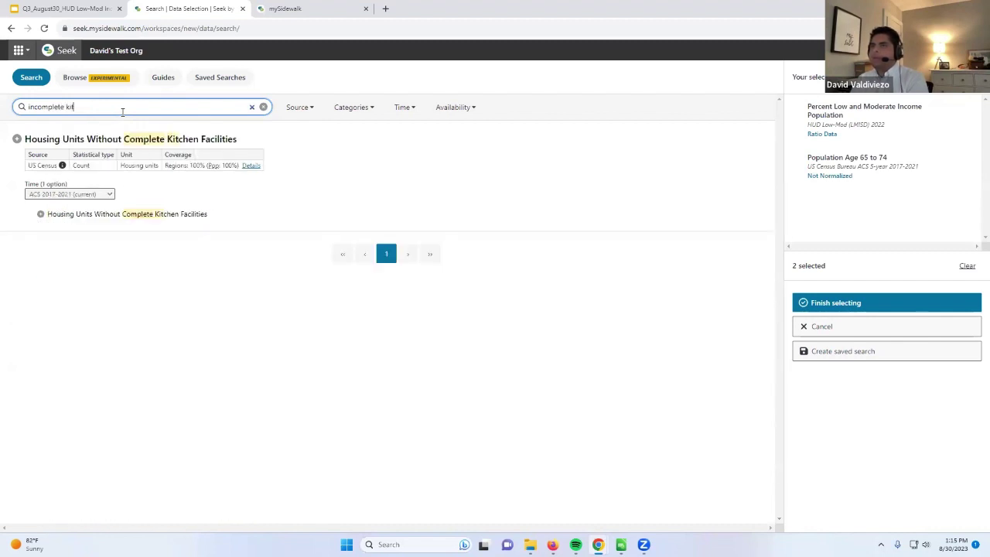
click(17, 139)
click(844, 302)
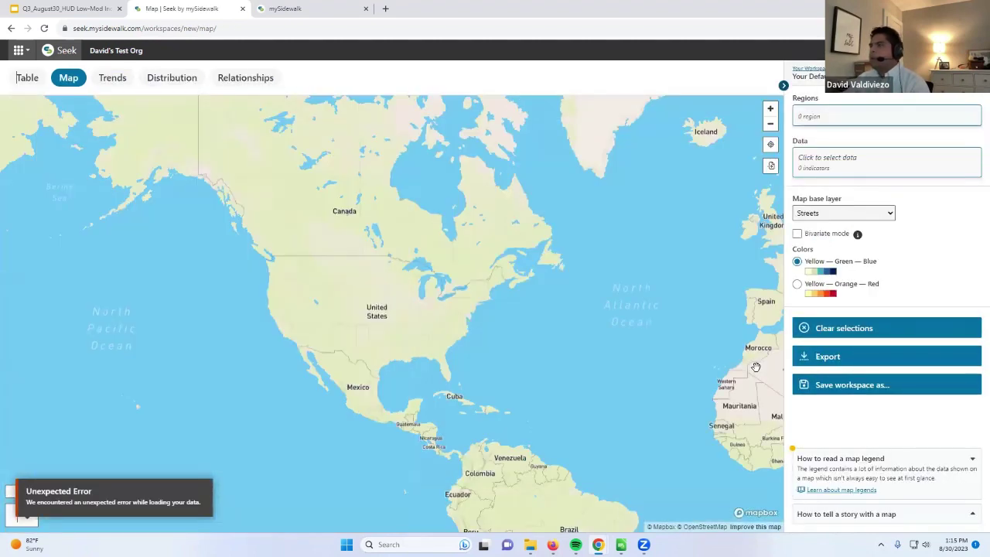
Reload the workspace, check its selected indicators, and enable bivariate mode on the map
click(44, 29)
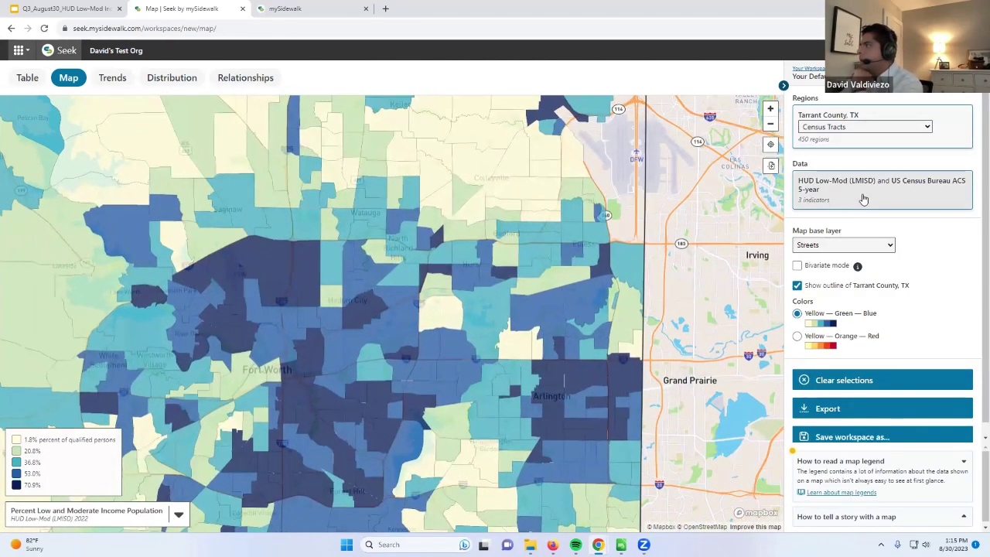
click(862, 195)
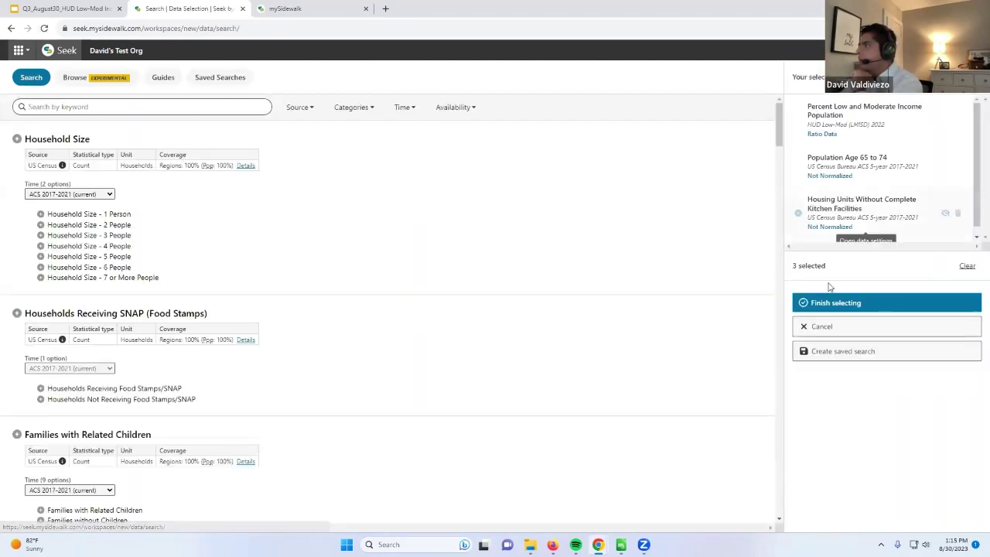
click(835, 329)
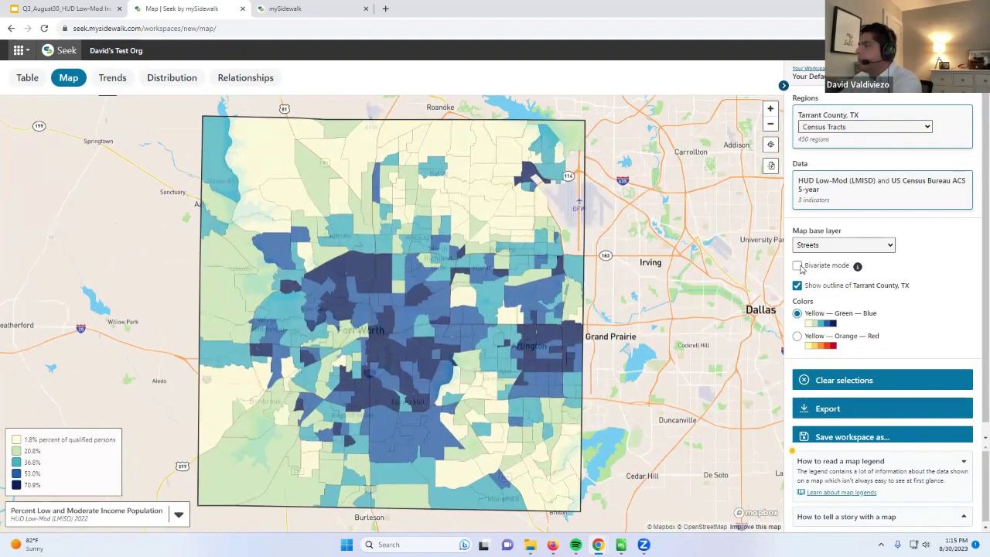
click(797, 265)
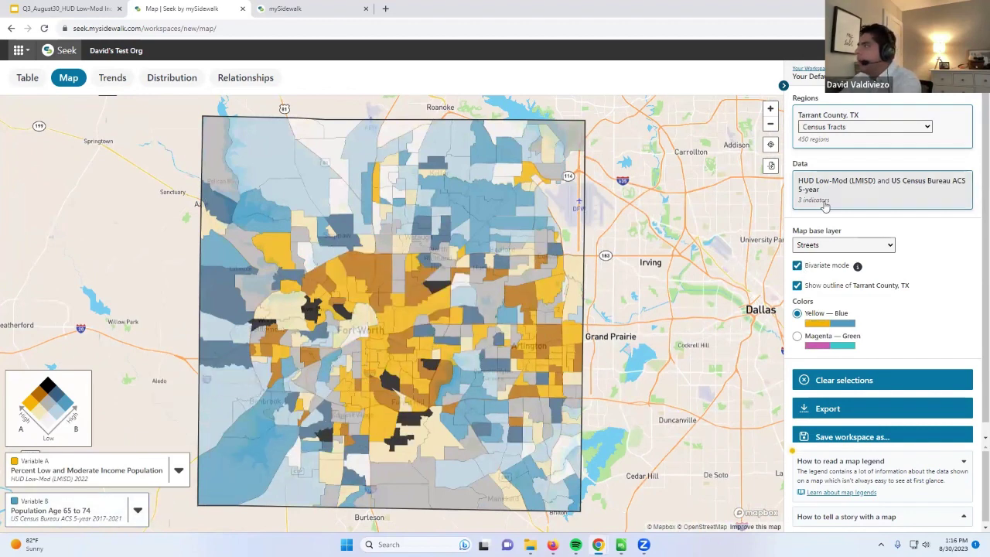
Normalize Population Age 65 to 74 by Total Population in Percent format and apply the data selection to the map
click(860, 197)
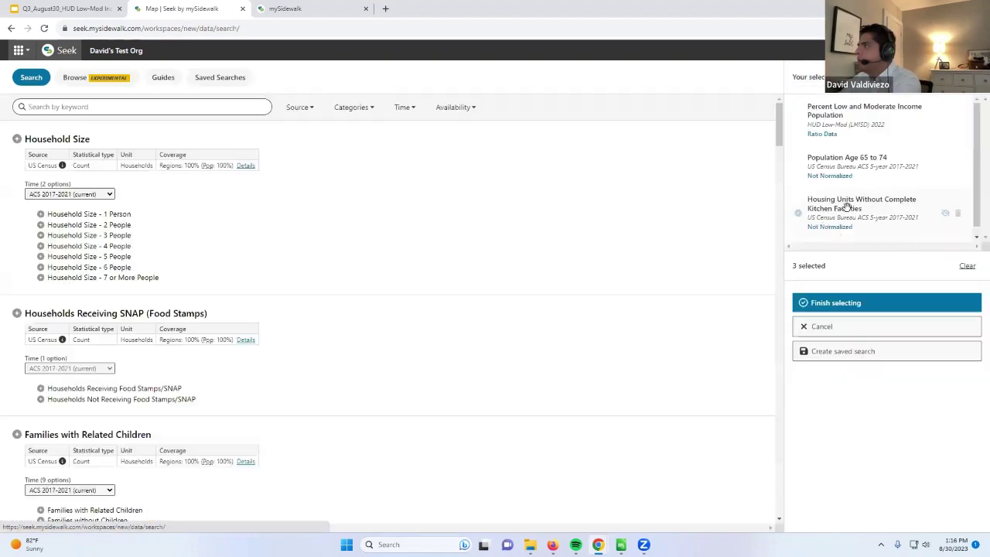
click(840, 167)
click(679, 232)
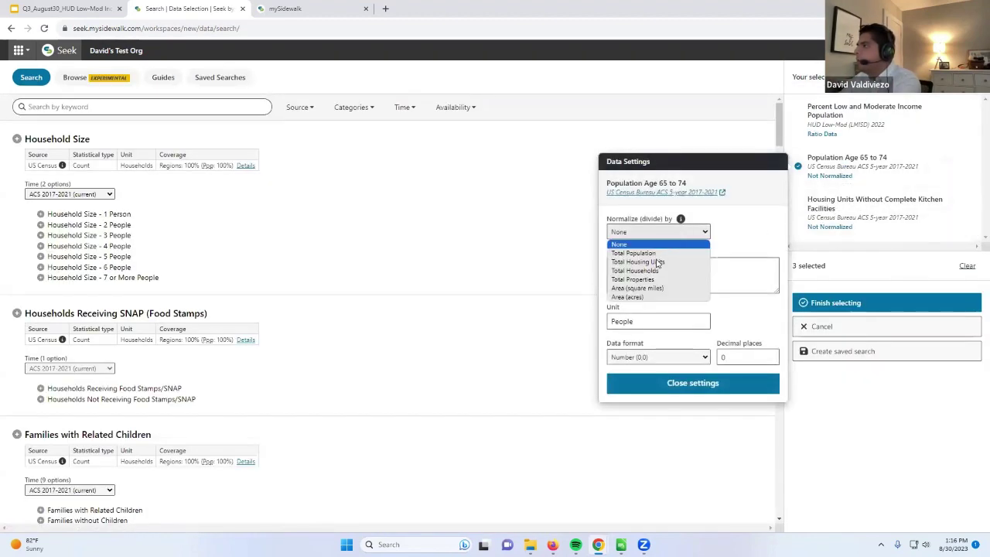
click(633, 253)
click(657, 357)
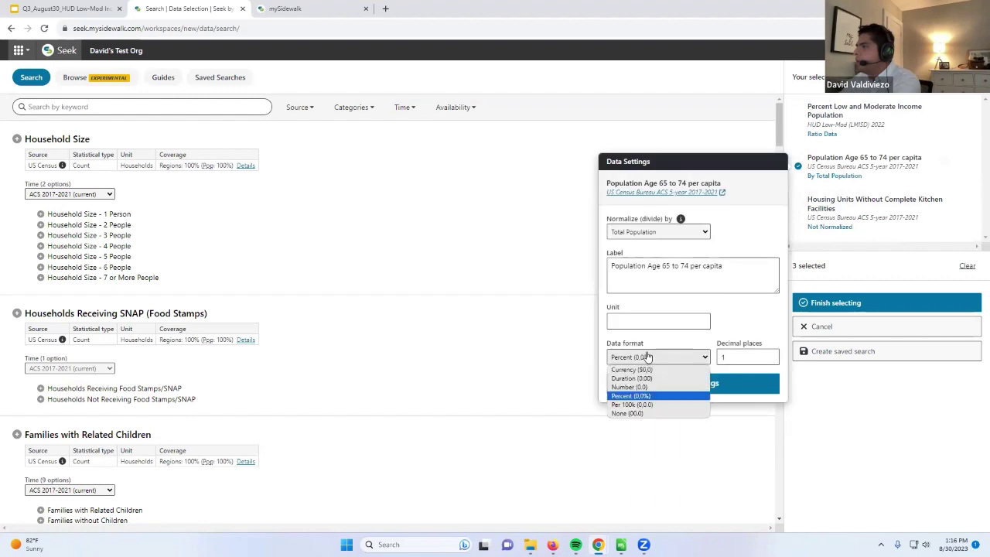
click(656, 397)
click(670, 385)
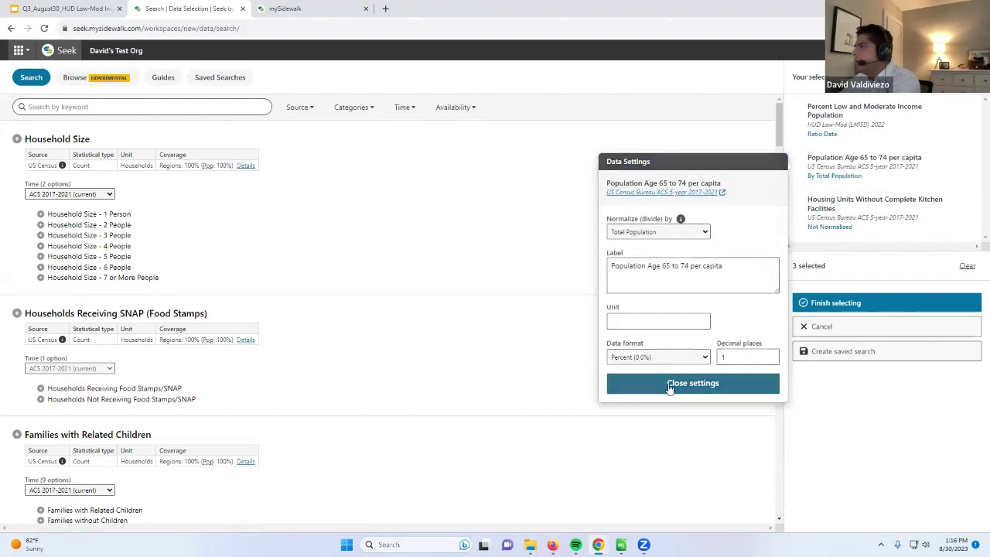
click(895, 306)
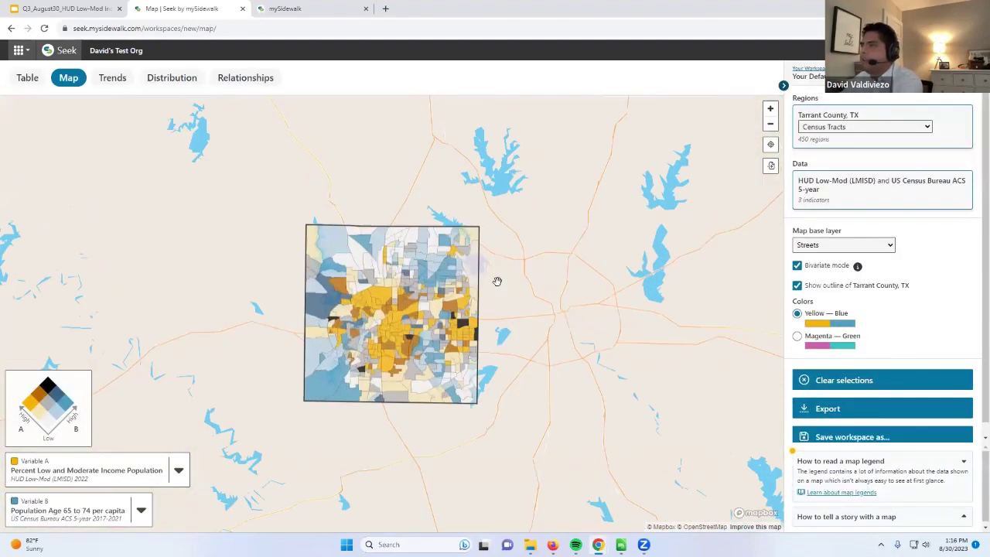
Examine the bivariate map of low and moderate income and age 65 to 74 shares around Hurst and Bedford
scroll(503, 279, up, 5)
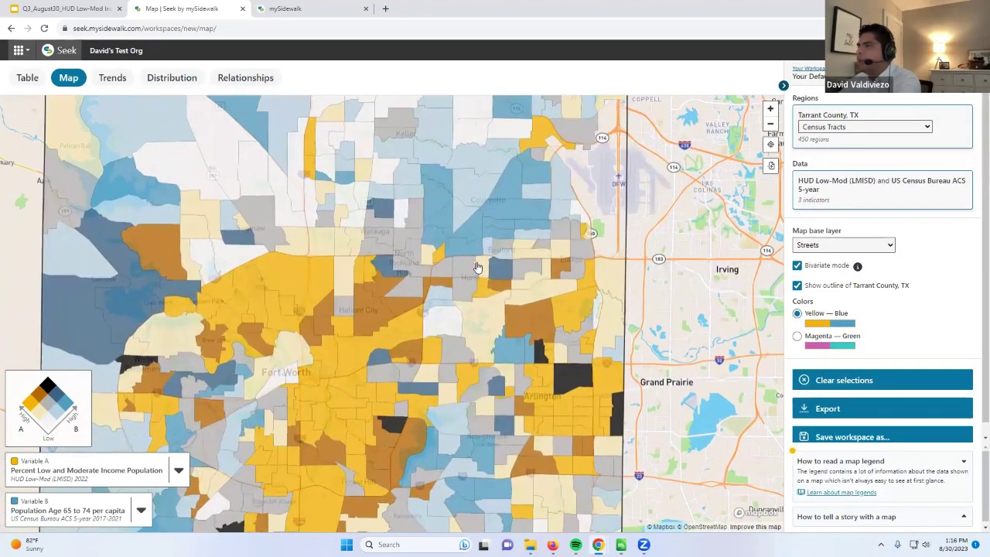
scroll(402, 321, up, 2)
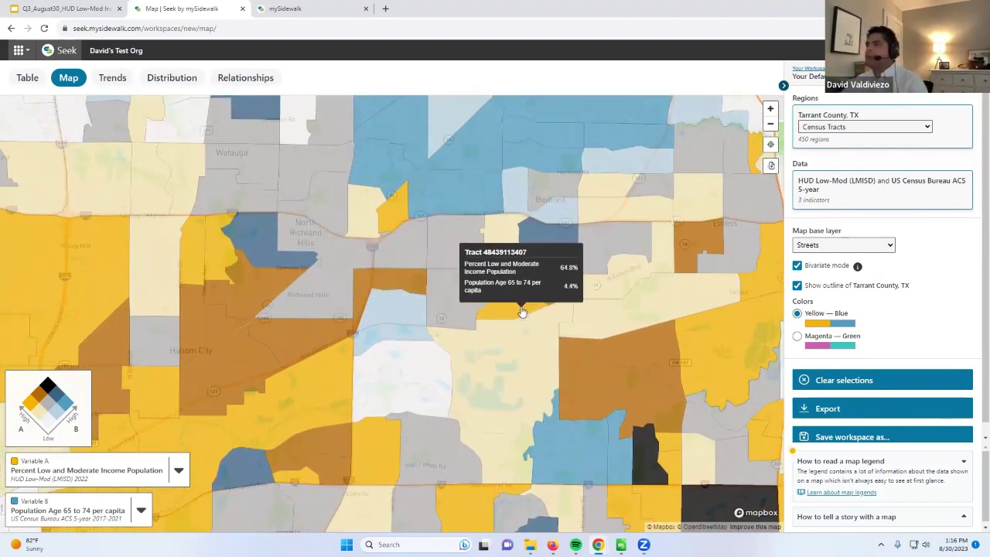
scroll(600, 295, up, 1)
scroll(611, 283, up, 1)
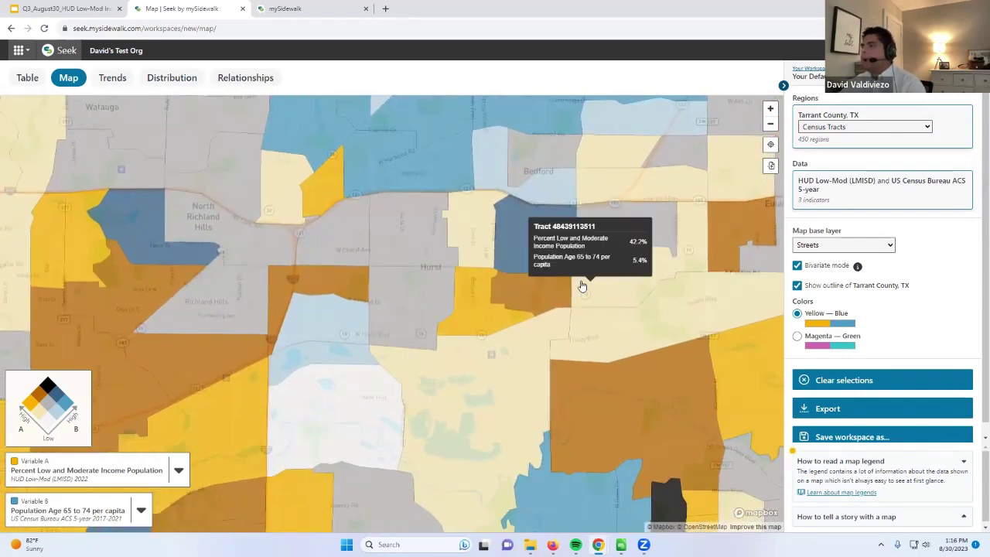
scroll(572, 290, down, 1)
scroll(545, 291, up, 1)
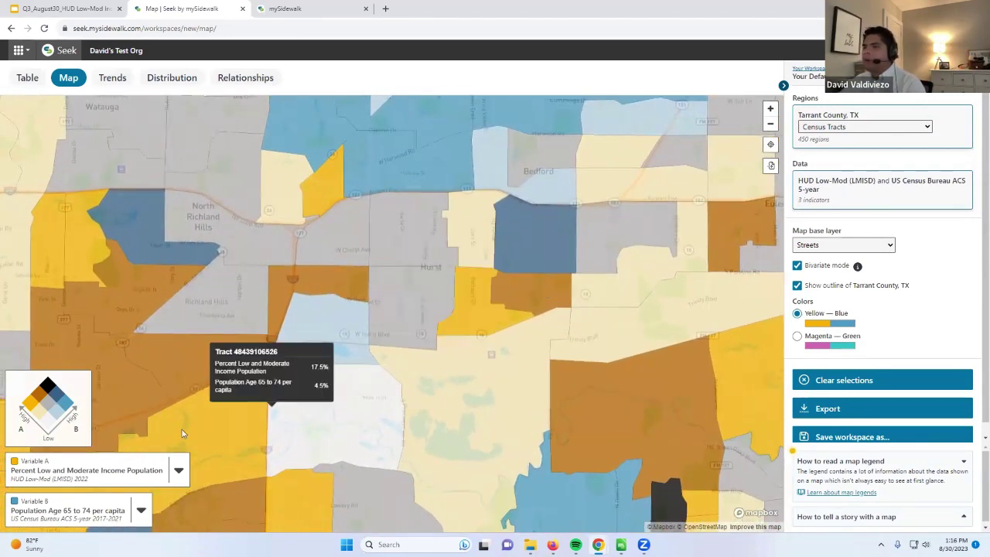
Turn off bivariate mode and inspect the low and moderate income percentages of the census tracts around Hurst
click(797, 266)
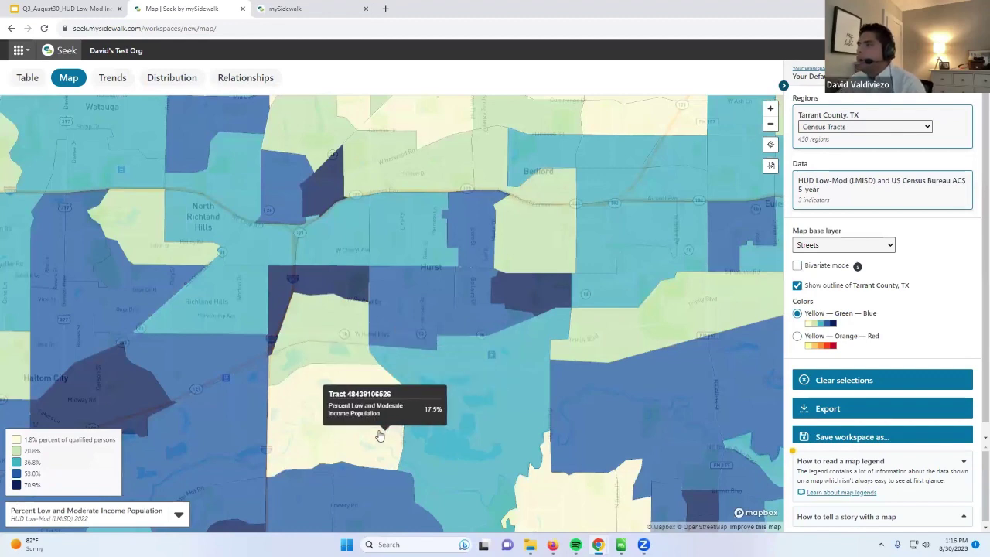
scroll(393, 411, up, 1)
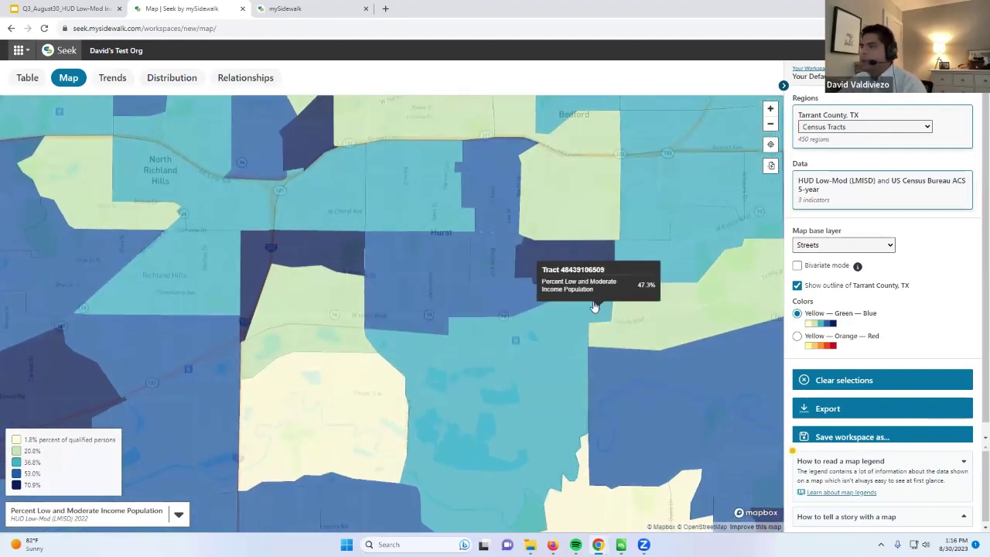
scroll(561, 267, down, 1)
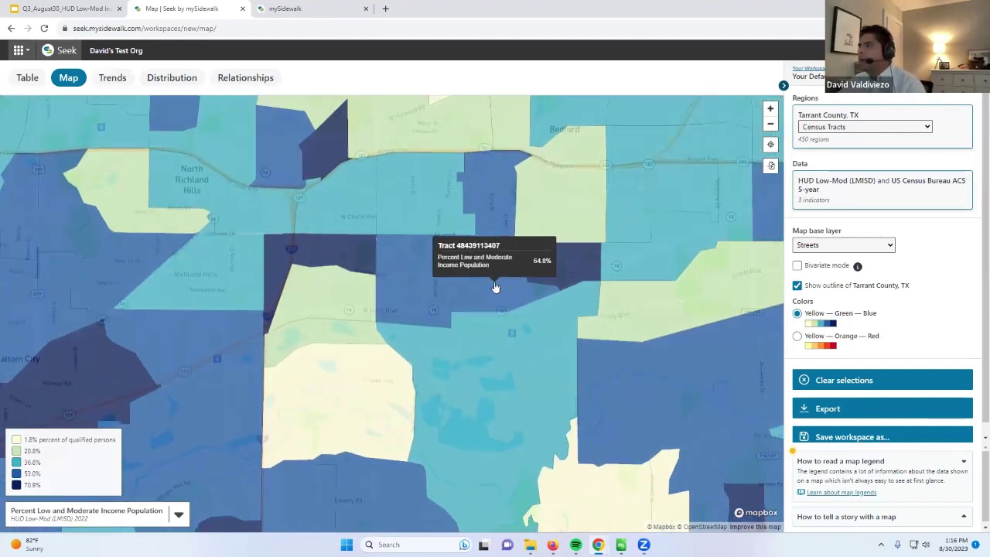
drag(560, 238, 524, 294)
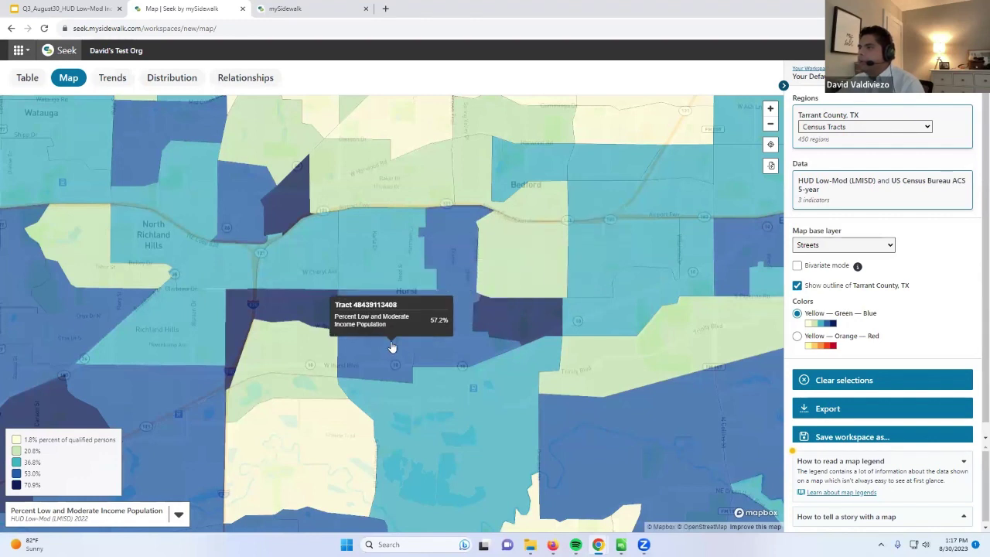
drag(436, 322, 441, 319)
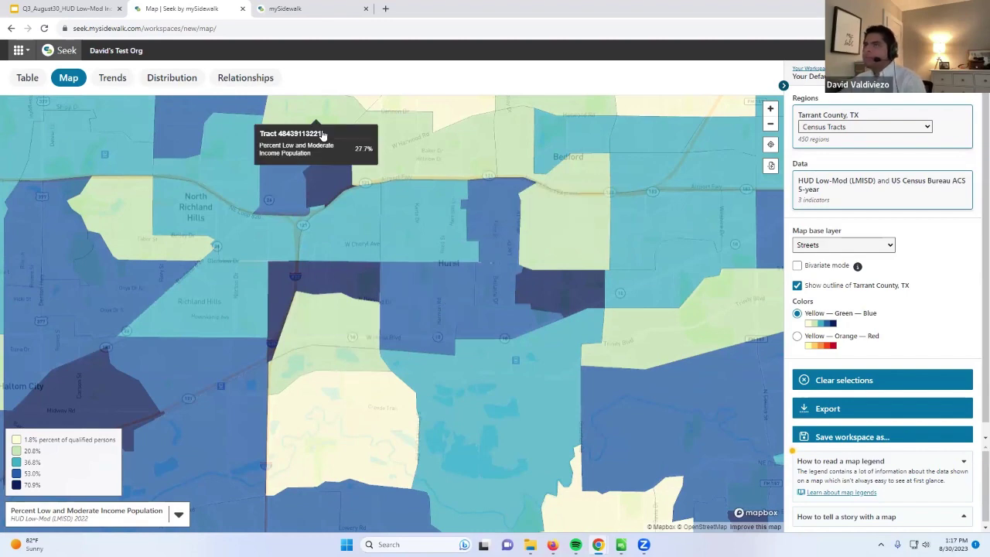
Switch to the mySidewalk custom boundary page and overlay City Council District outlines on the map
key(ctrl+Tab)
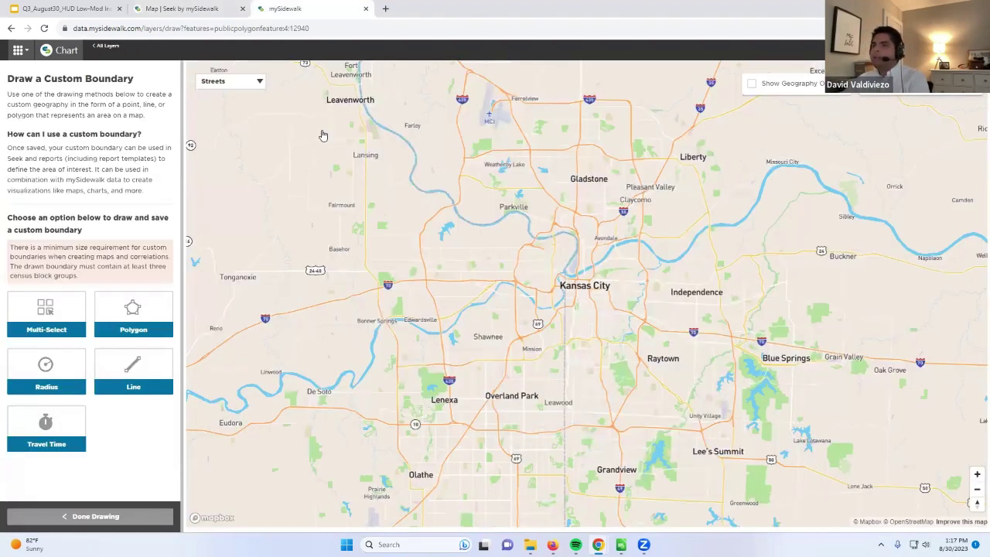
click(79, 315)
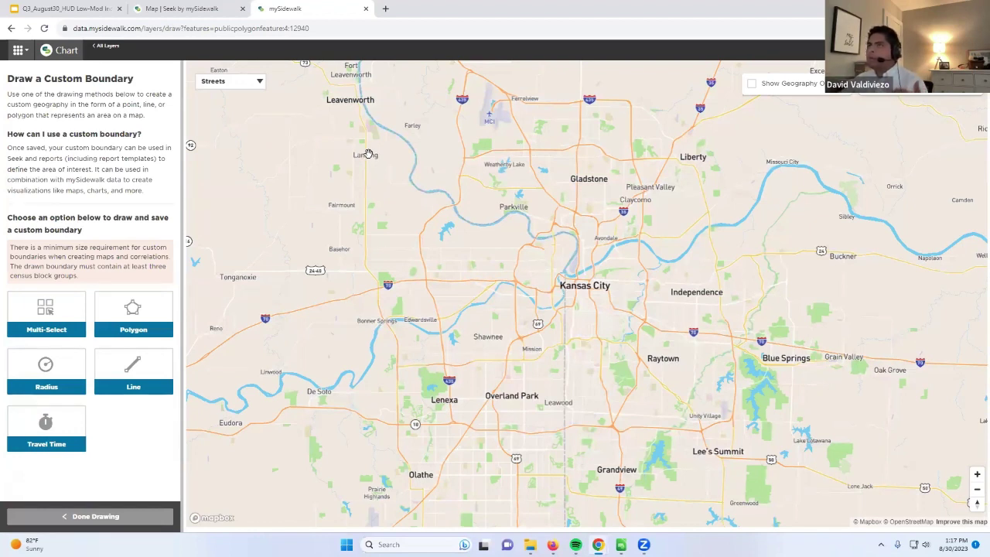
click(804, 86)
click(254, 86)
click(252, 94)
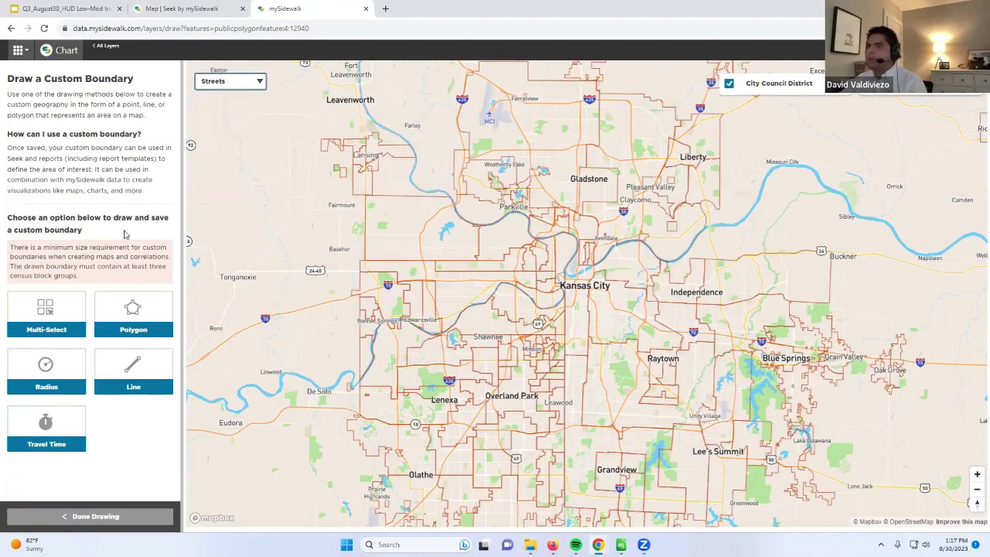
Start a Multi-Select boundary in the Tarrant County area with Census Tract as the geography type
click(49, 306)
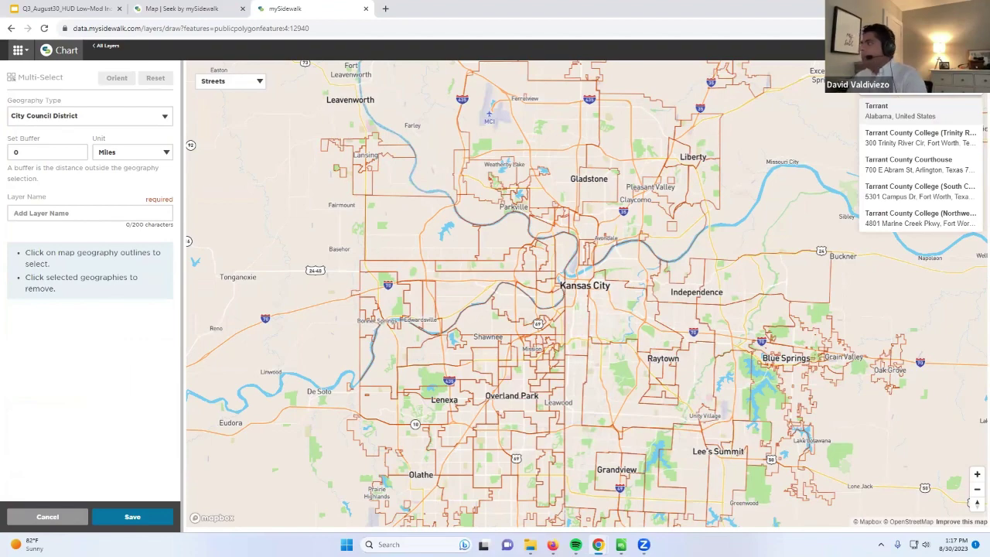
key(Return)
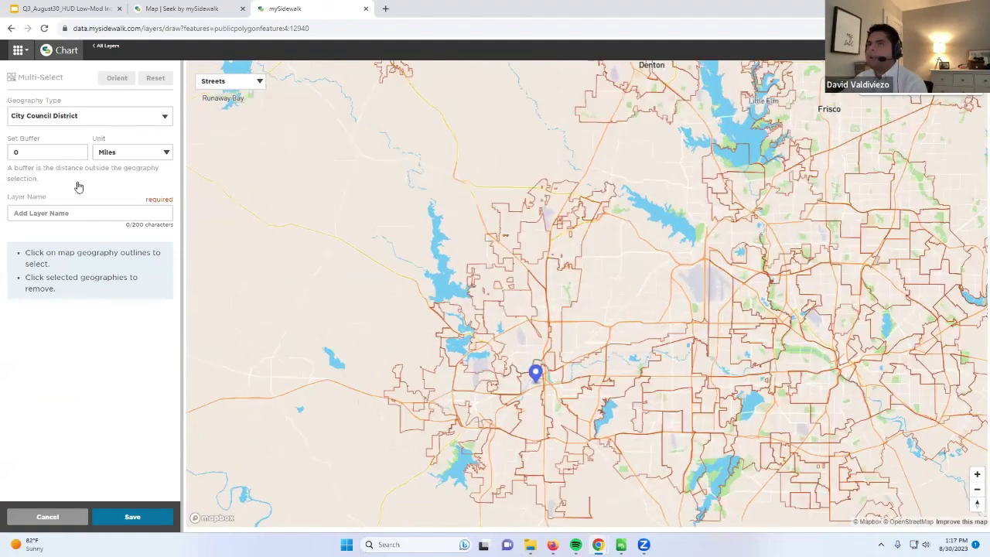
click(89, 116)
scroll(53, 270, down, 2)
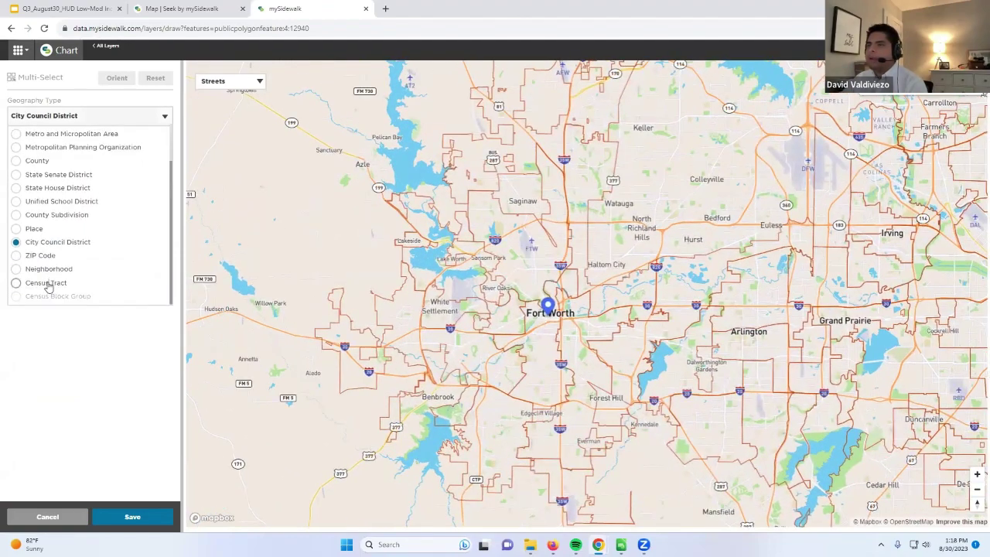
click(44, 284)
Locate the Hurst census tracts on the boundary drawing map and compare them with the tracts on the Seek map
scroll(642, 274, up, 5)
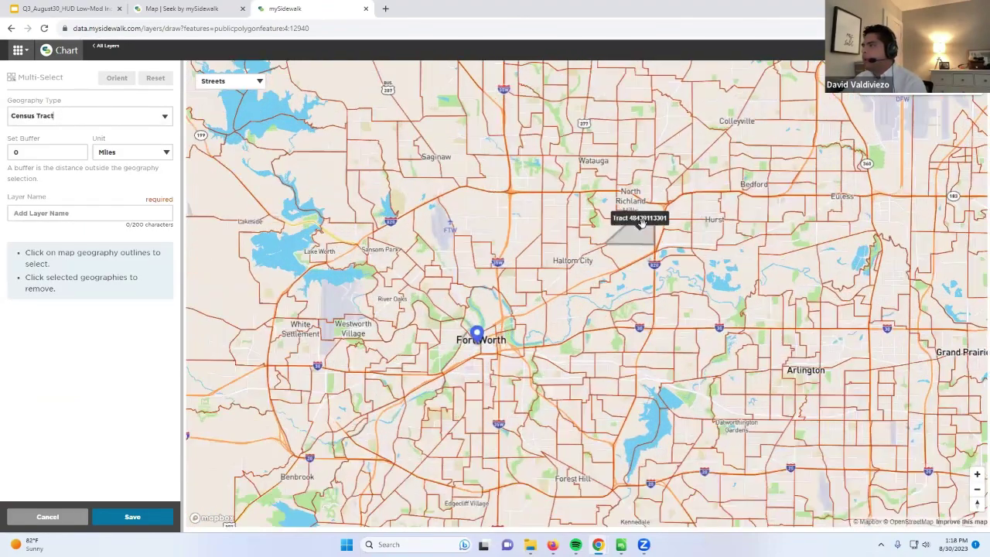
scroll(754, 243, up, 3)
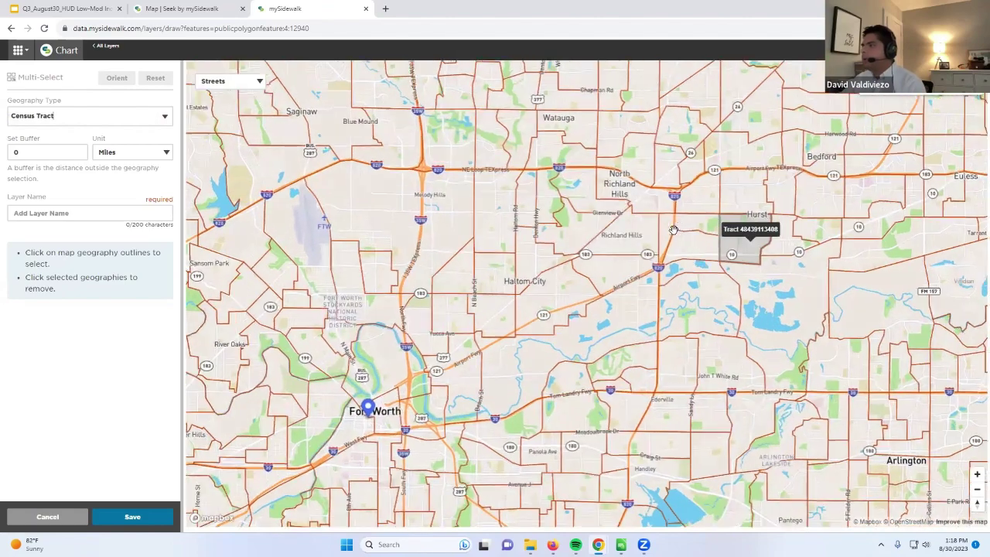
drag(762, 247, 520, 308)
scroll(658, 280, up, 2)
scroll(449, 150, up, 2)
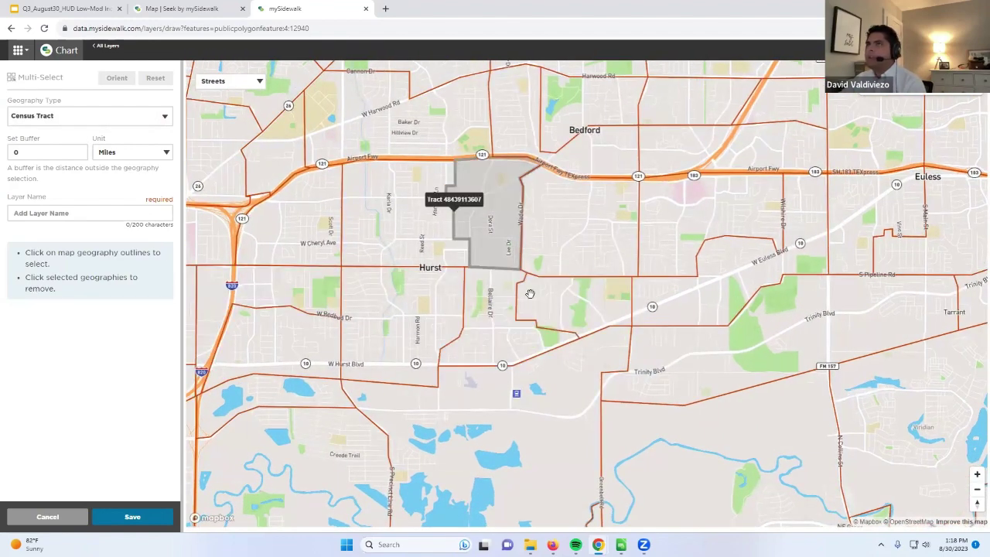
key(ctrl+shift+Tab)
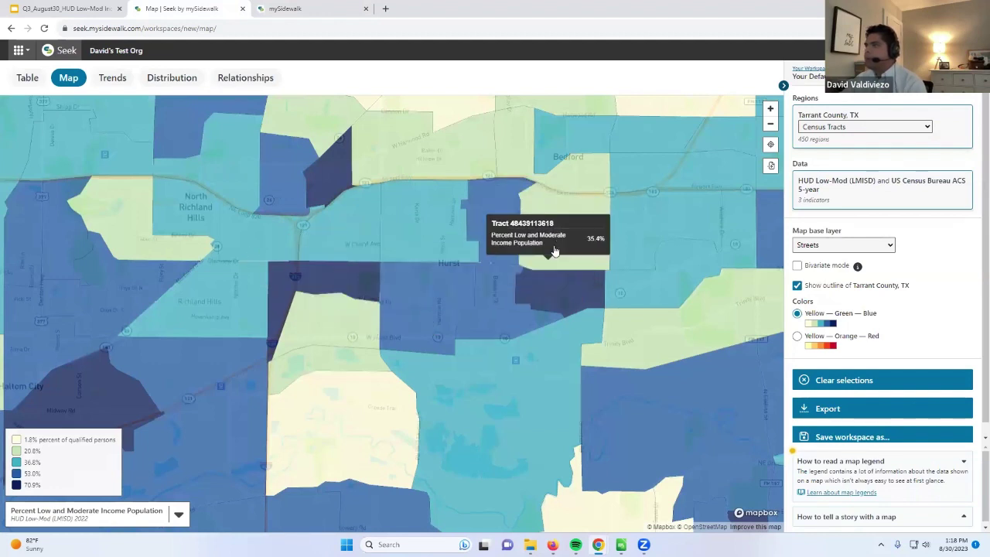
click(304, 6)
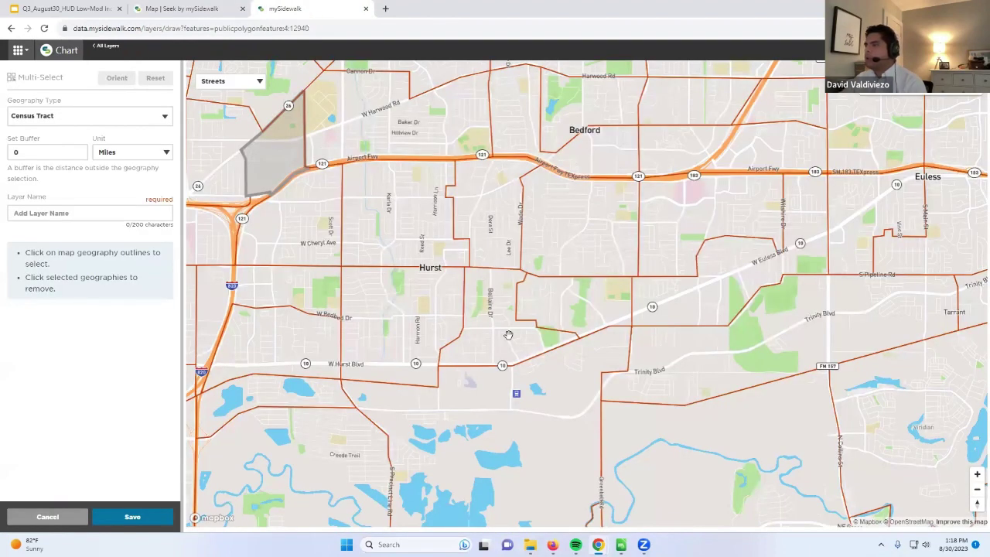
click(222, 7)
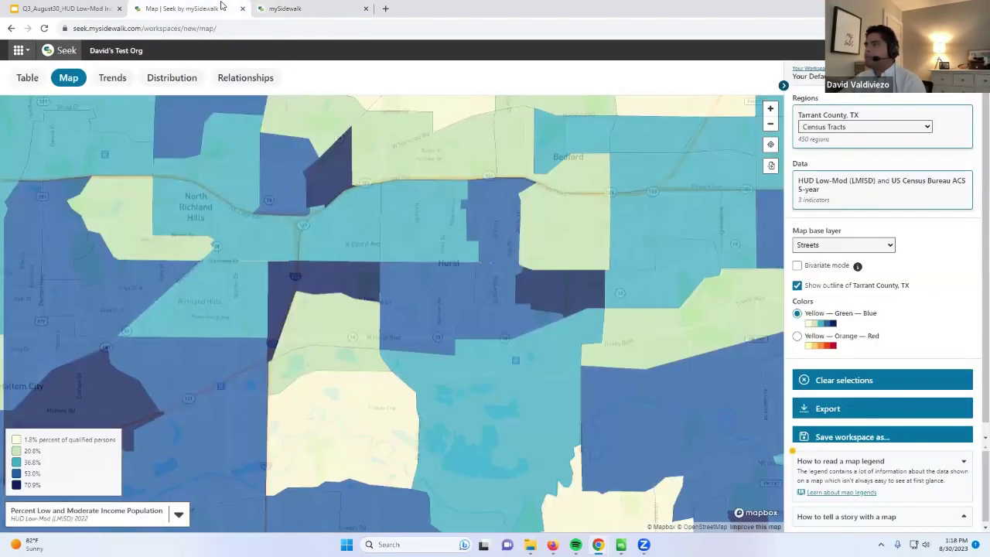
click(309, 8)
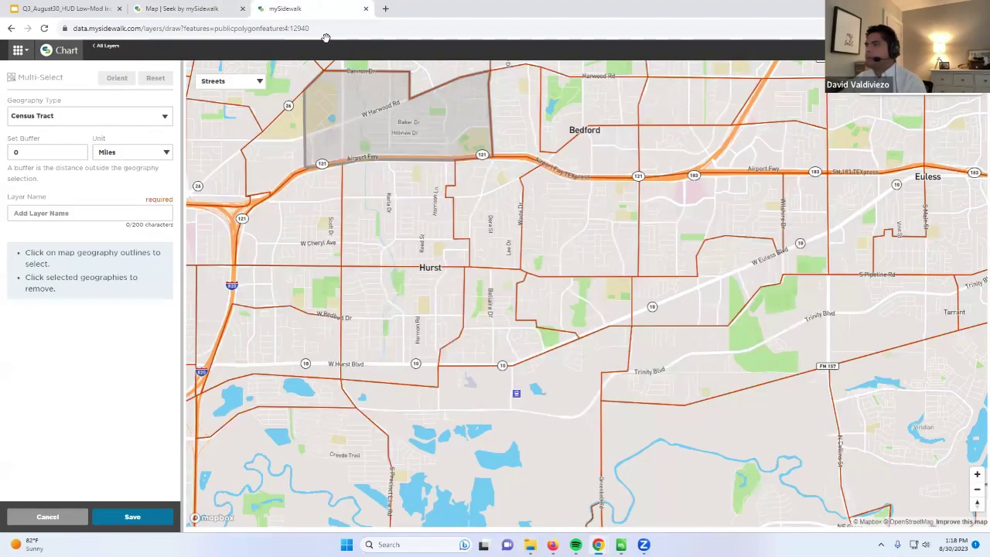
click(402, 325)
click(490, 222)
click(488, 306)
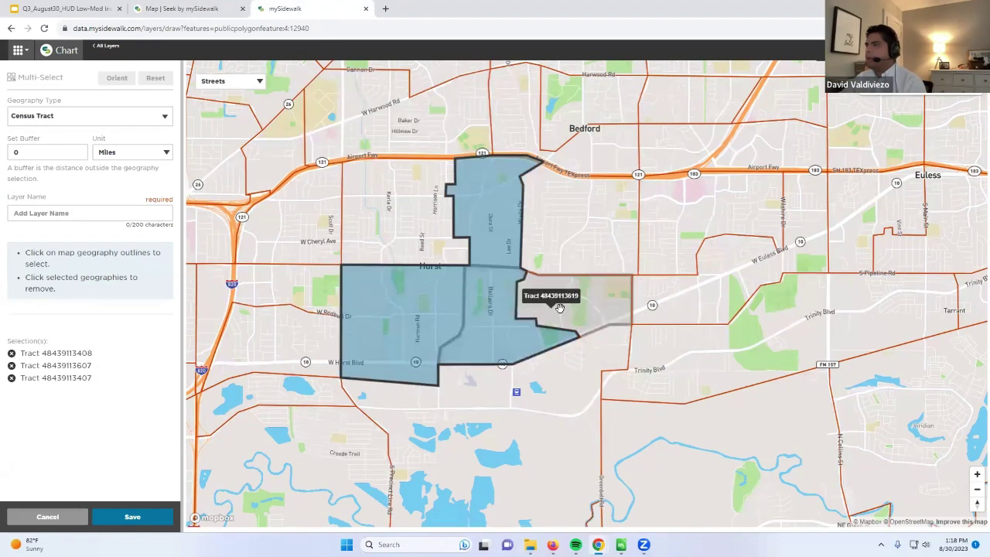
click(560, 307)
click(199, 7)
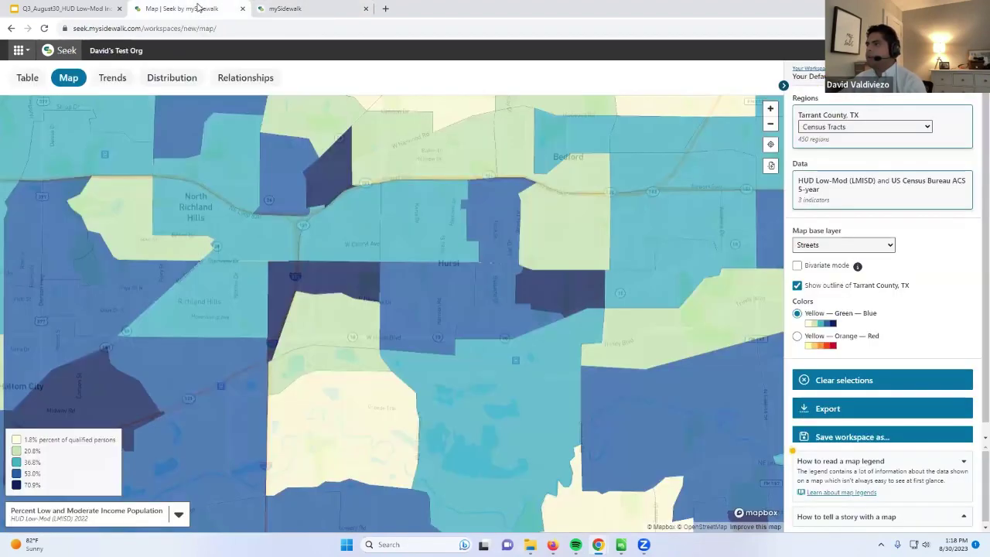
click(314, 9)
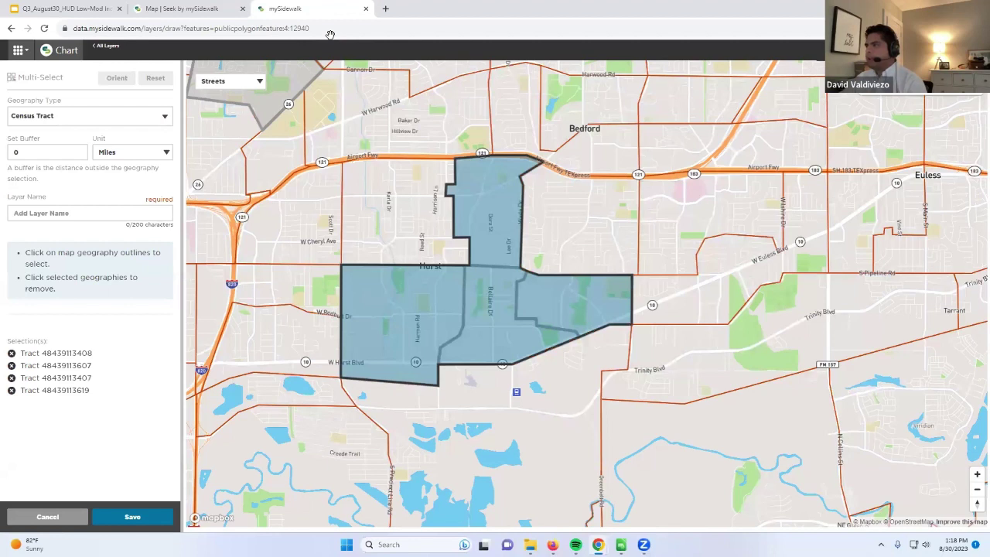
click(582, 193)
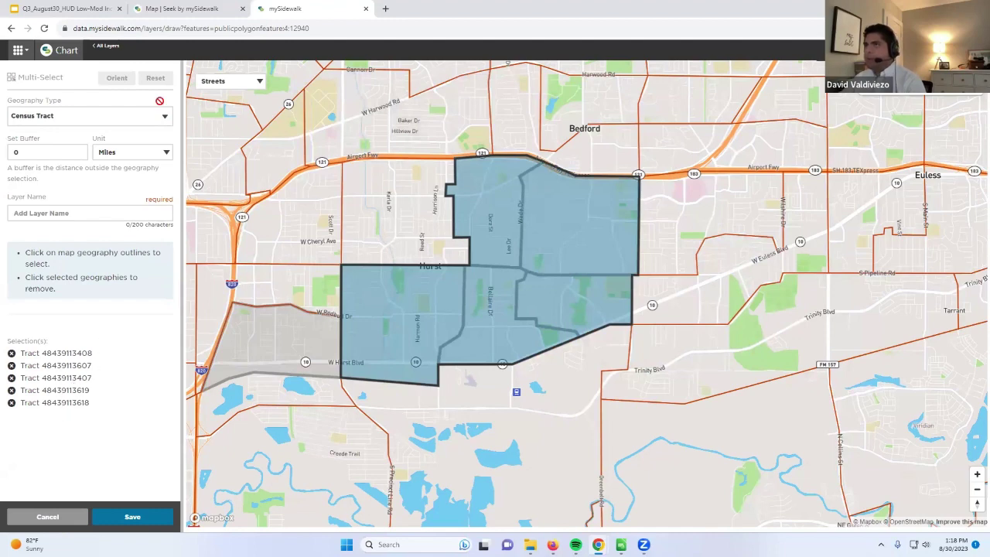
click(190, 9)
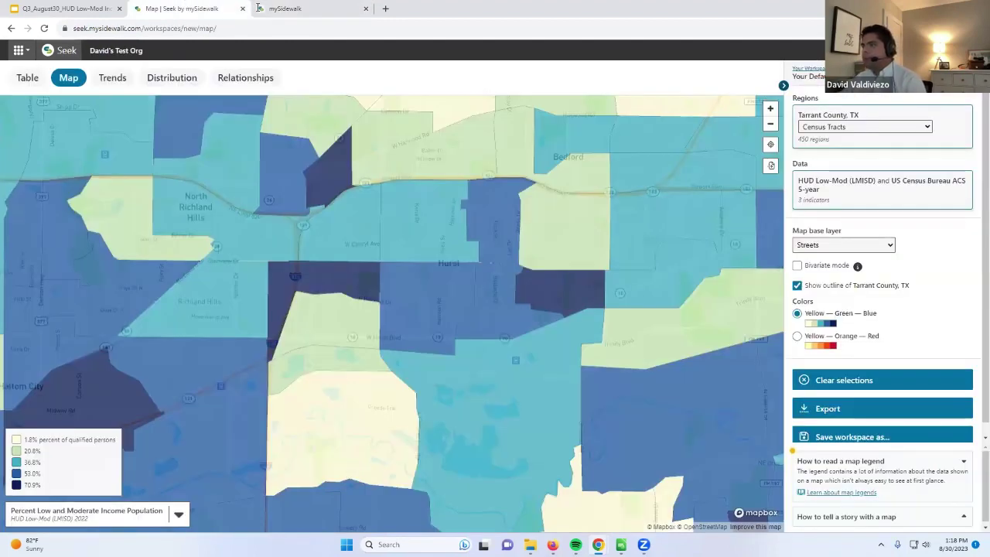
click(317, 7)
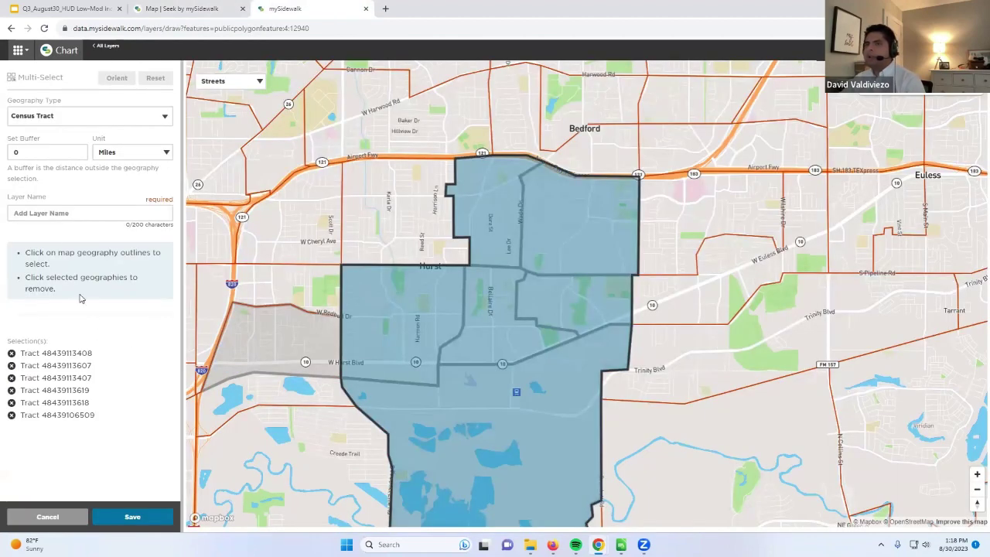
Name the boundary layer Tarrant County Minor Home Repair Area and save it
click(59, 213)
text(Tar)
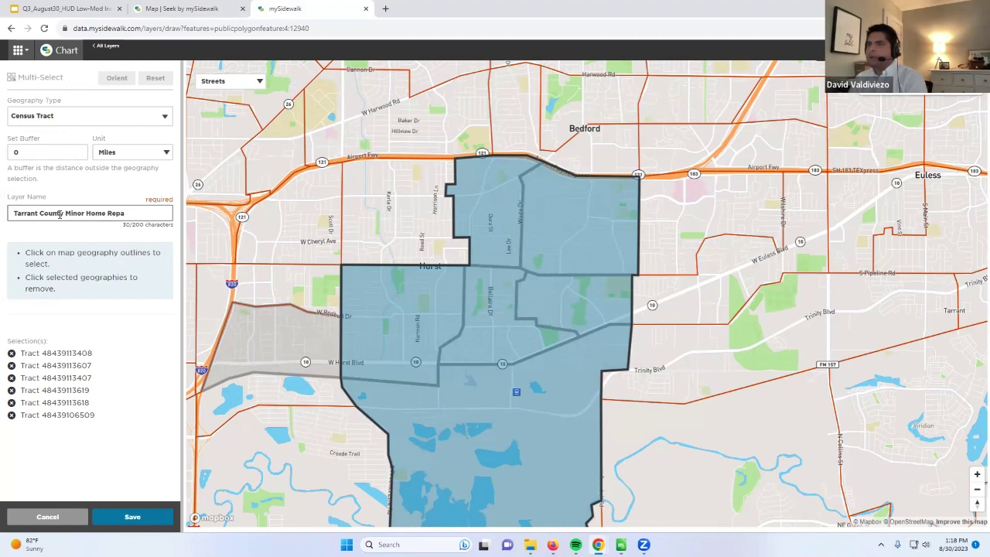
click(132, 514)
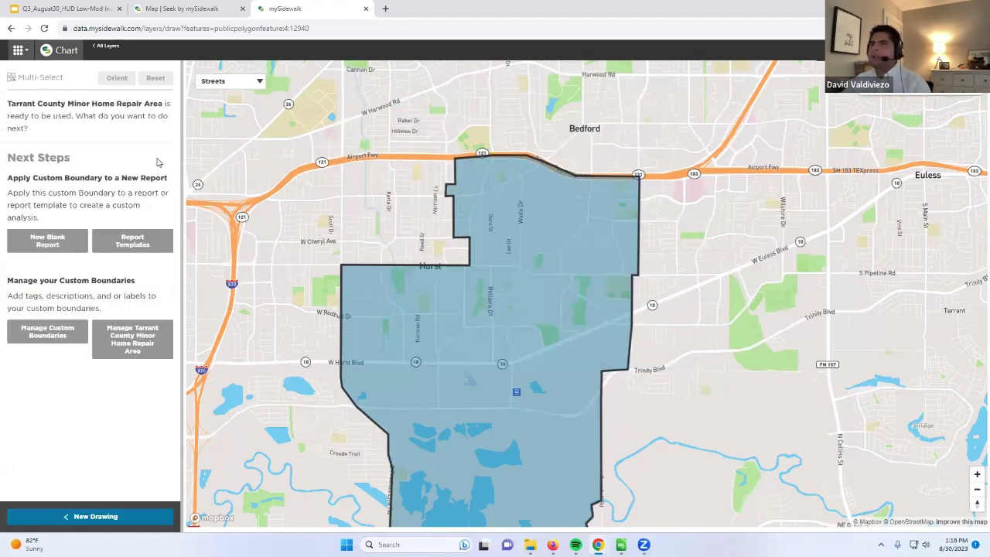
Revisit the Seek map briefly, return to the saved boundary, and go to the Chart reports list
click(18, 50)
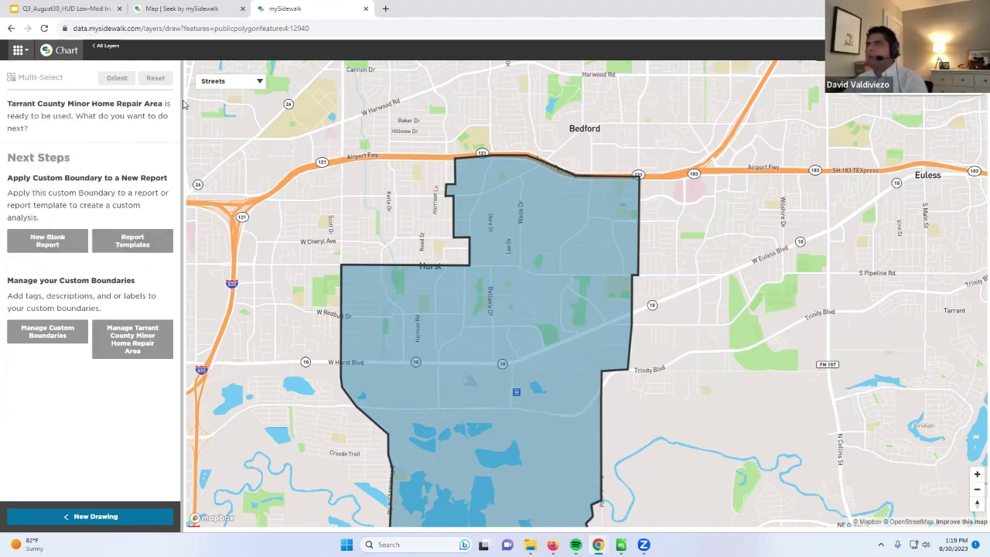
click(183, 8)
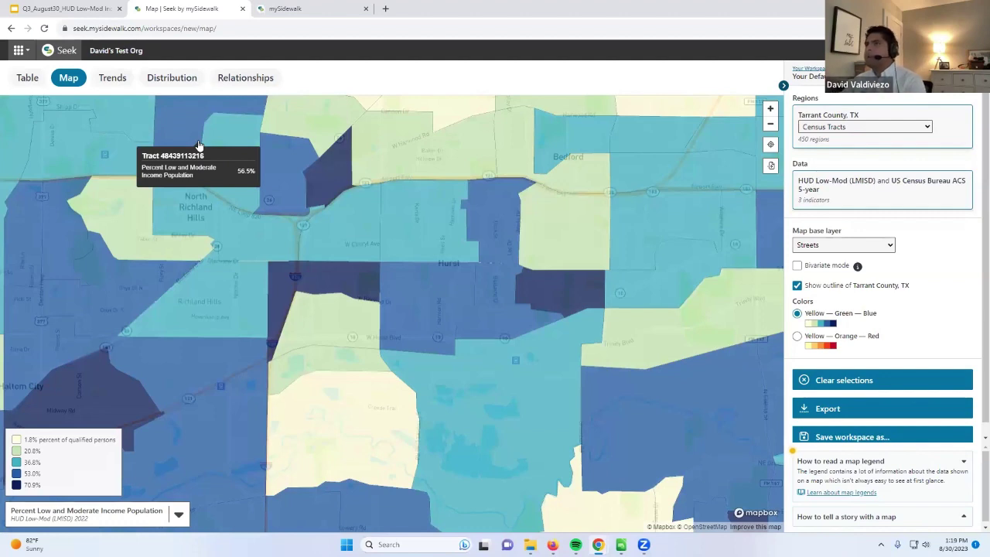
click(311, 8)
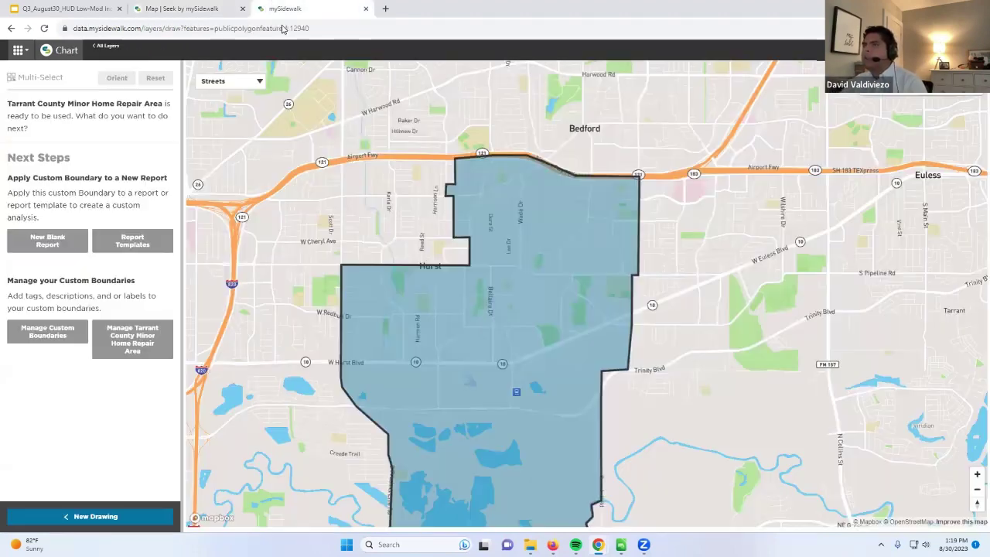
click(28, 51)
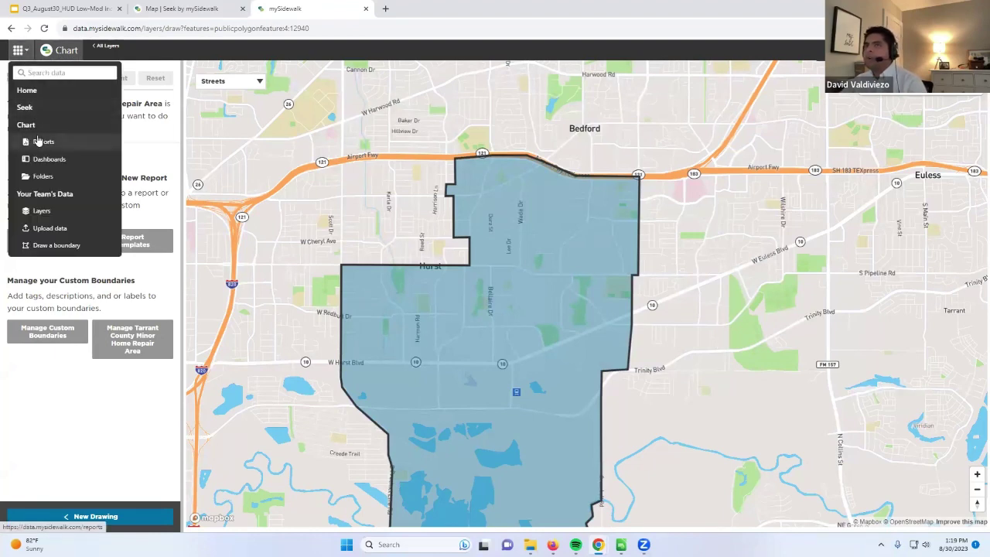
click(39, 141)
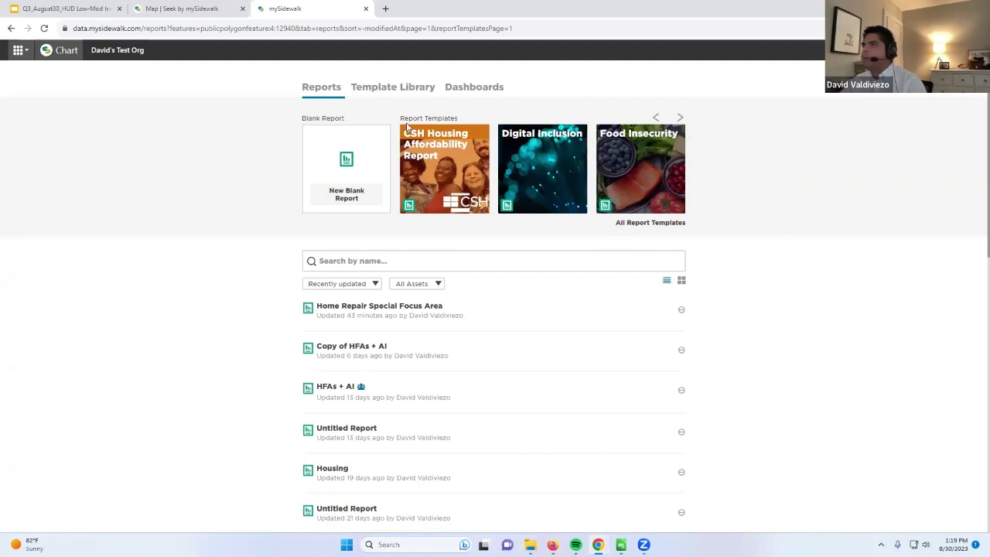
Search the Template Library for njcc and create a report from NJCC Equity Snapshot: Population & Demographic Change
click(408, 128)
click(360, 125)
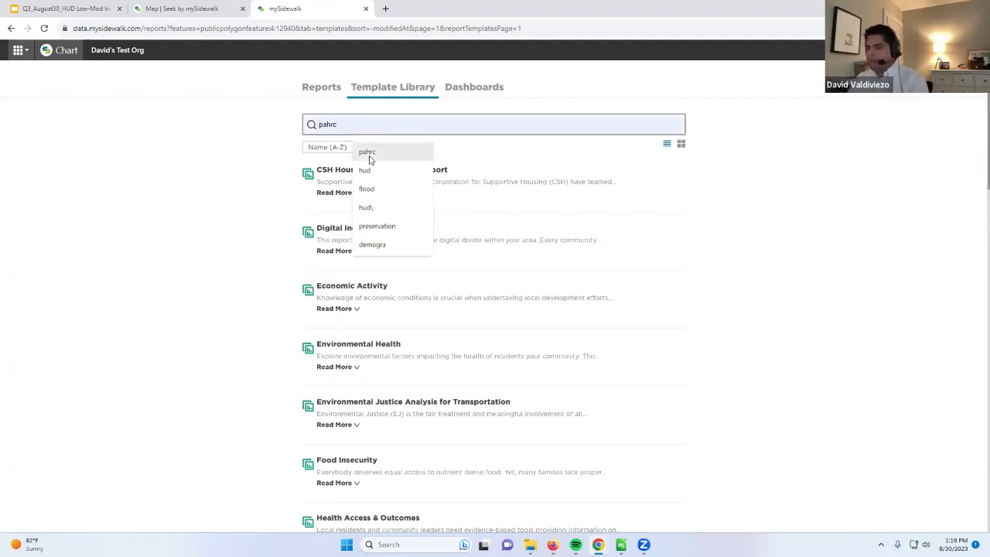
text(njcc)
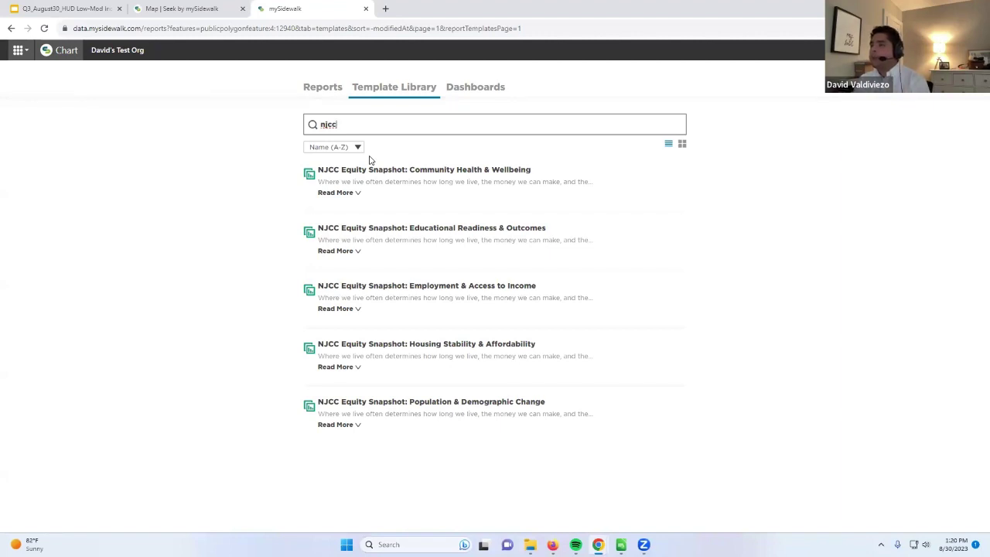
click(429, 404)
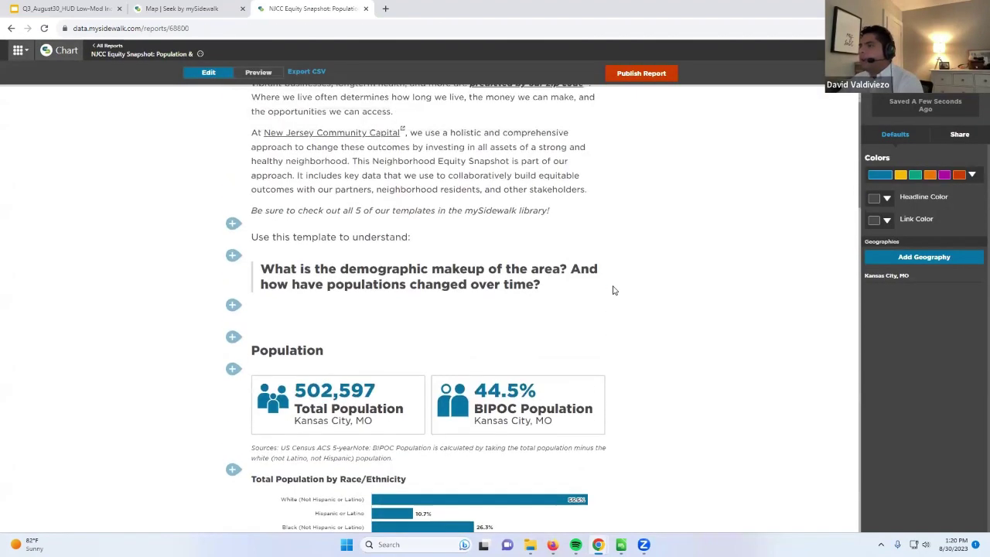
Open the report's Kansas City, MO geography for editing and look for the new boundary among the custom and recent regions
scroll(733, 334, down, 2)
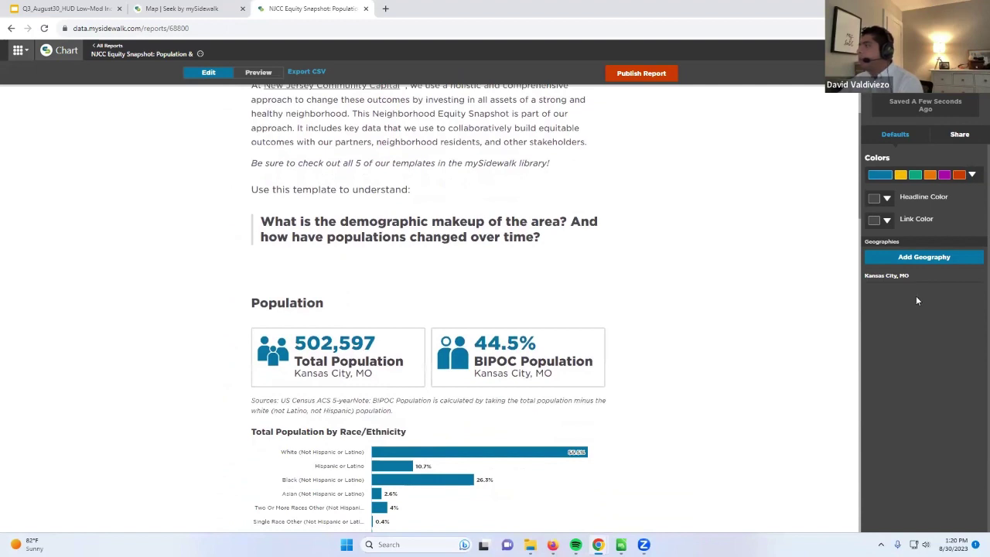
mouse_move(943, 277)
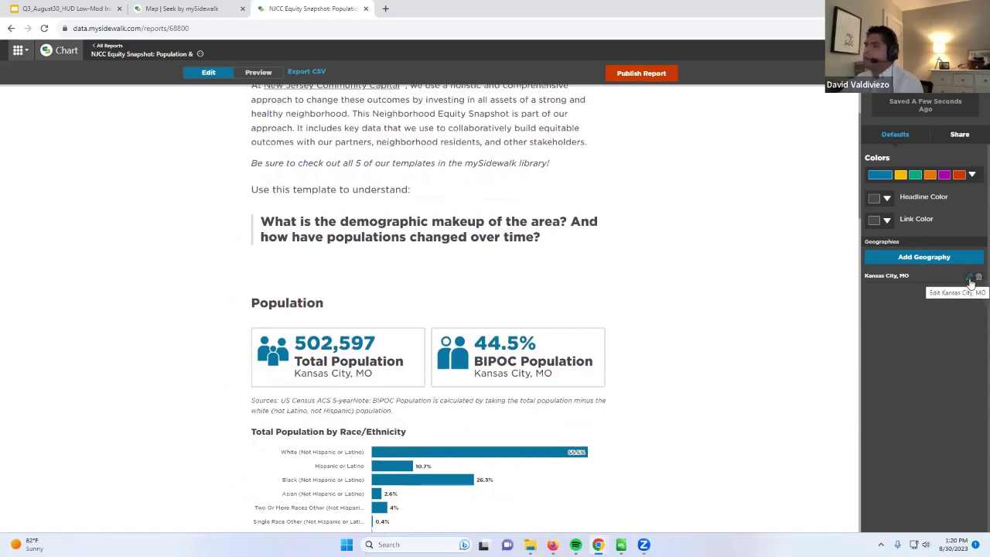
click(970, 280)
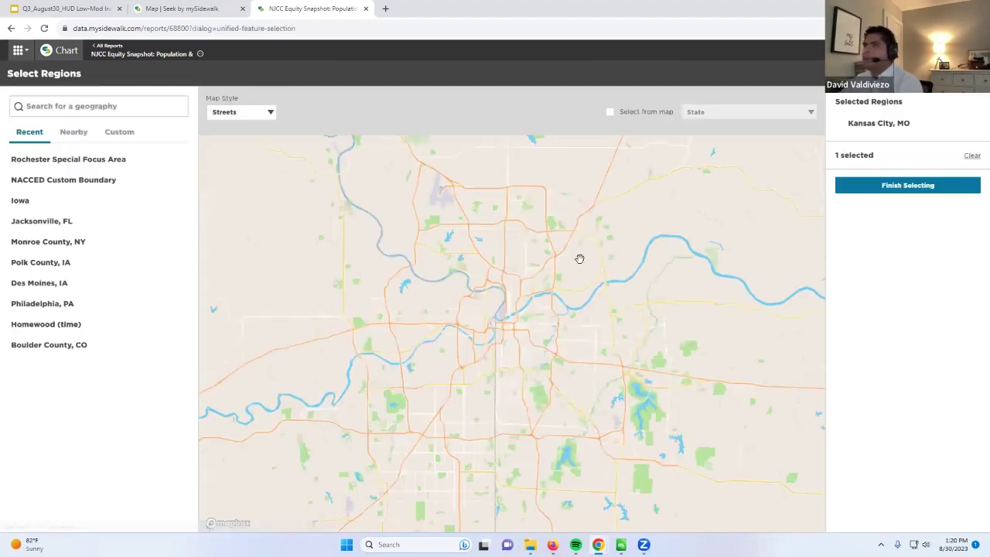
click(120, 133)
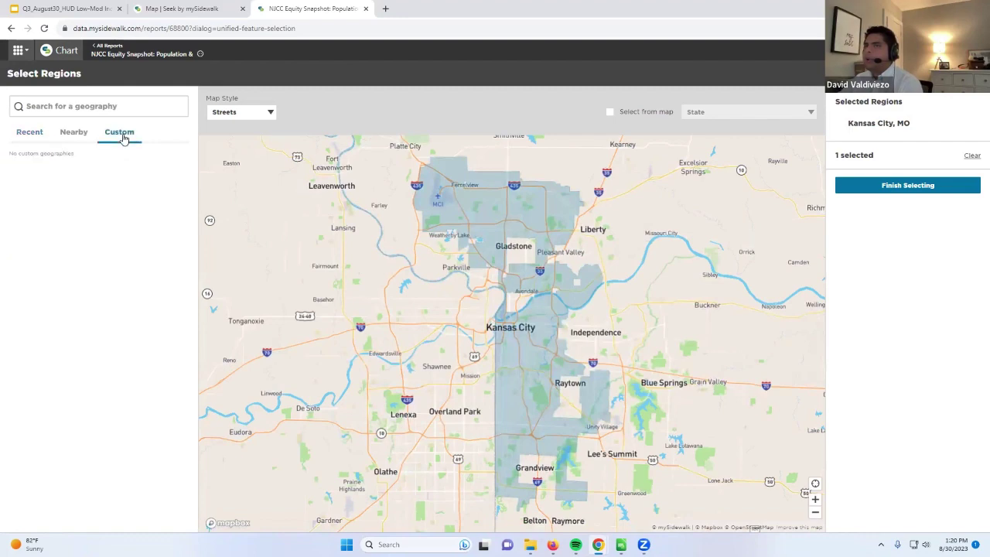
click(31, 132)
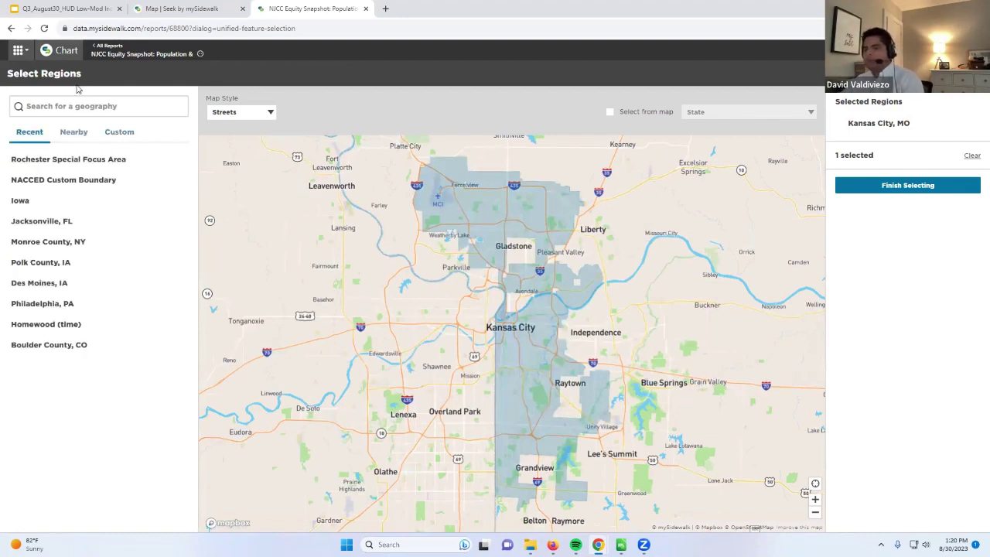
Reload the report and reopen its region selection to try to find the new custom boundary, then leave the selection
key(ctrl+t)
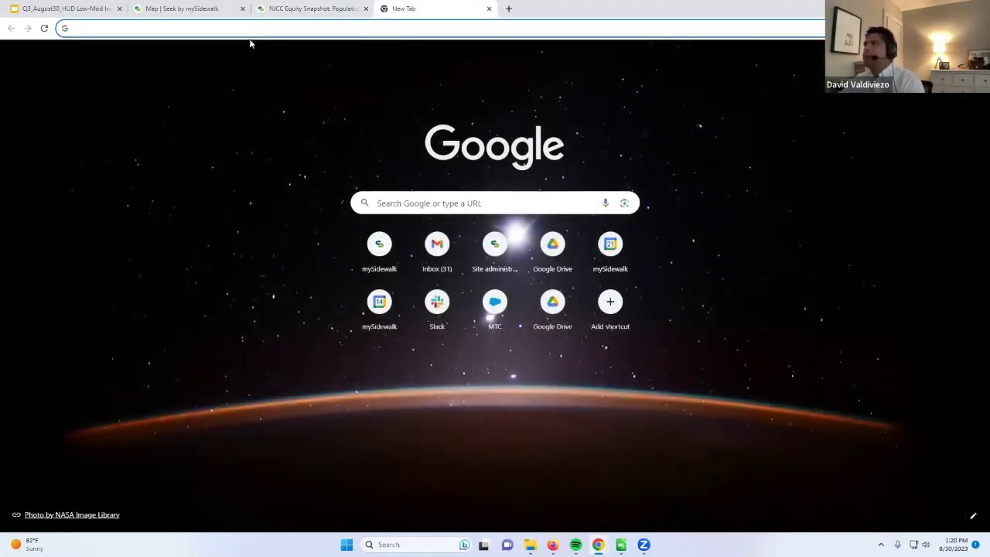
click(490, 9)
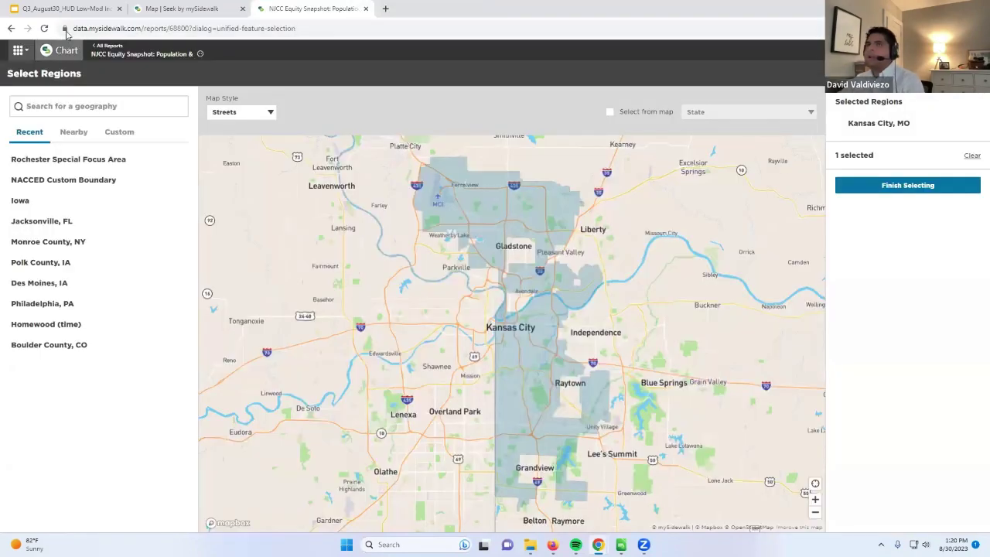
click(44, 27)
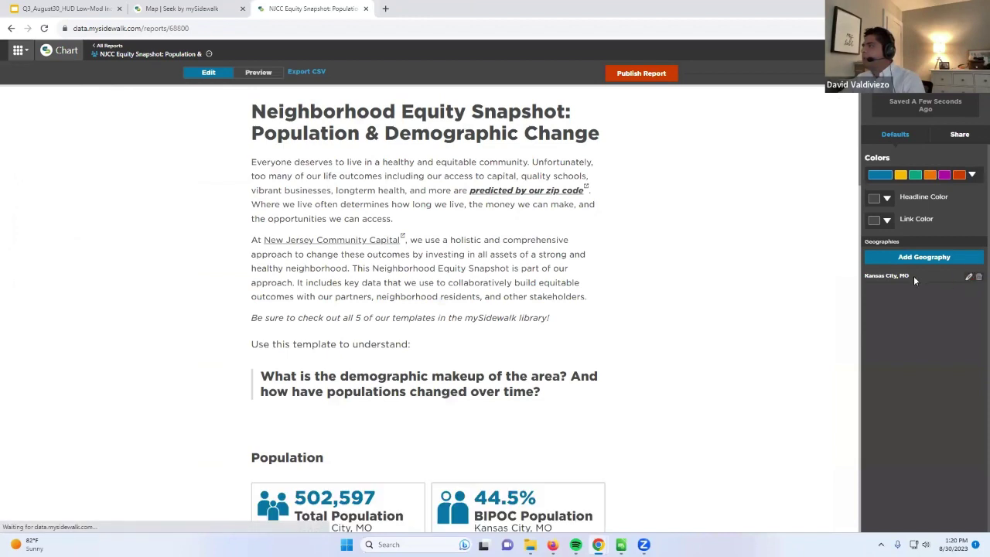
click(904, 275)
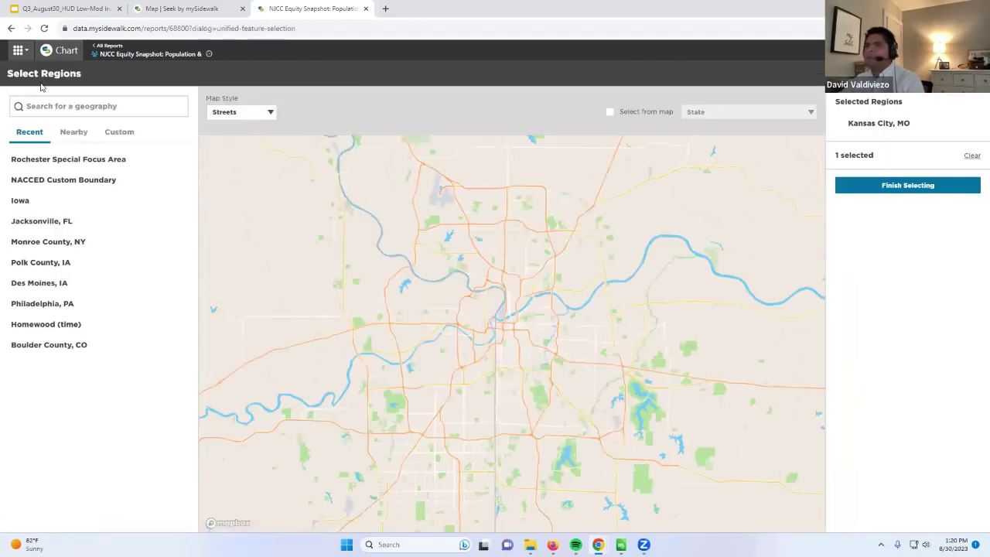
click(45, 29)
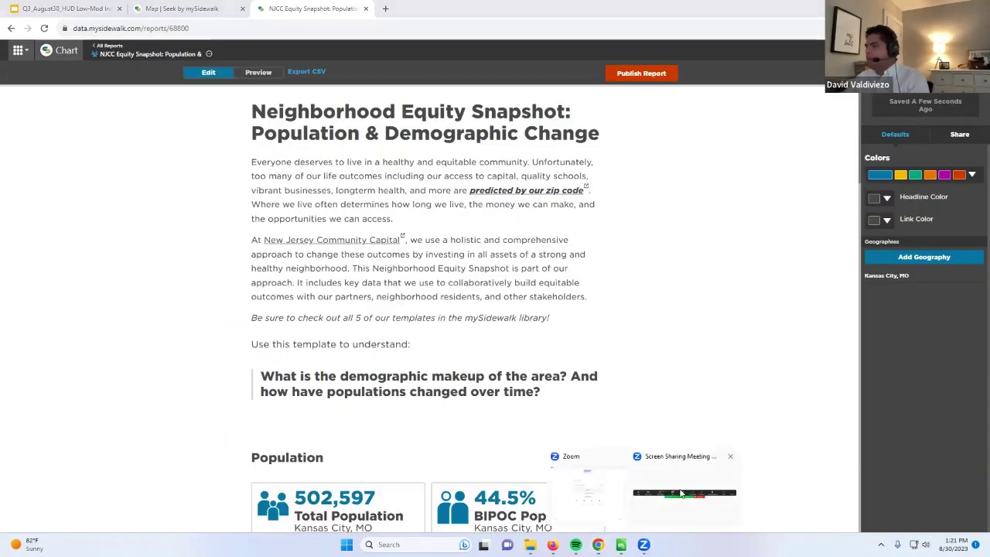
On the staging site, open the existing NJCC Equity Snapshot: Population & Demographic Change report and review its population section
mouse_move(578, 149)
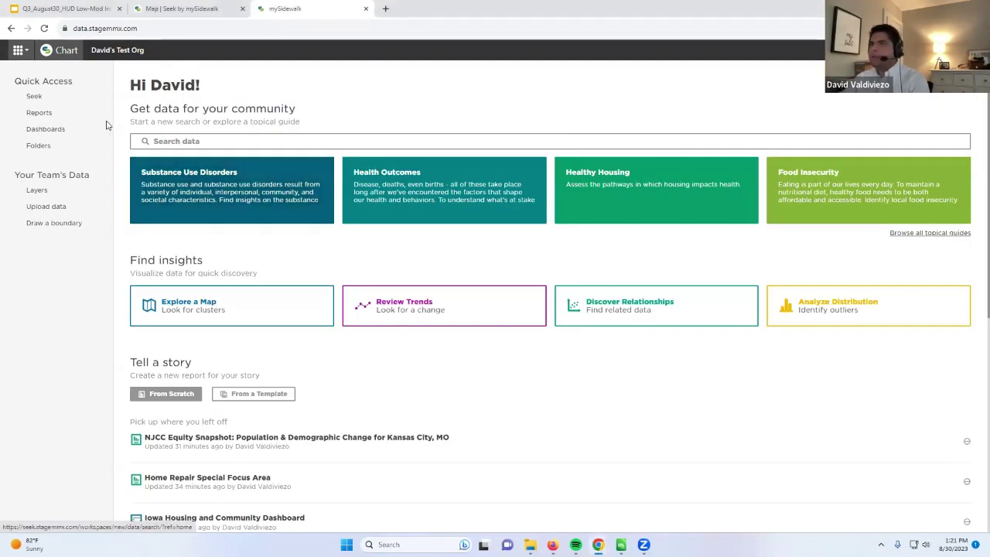
click(35, 116)
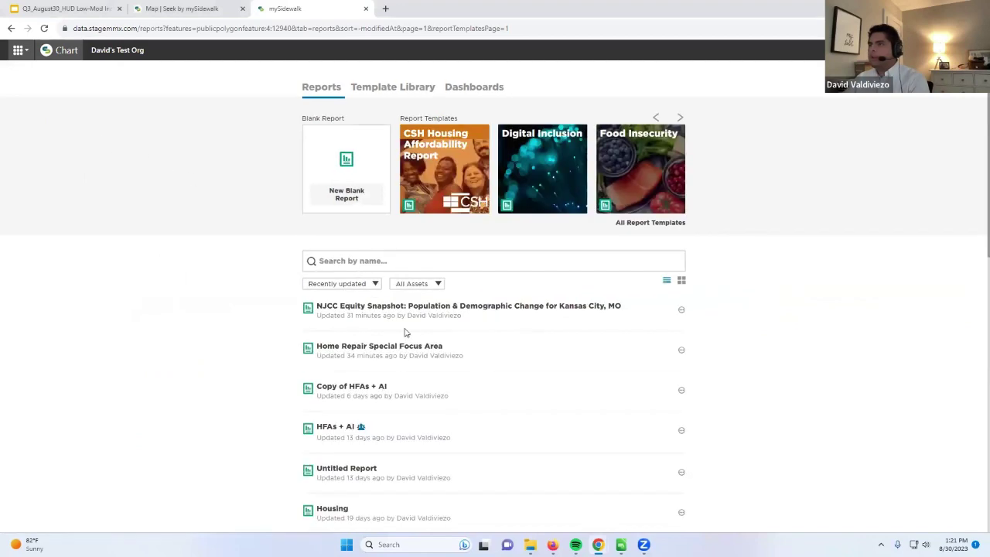
click(486, 308)
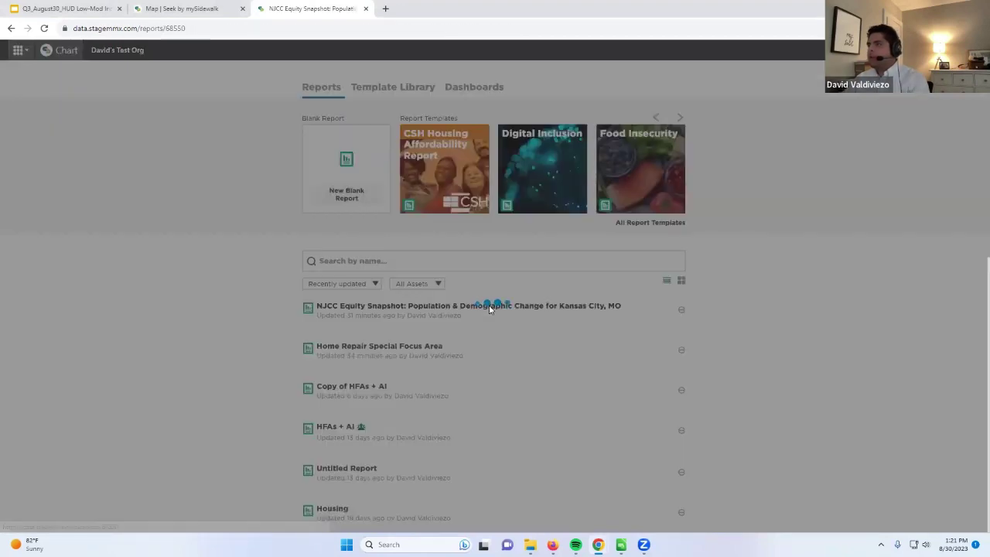
scroll(735, 286, down, 2)
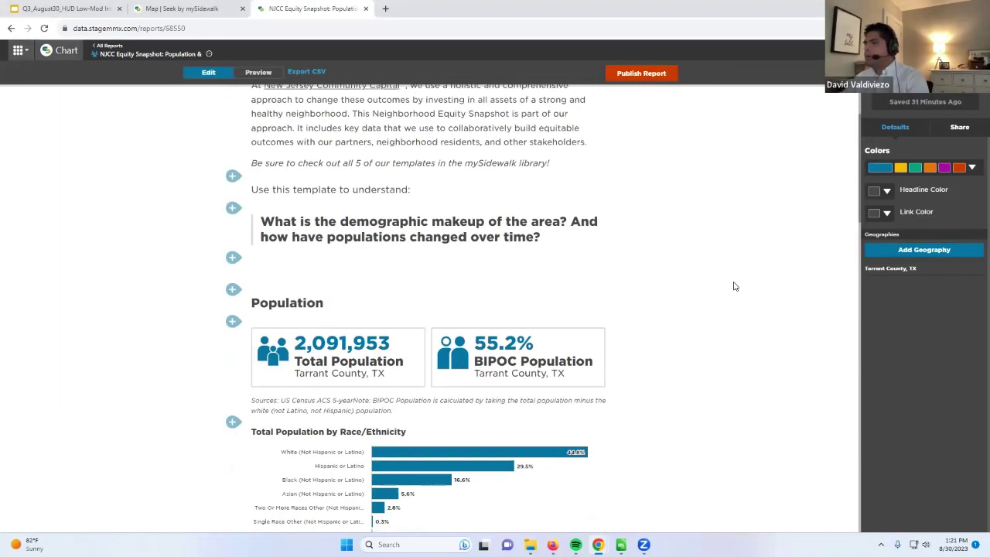
scroll(738, 283, up, 1)
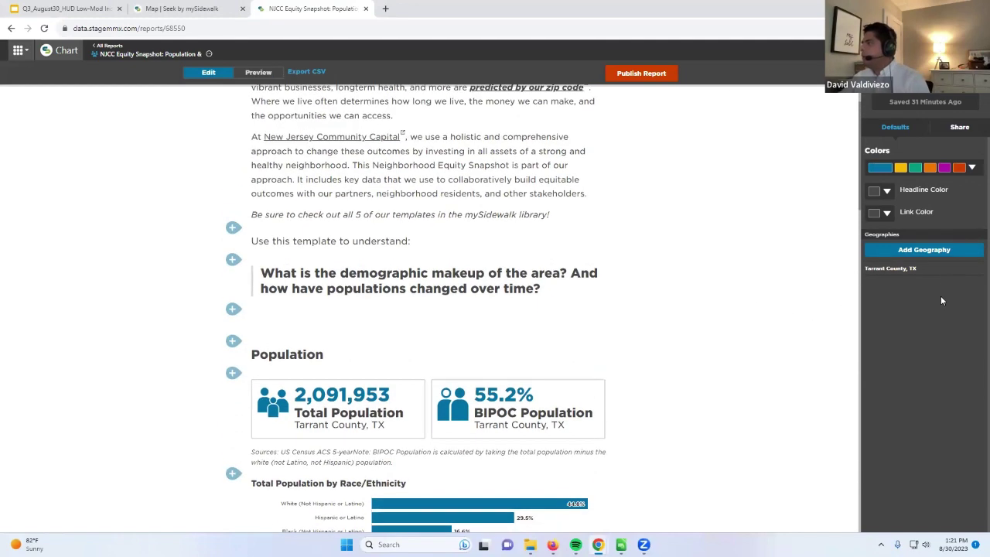
Replace Tarrant County, TX with the recent custom region Test21e4432rfc as the report's geography
click(971, 272)
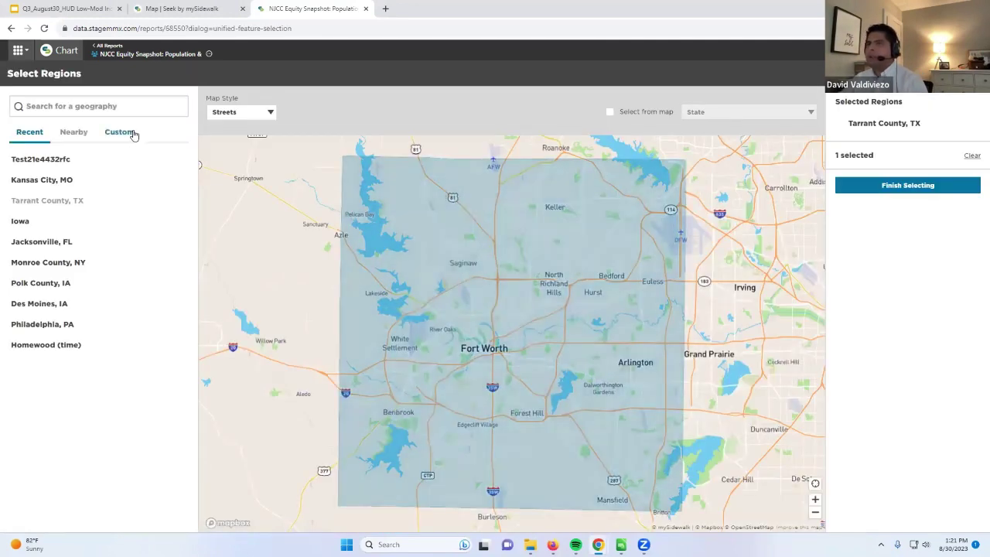
click(130, 134)
click(34, 136)
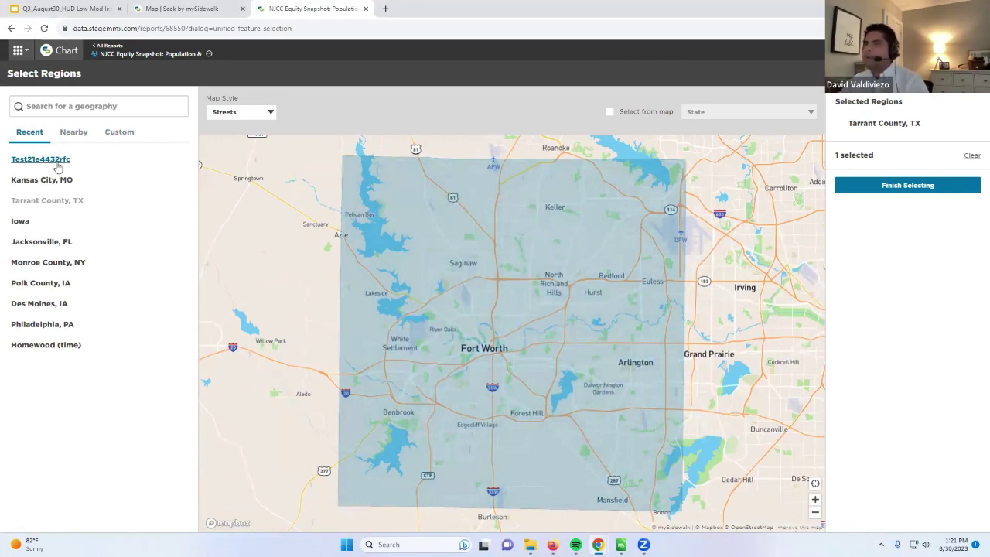
click(56, 162)
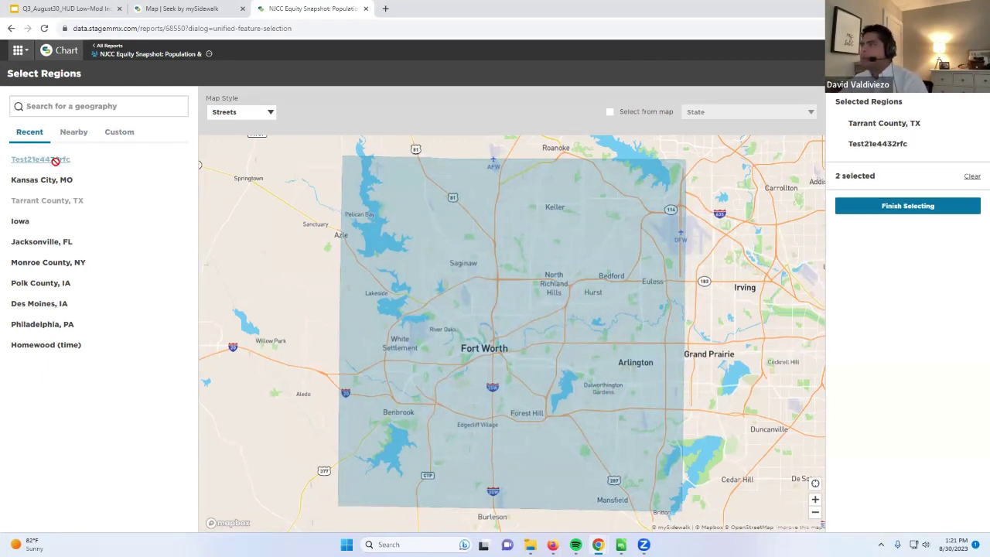
click(964, 125)
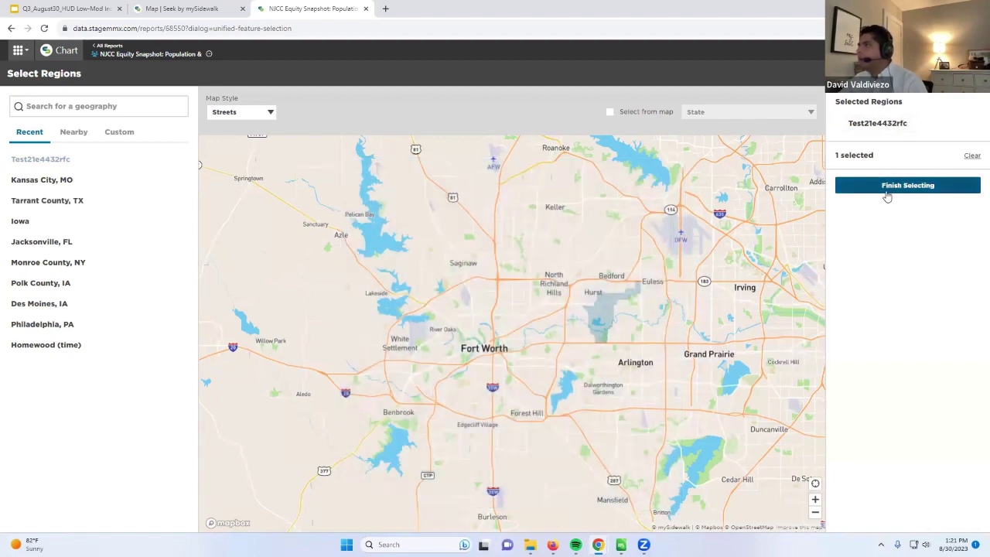
scroll(652, 307, up, 3)
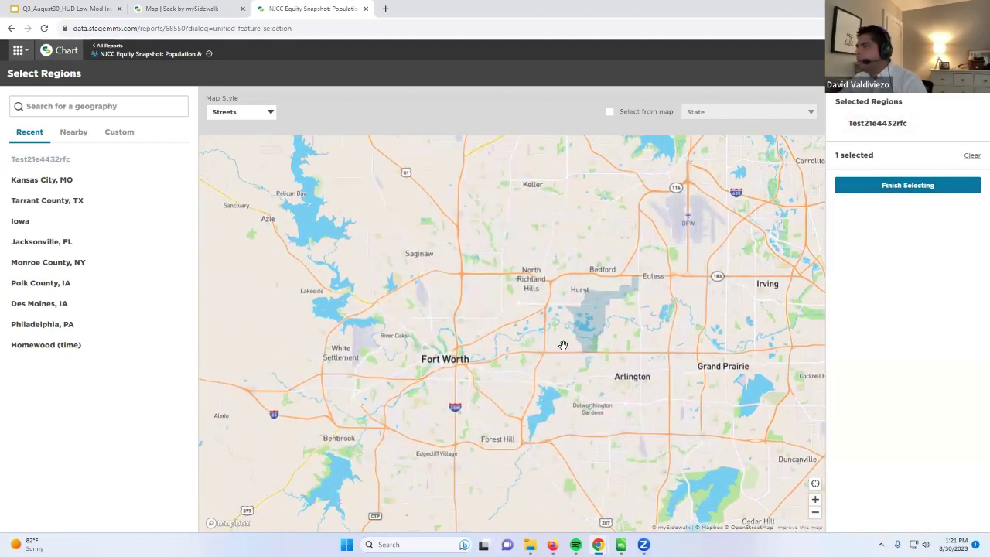
scroll(573, 323, up, 3)
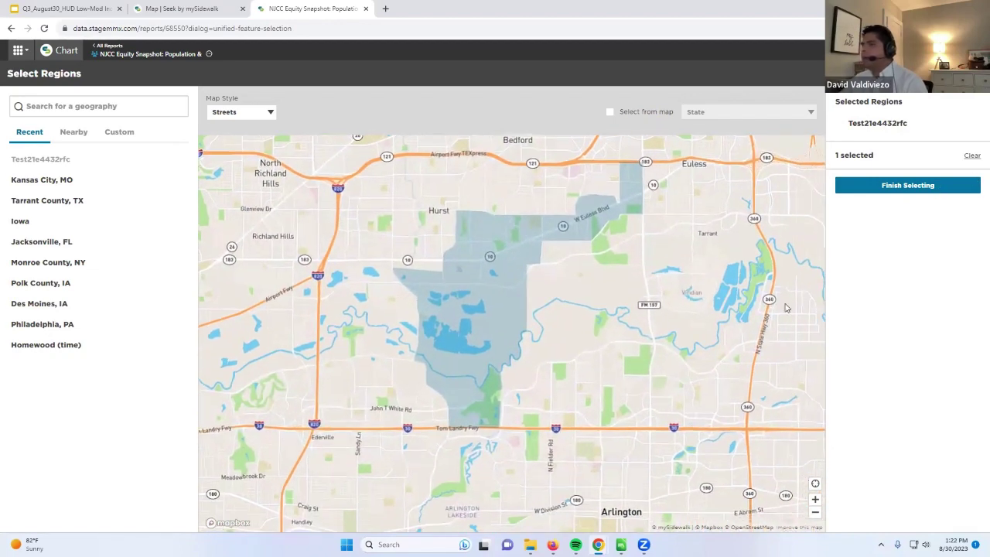
Review the updated population totals and the Total Population by Race/Ethnicity chart for the custom boundary
scroll(768, 281, down, 2)
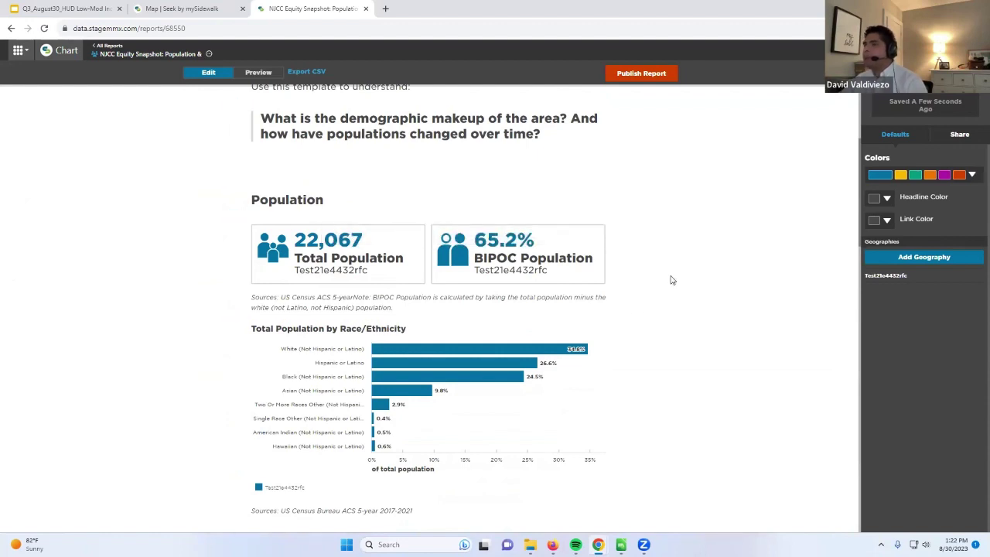
mouse_move(369, 254)
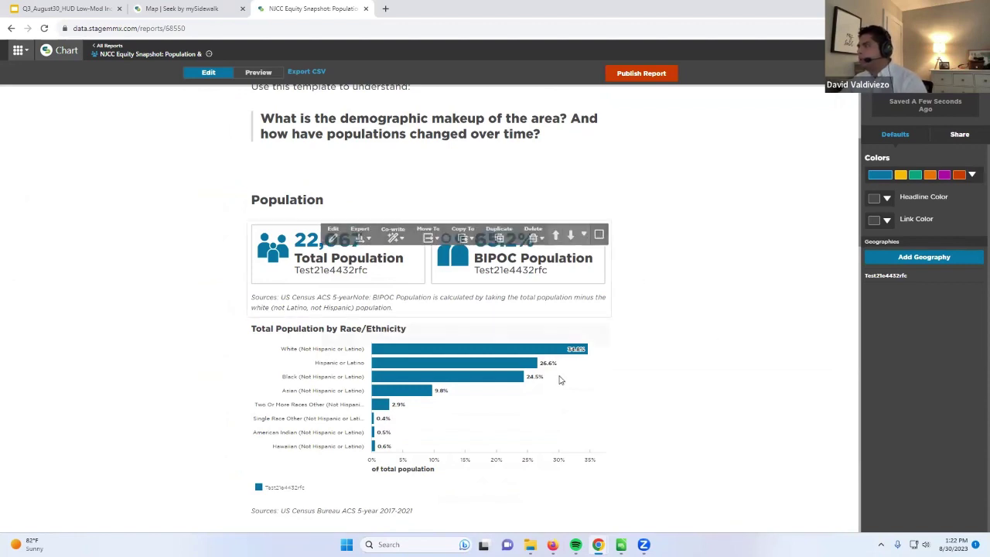
scroll(663, 323, down, 4)
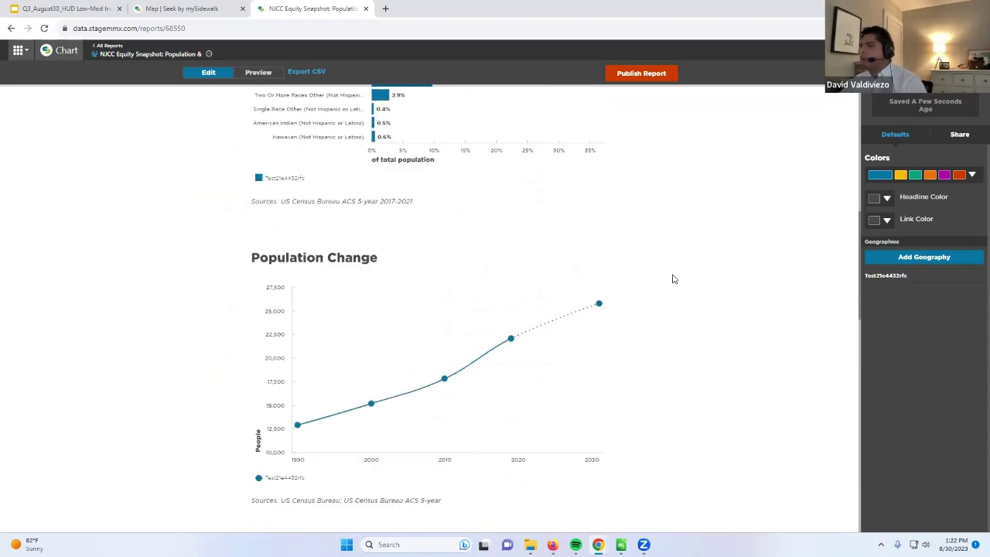
scroll(673, 278, up, 2)
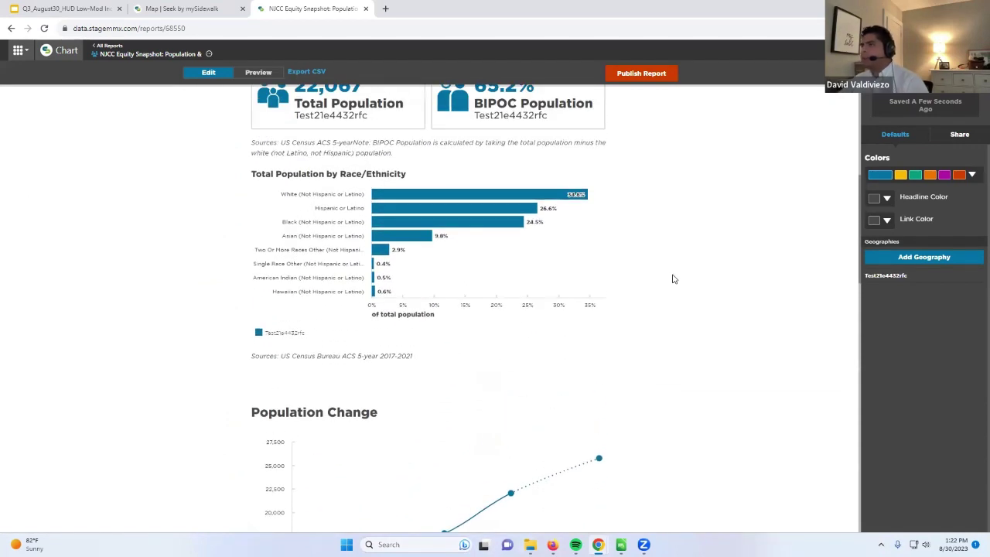
scroll(674, 279, up, 1)
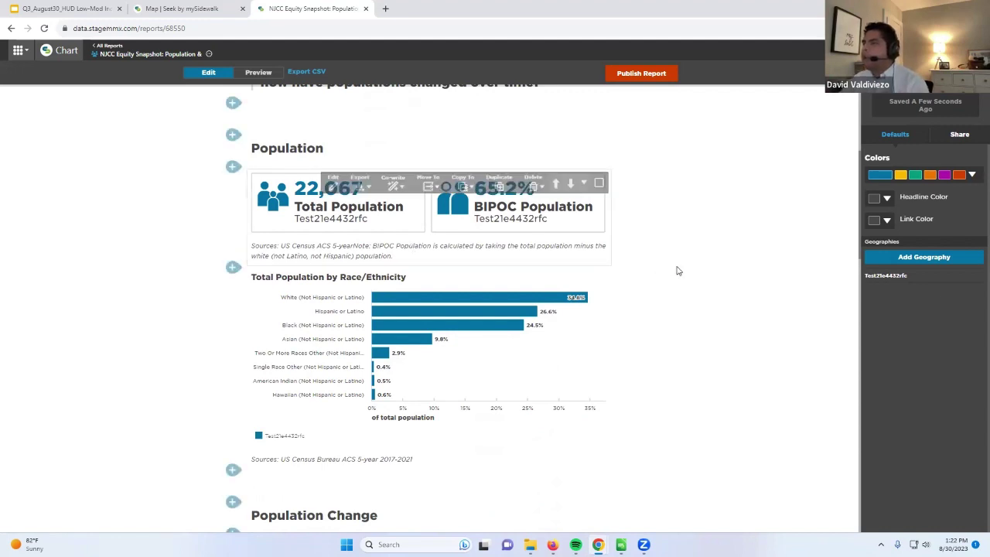
mouse_move(433, 286)
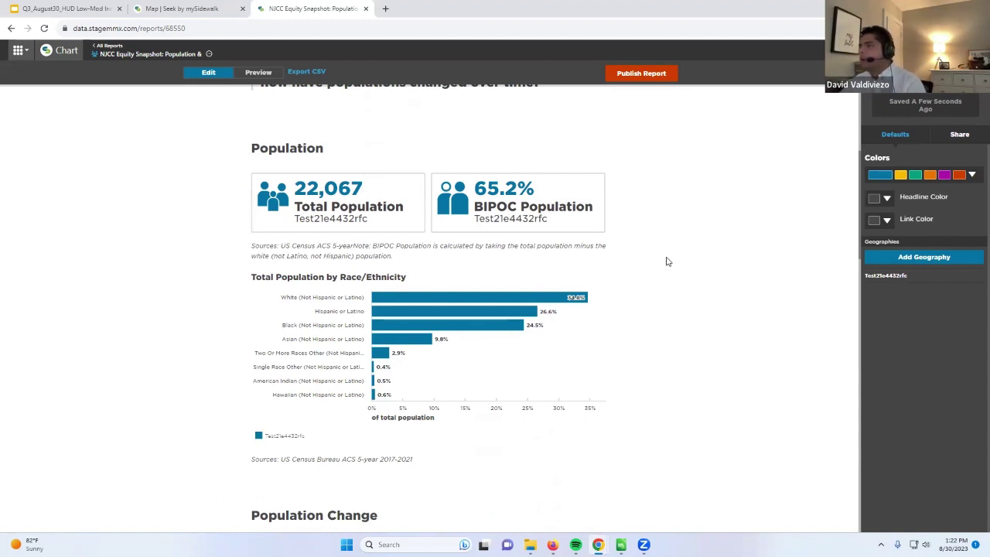
scroll(650, 258, down, 1)
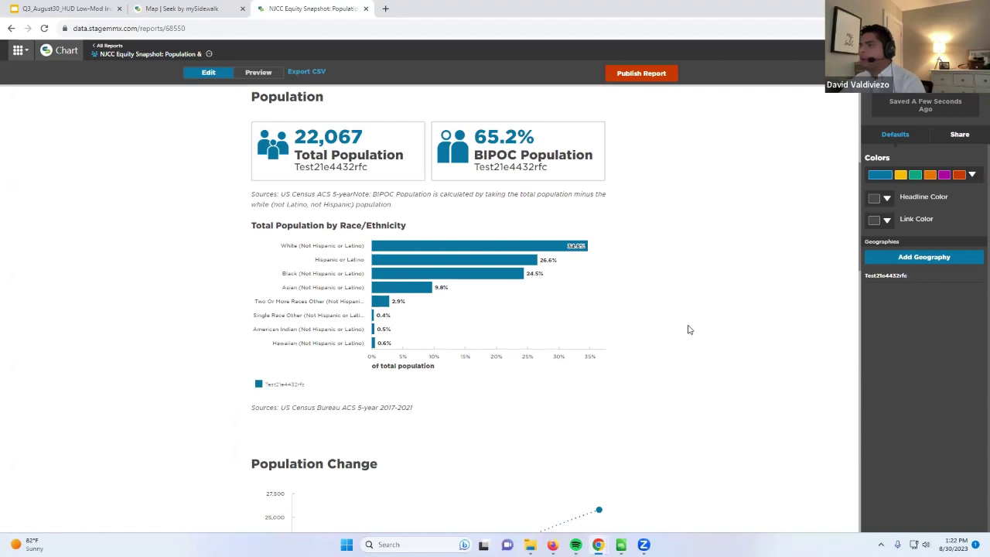
Examine the Population Change and Demographic Trends charts and the White (non-Hispanic) population map, then return to the report's introduction
scroll(682, 325, down, 5)
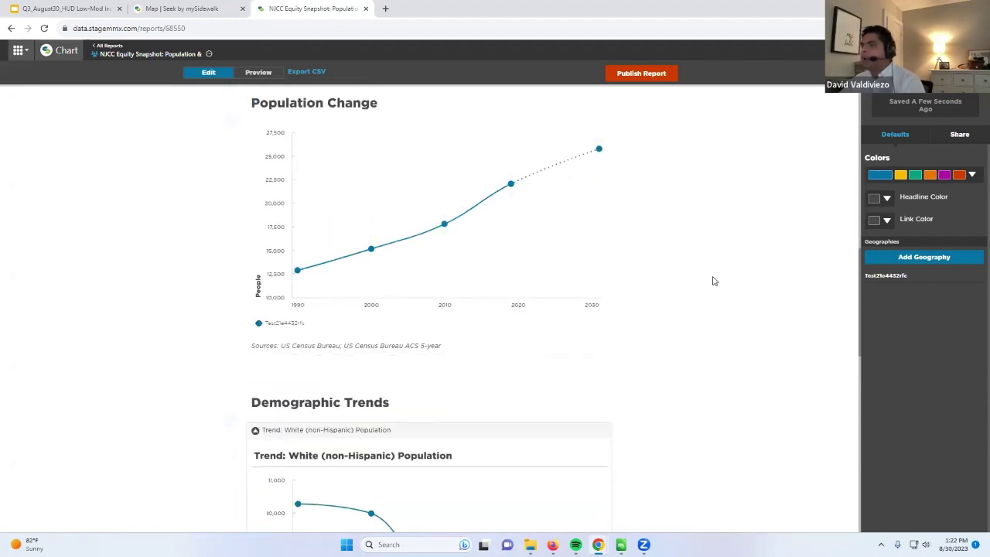
scroll(712, 279, up, 1)
scroll(713, 281, down, 6)
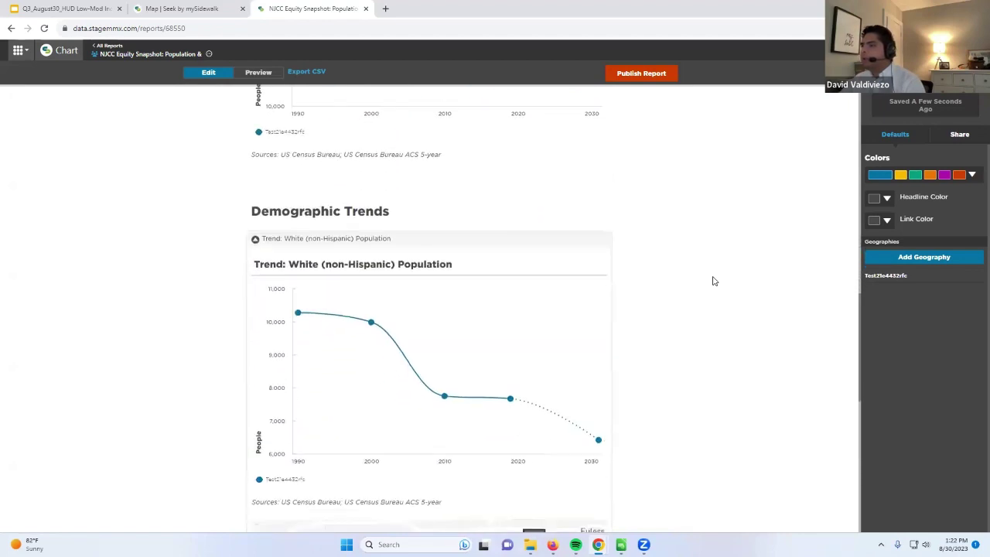
scroll(713, 280, down, 2)
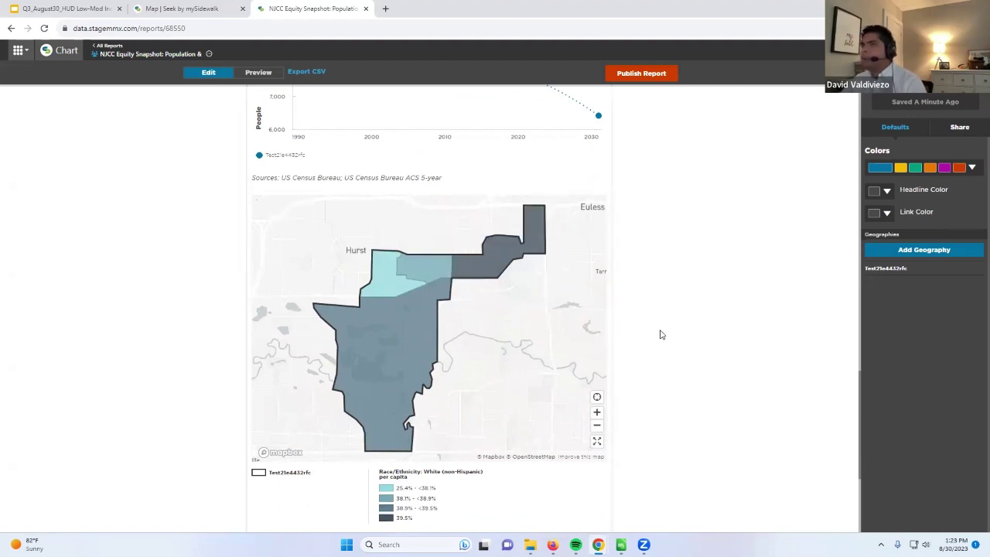
scroll(660, 335, down, 4)
scroll(660, 335, up, 4)
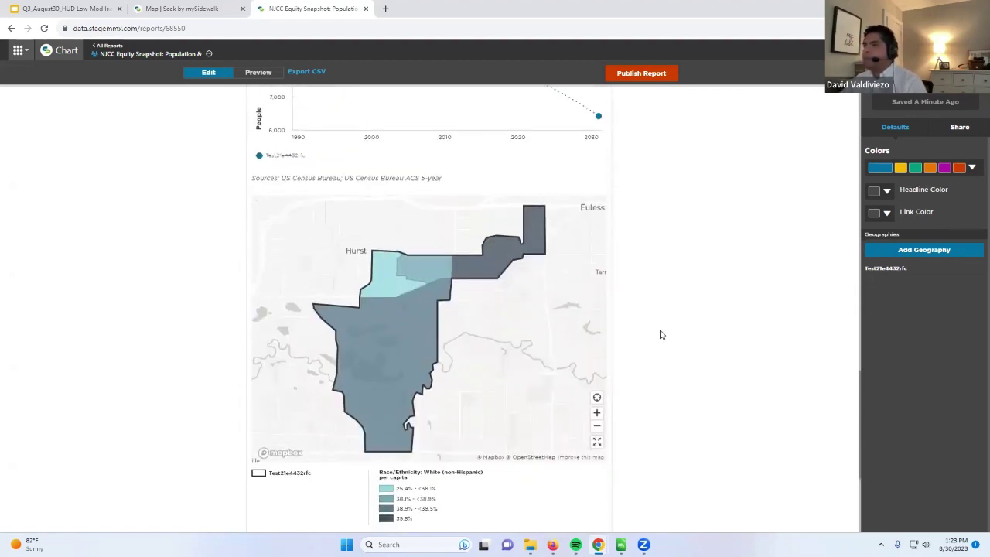
scroll(660, 335, up, 15)
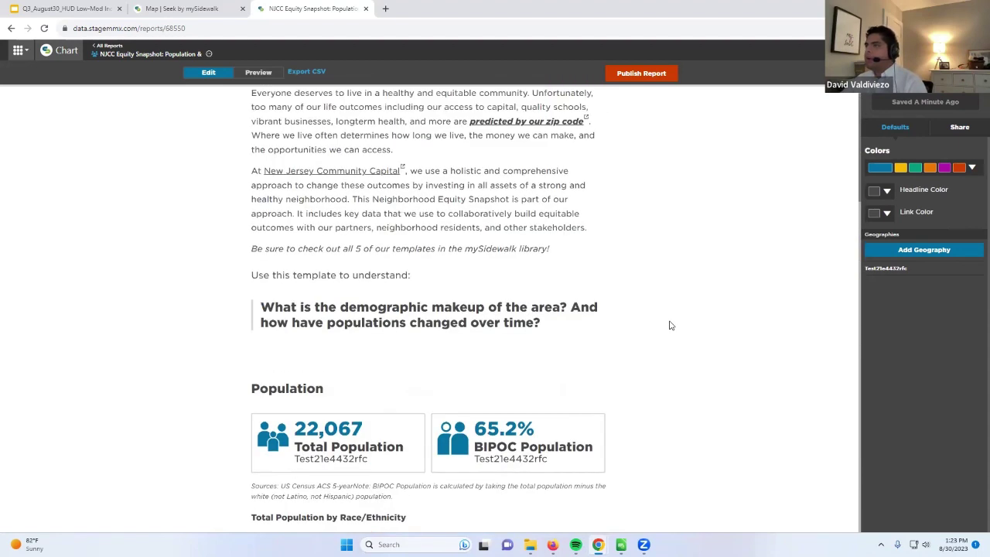
scroll(671, 326, up, 1)
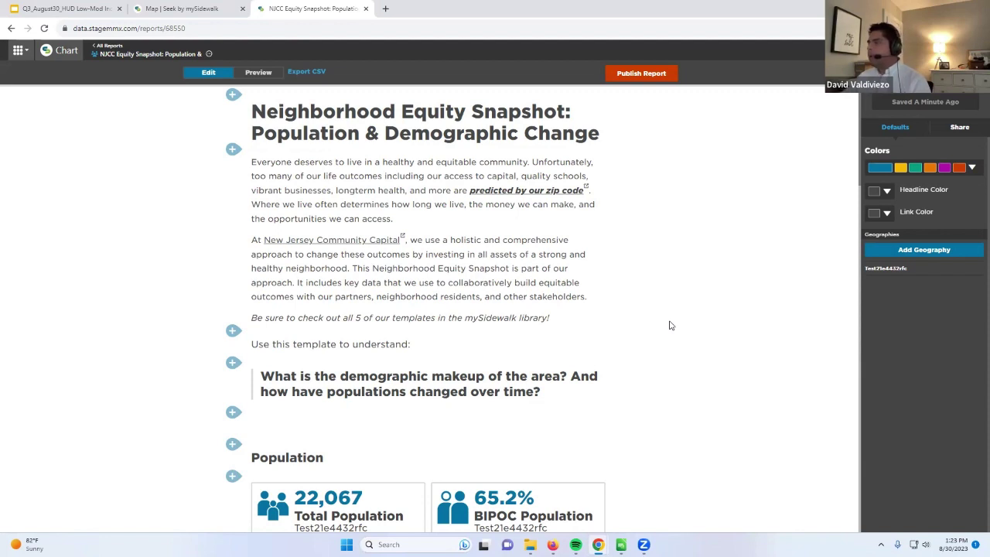
Return to the list of all reports and start a blank report with Test21e4432rfc as its geography
click(116, 56)
click(347, 190)
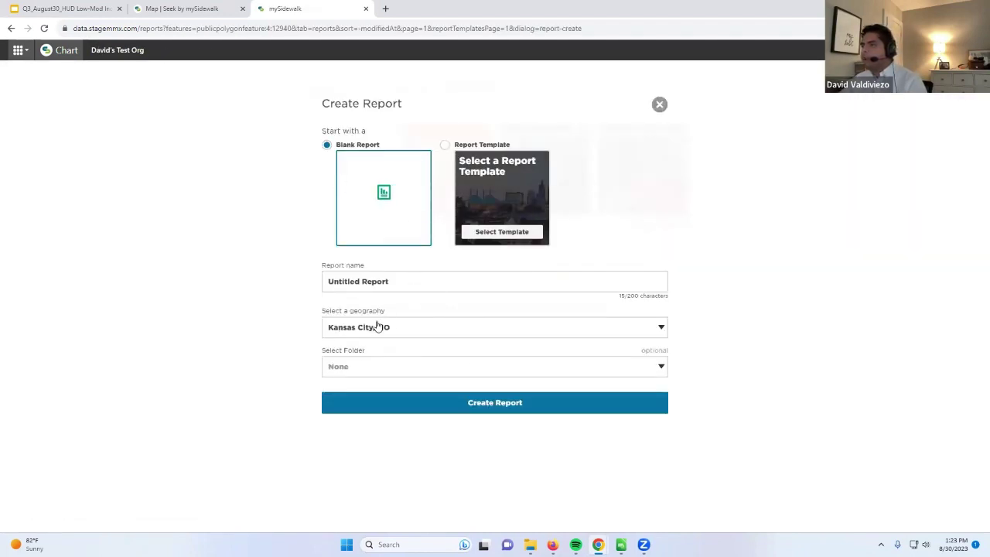
click(403, 331)
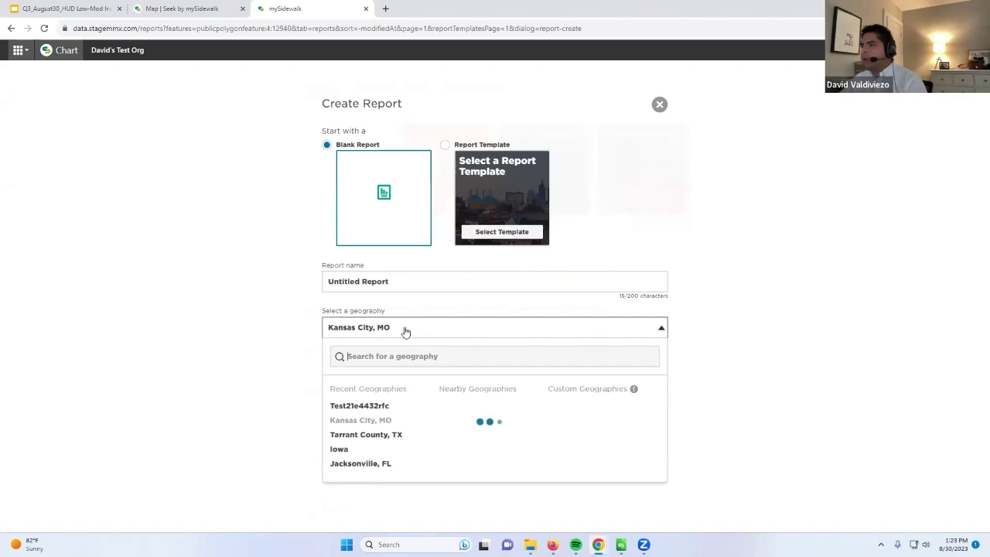
click(348, 407)
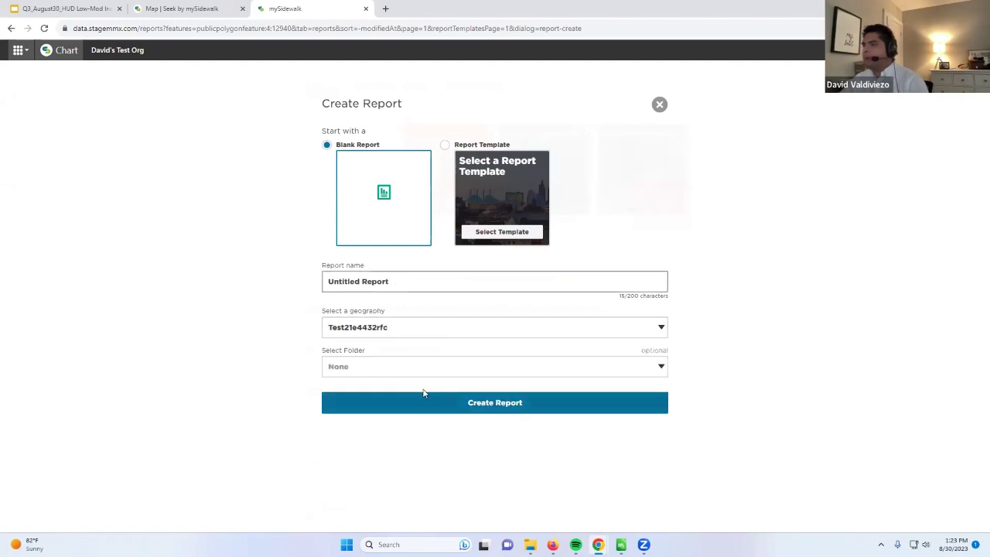
Name the blank report Test Tarrant and create it
triple_click(401, 275)
text(Test)
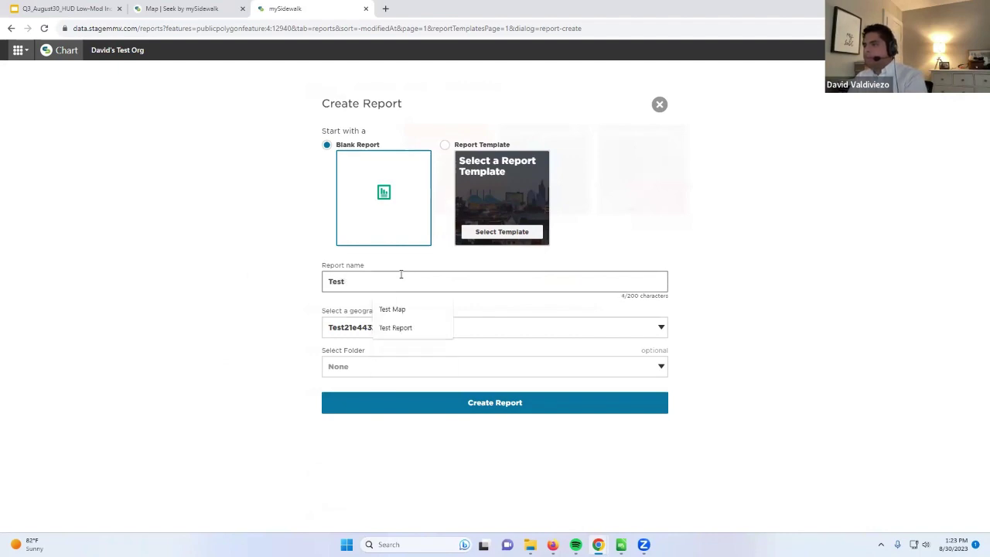
text( Tarratb)
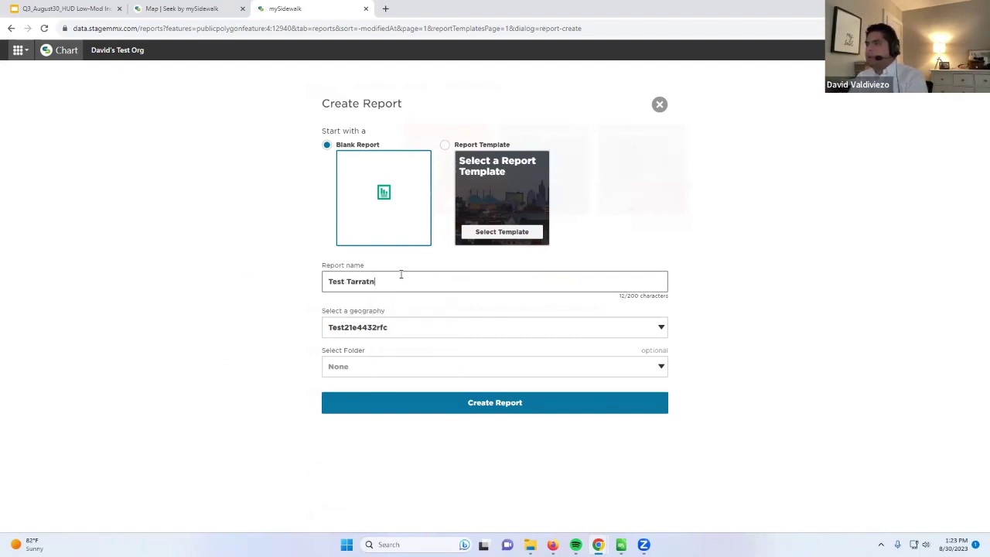
key(BackSpace)
key(BackSpace)
text(nt)
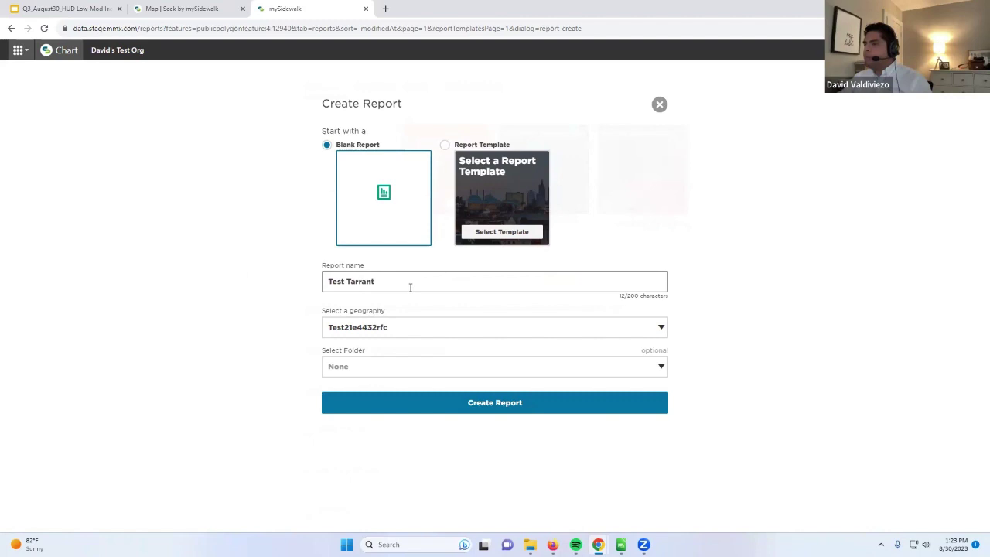
click(471, 402)
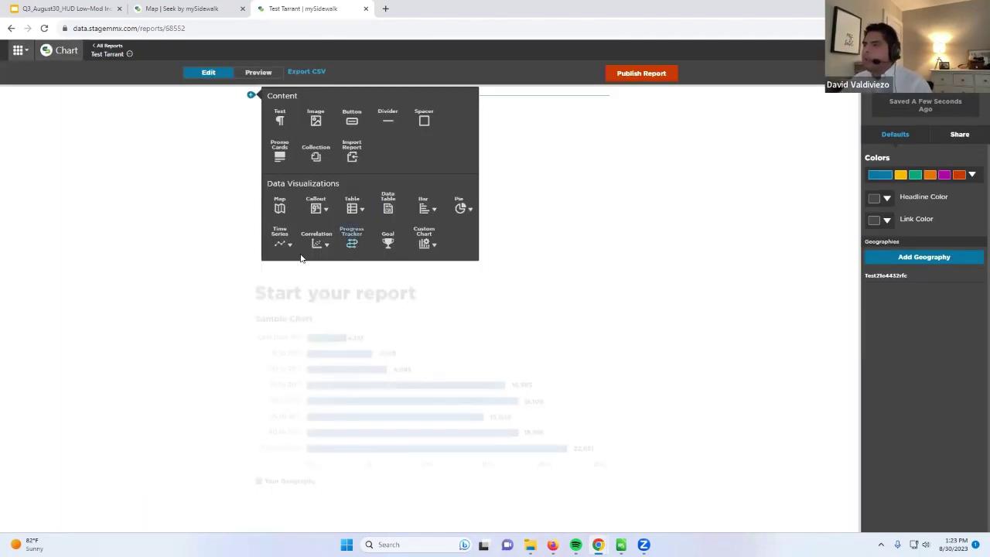
Add a Total Population callout based on mySidewalk data to the empty report
click(325, 210)
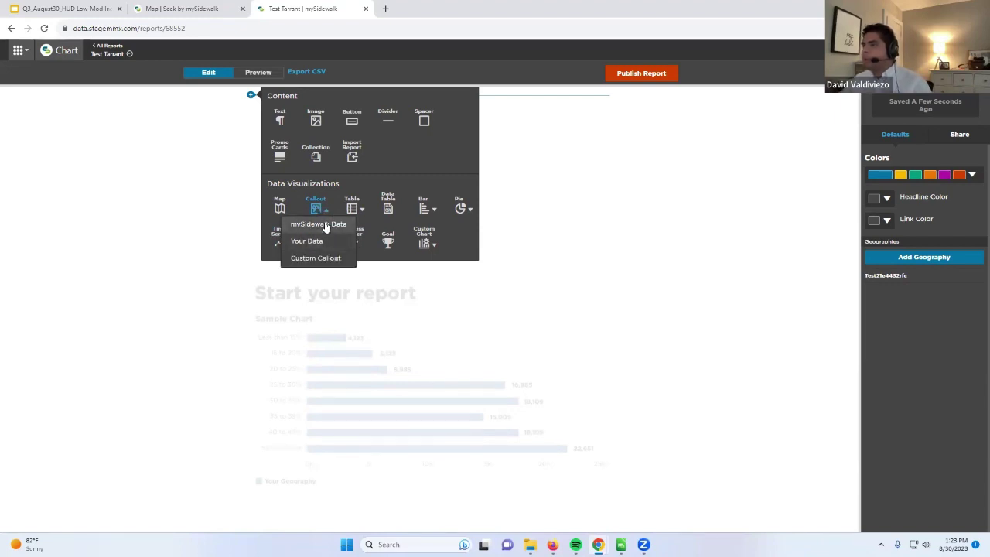
click(326, 224)
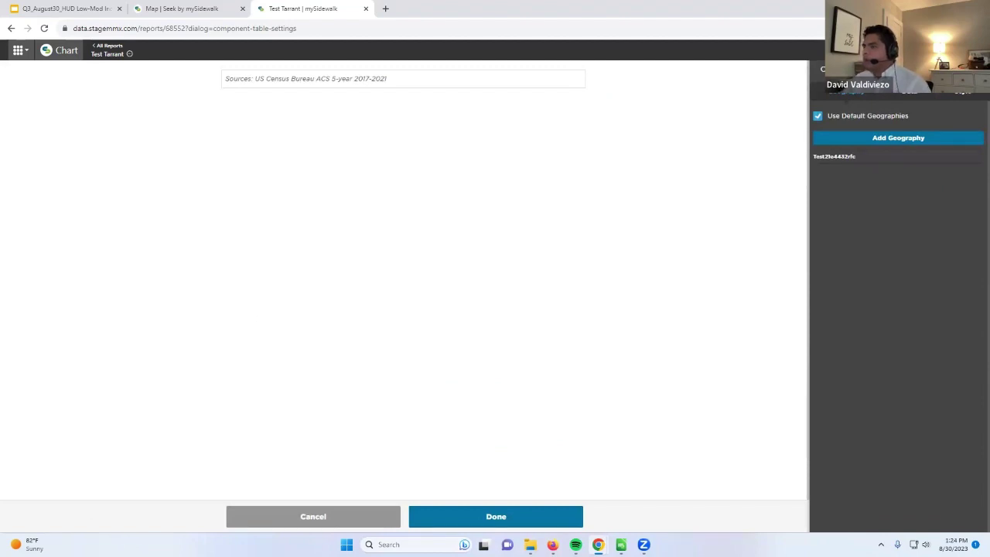
click(457, 516)
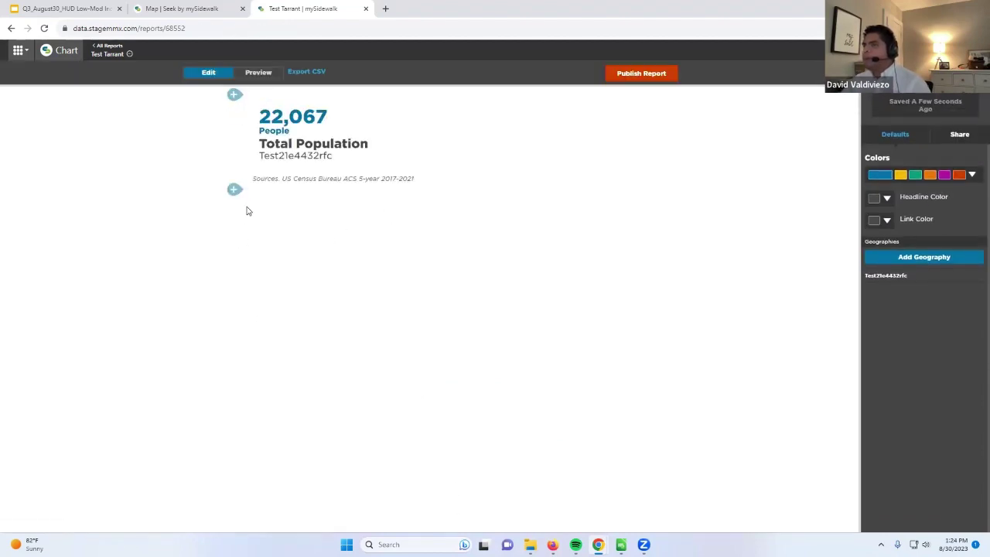
Add a map with a mySidewalk layer of Census Tracts inside Test21e4432rfc and move it above the Total Population callout
click(235, 191)
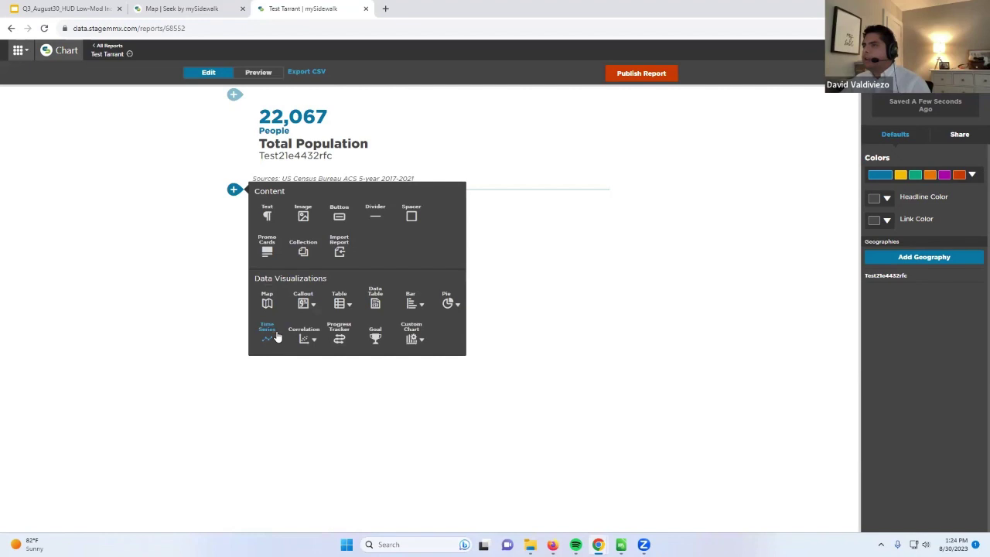
click(267, 302)
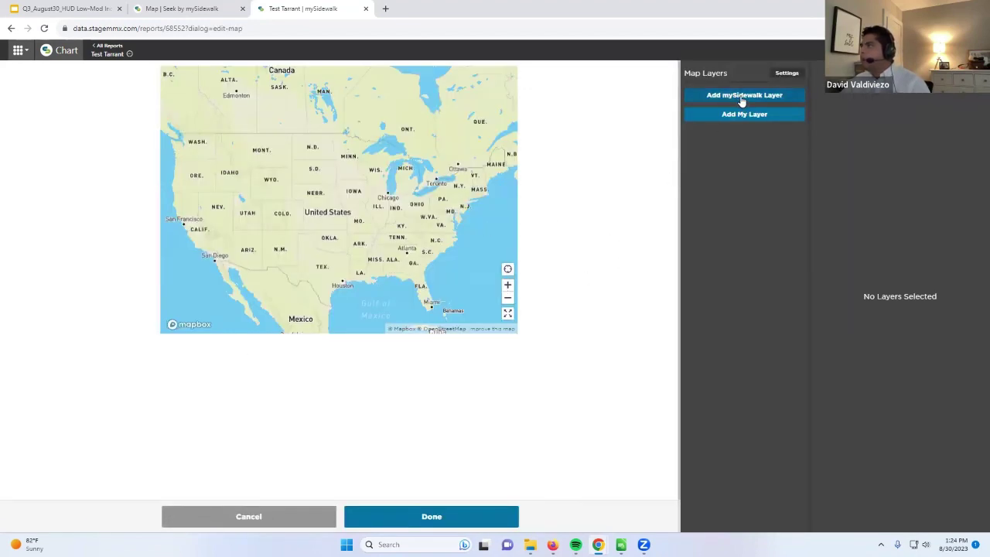
click(741, 95)
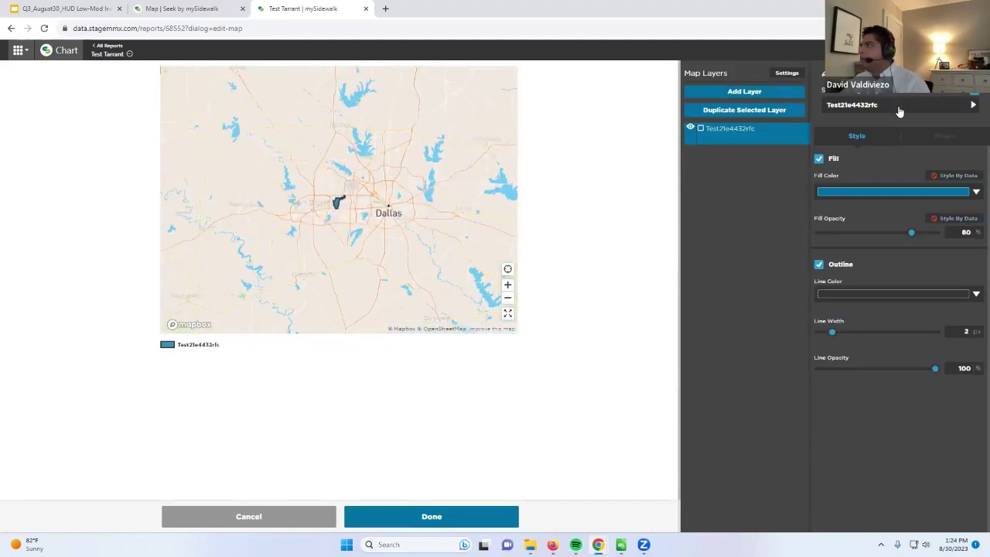
click(873, 127)
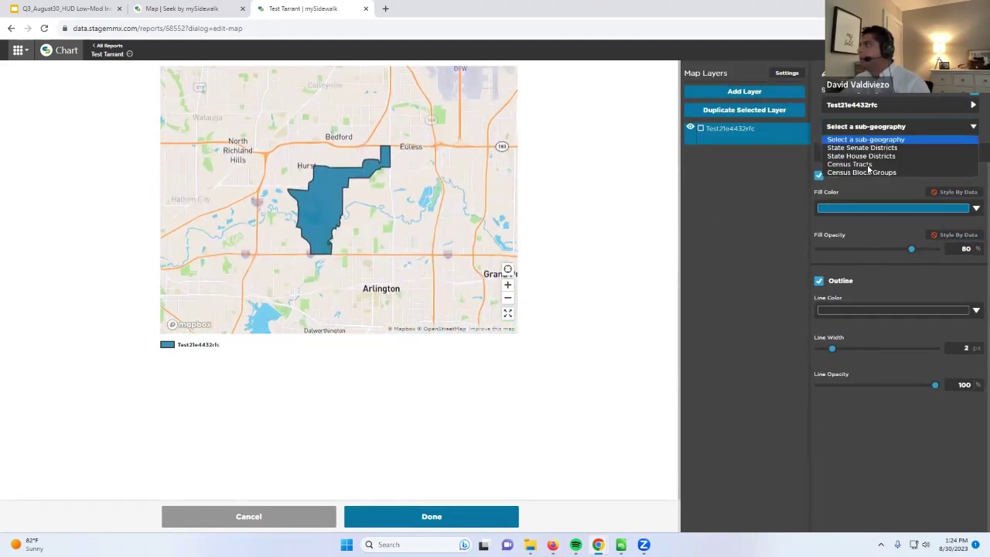
click(455, 525)
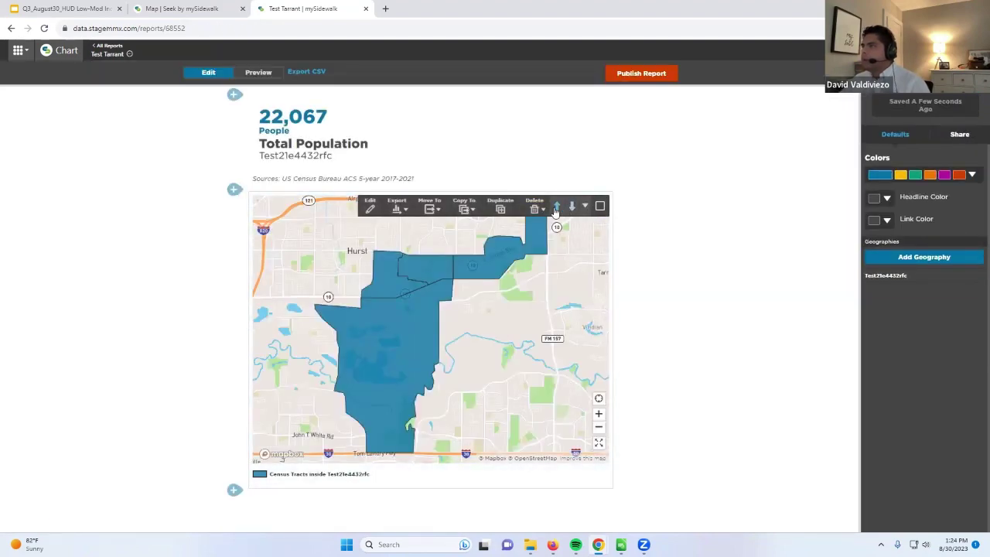
click(555, 206)
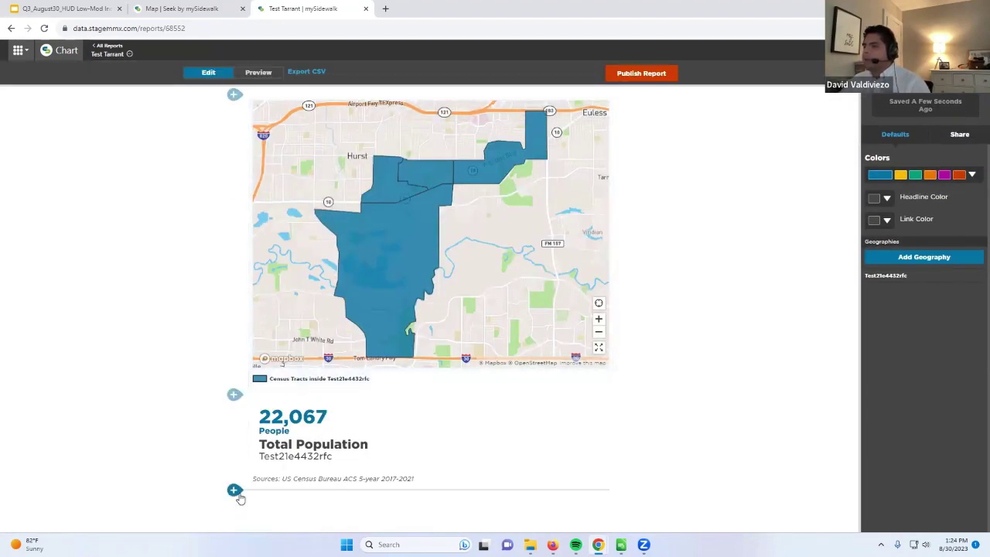
Add a mySidewalk time series of Median Property Market Value - Residential Property below the Total Population callout
click(238, 493)
click(271, 485)
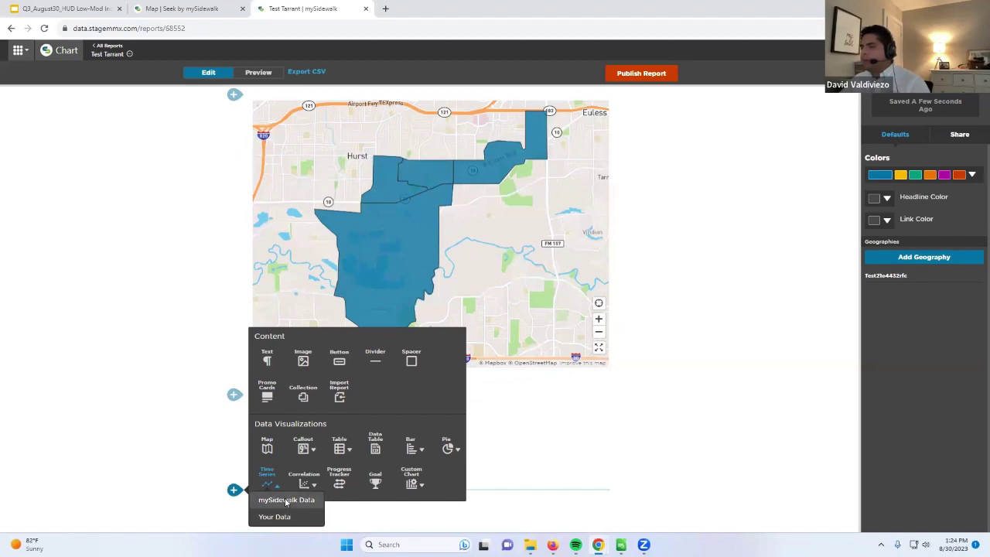
click(286, 500)
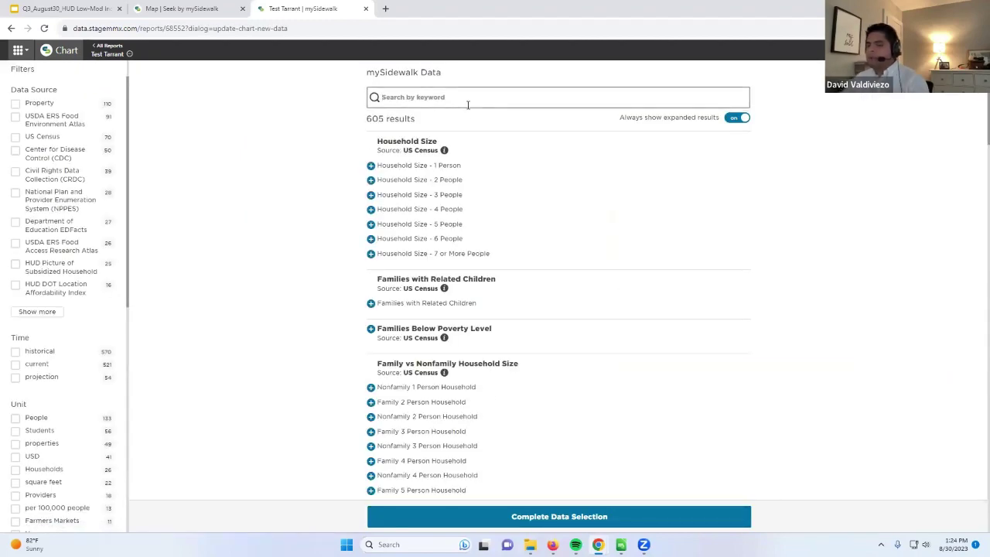
text(a)
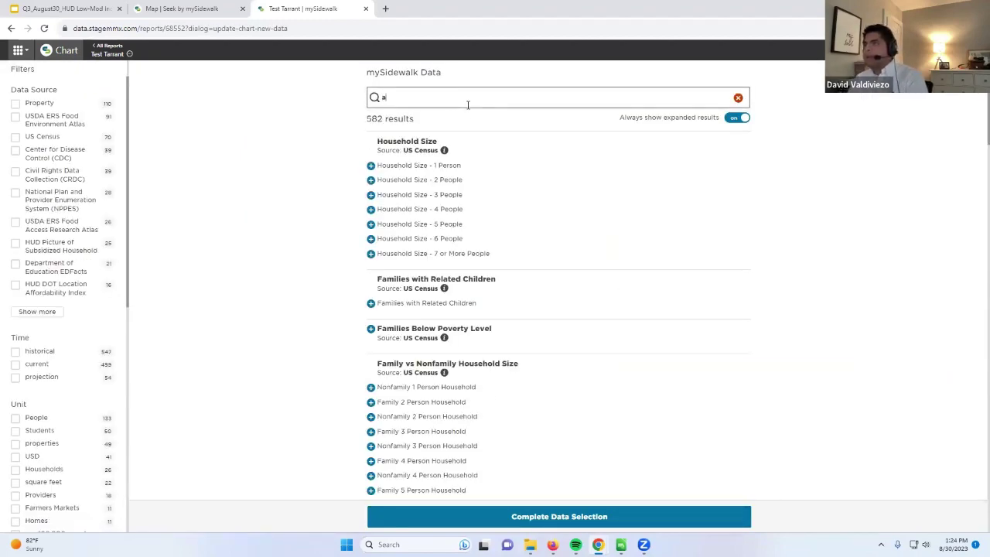
text(sse)
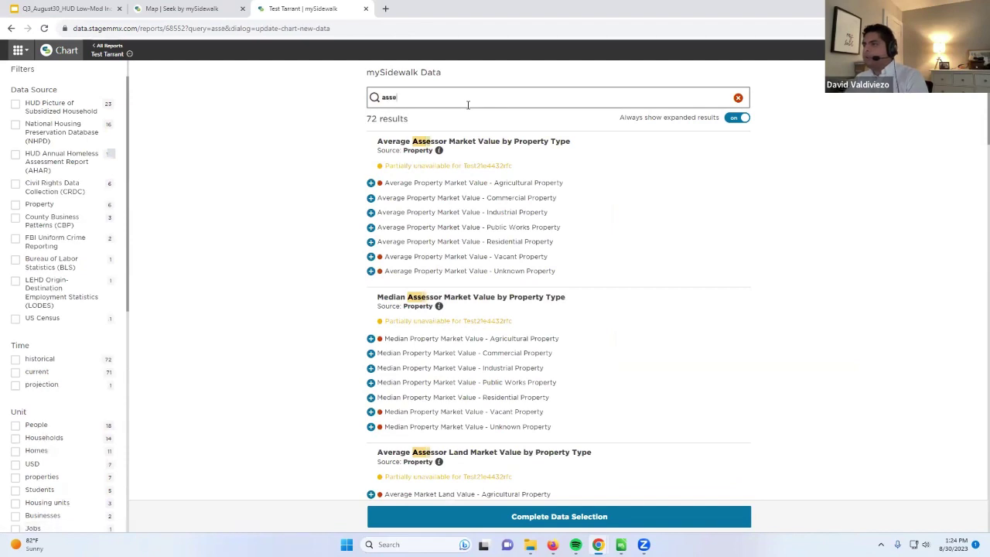
scroll(467, 298, down, 3)
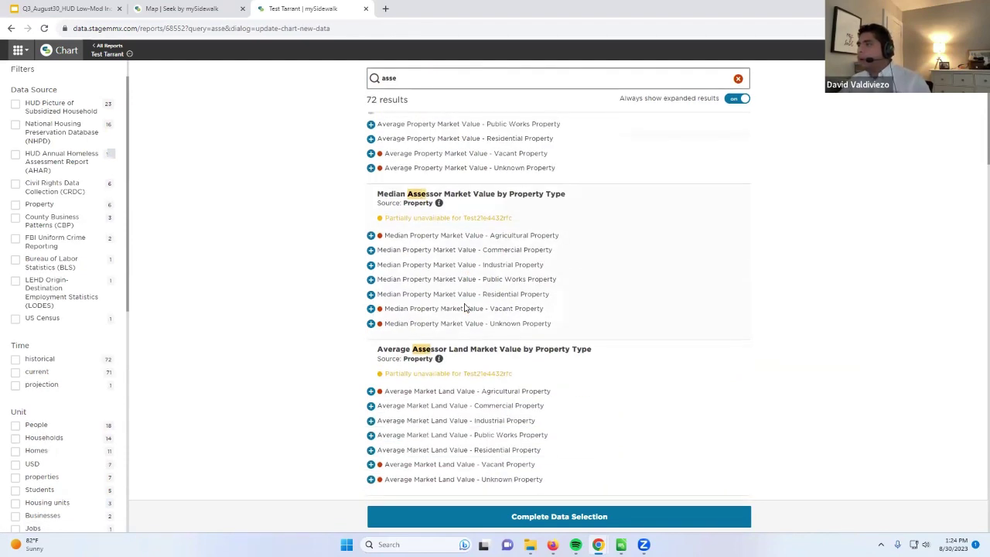
click(371, 295)
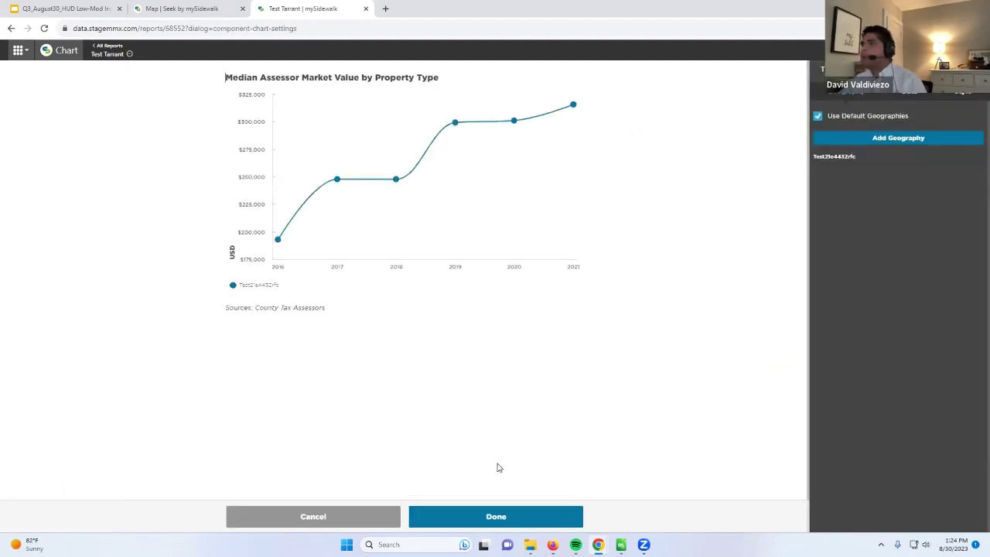
click(490, 523)
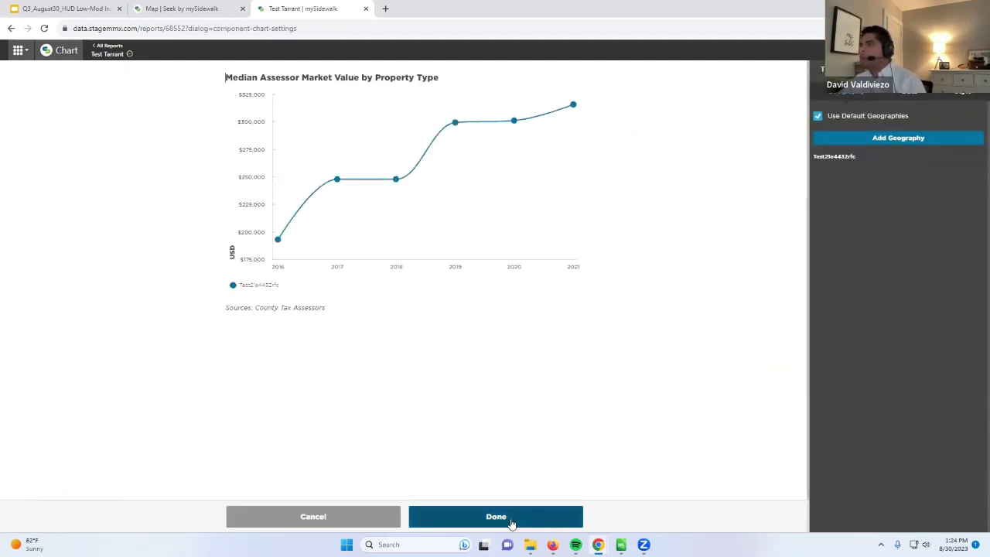
Open the Co-write prompt for the Median Assessor Market Value by Property Type chart
scroll(692, 448, down, 3)
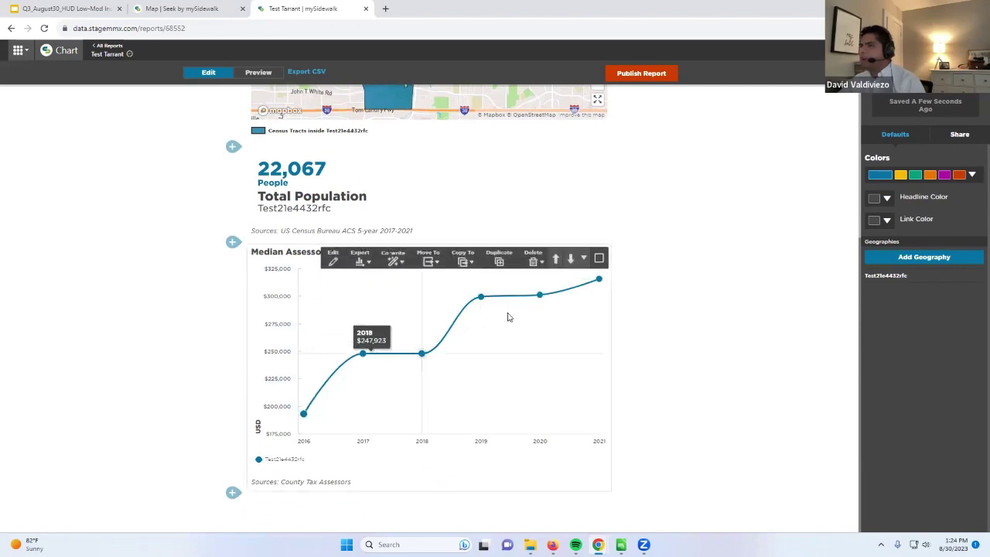
scroll(646, 373, up, 1)
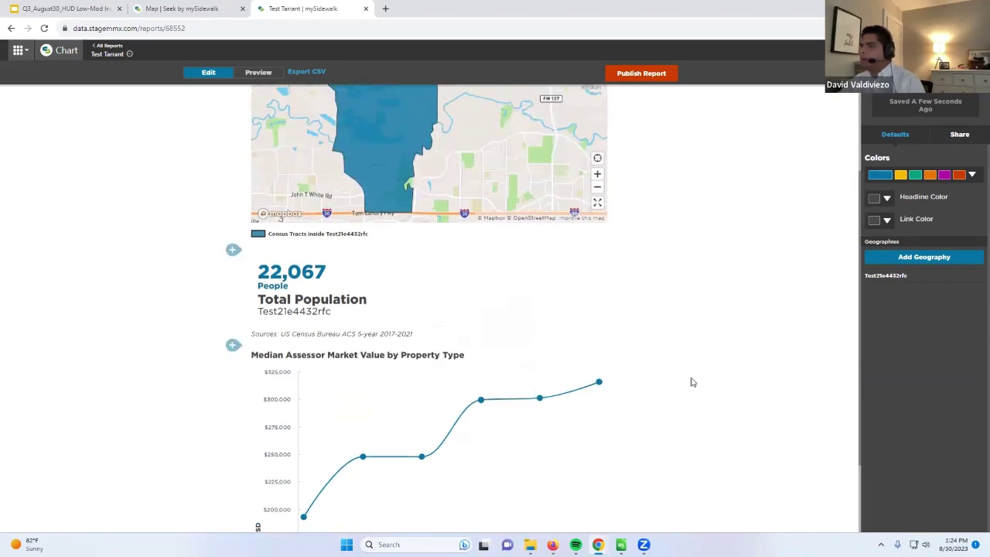
scroll(655, 404, down, 1)
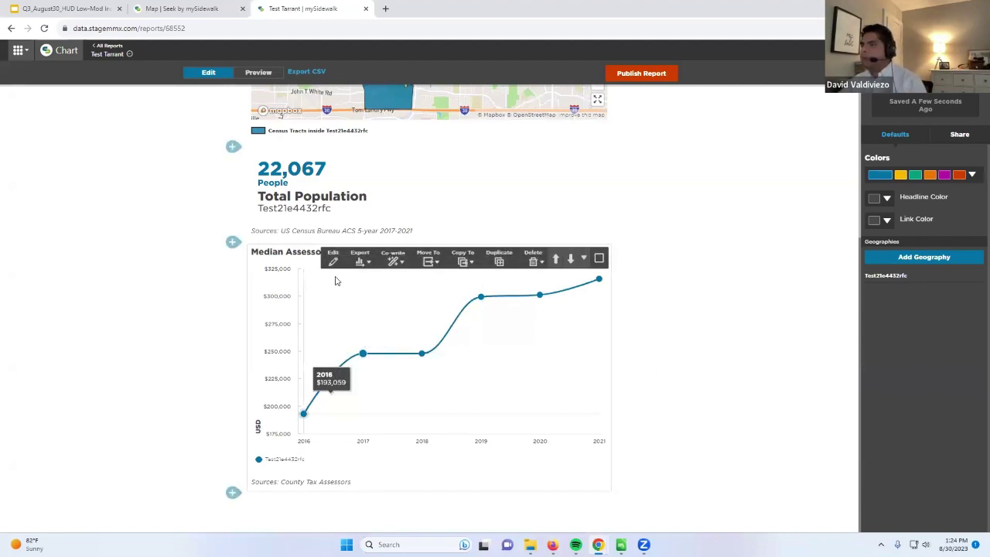
scroll(207, 438, up, 3)
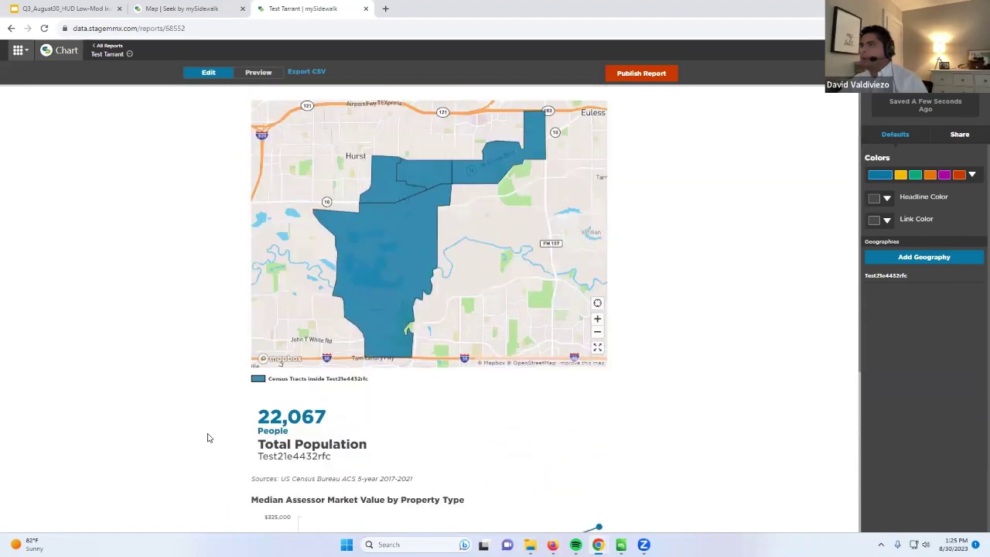
scroll(207, 438, down, 3)
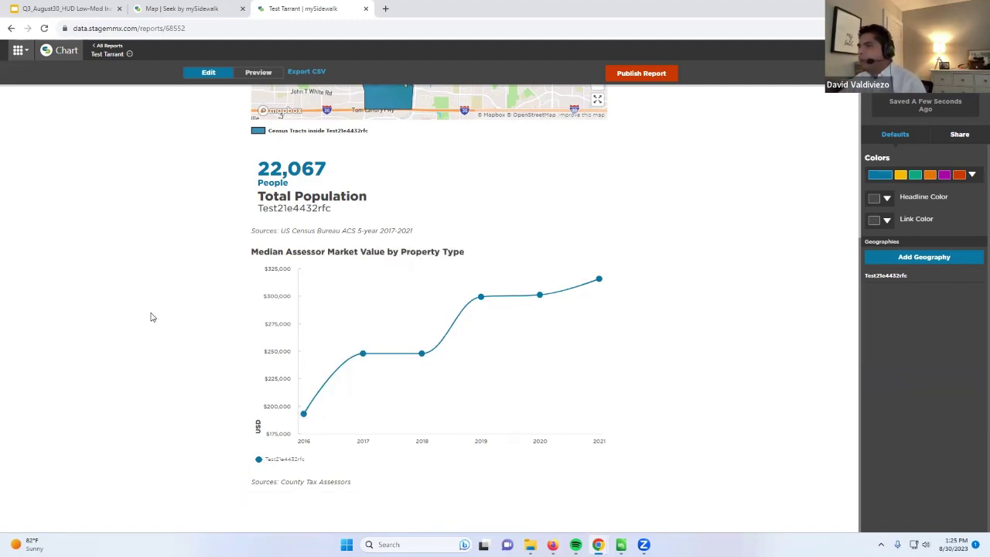
mouse_move(391, 350)
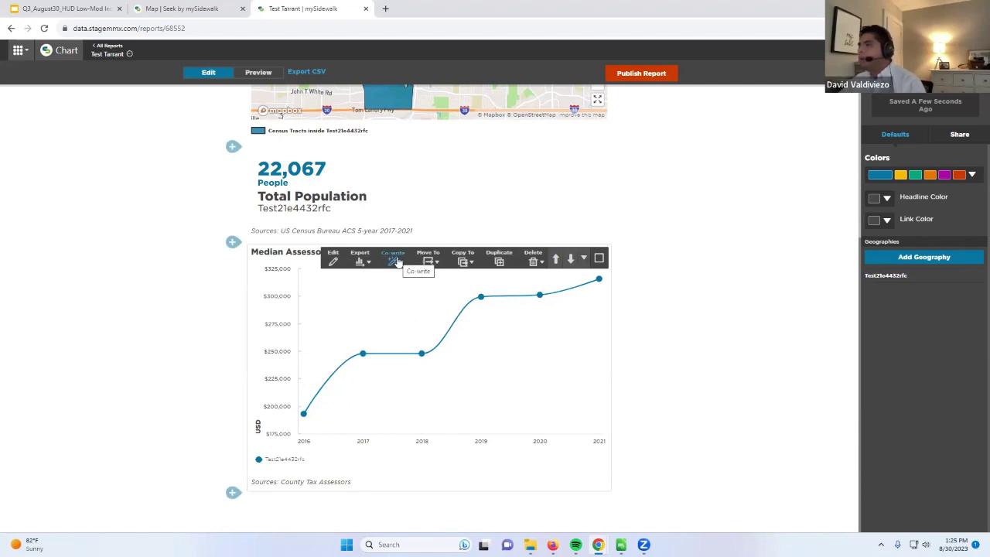
click(395, 261)
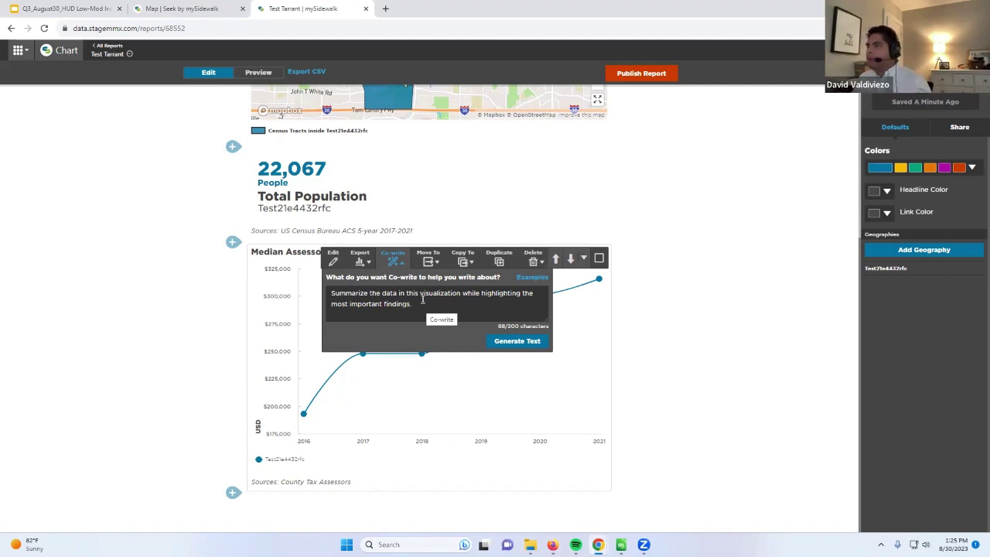
Generate Co-write text with the prompt "Summarize the impact that change in assessed value has on low and moderate income households."
drag(422, 302, 322, 293)
click(393, 257)
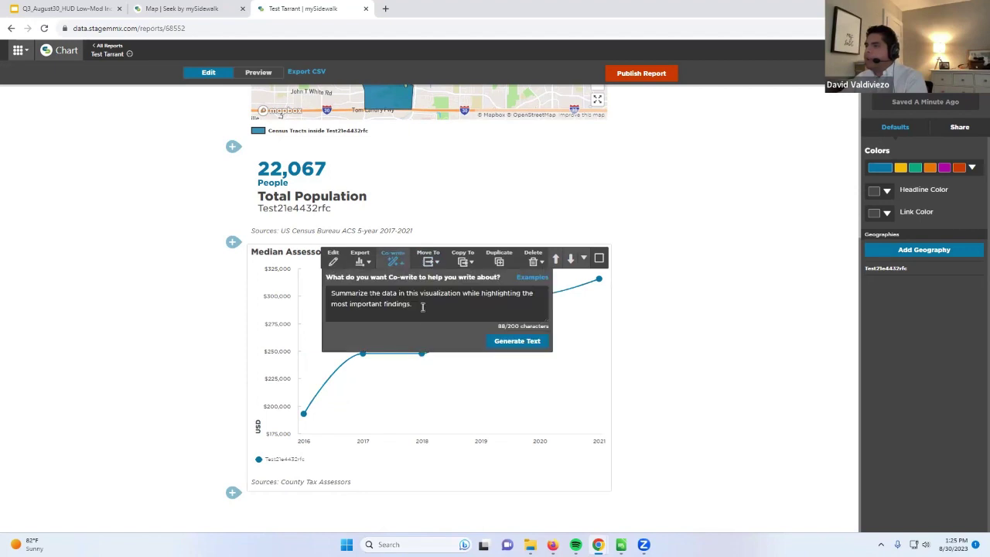
drag(404, 306, 328, 289)
text(Summariz)
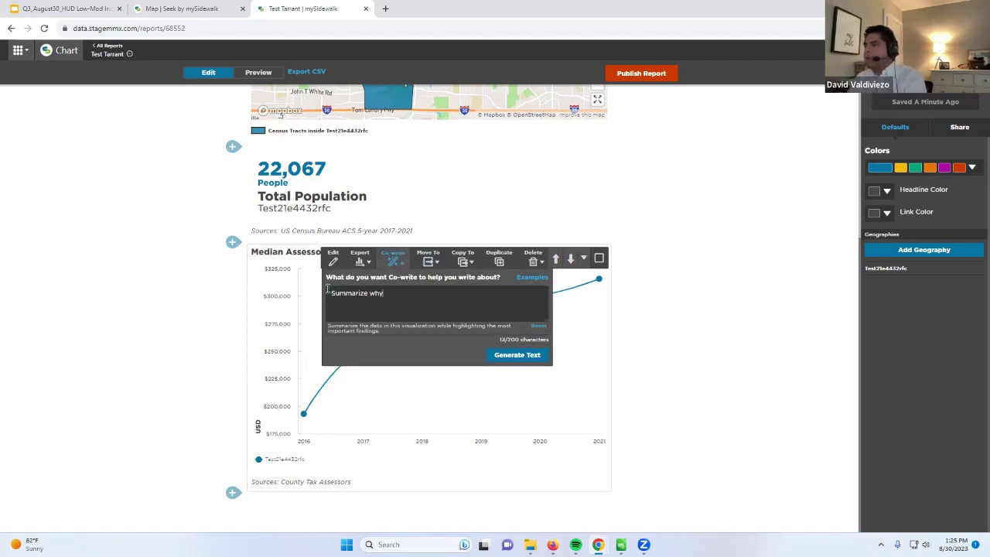
text(e w)
key(BackSpace)
text(the impact that)
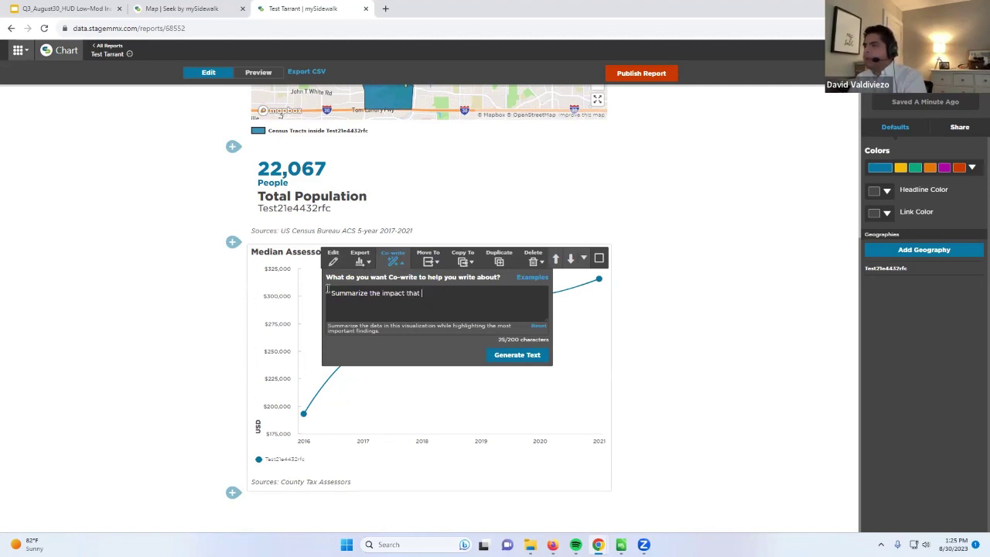
text( as)
key(BackSpace)
key(BackSpace)
text(change in assessed)
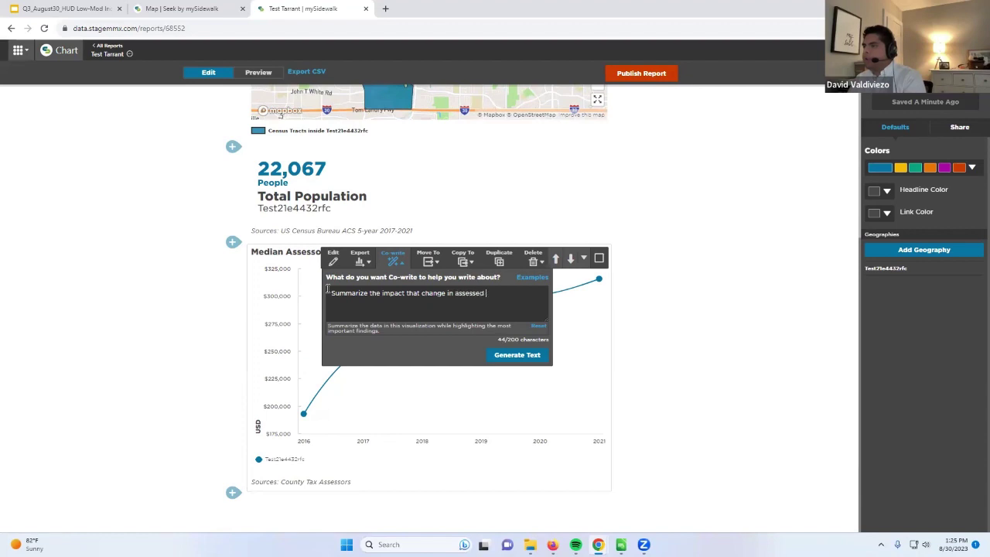
text( value has on lo)
text(w and moder)
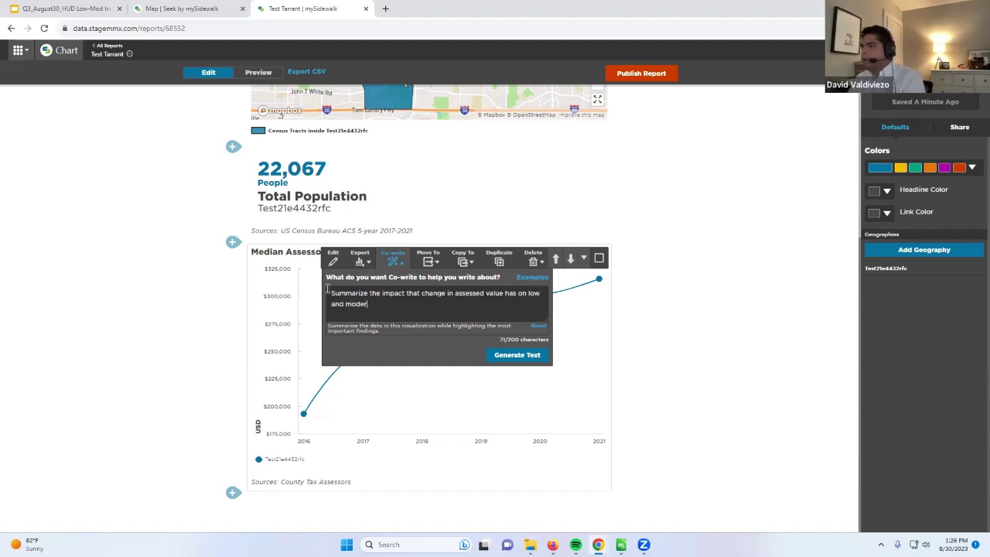
text(ate income house)
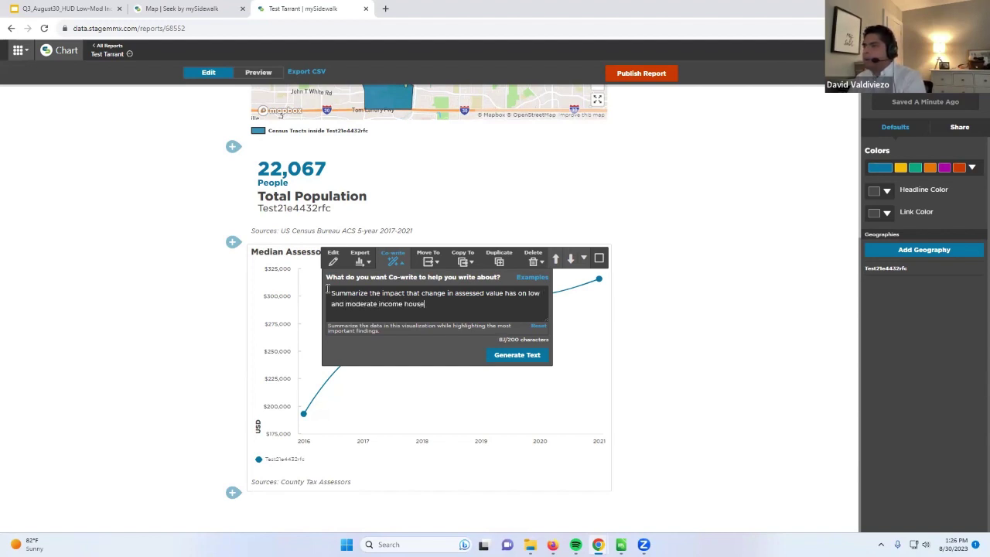
text(holds.)
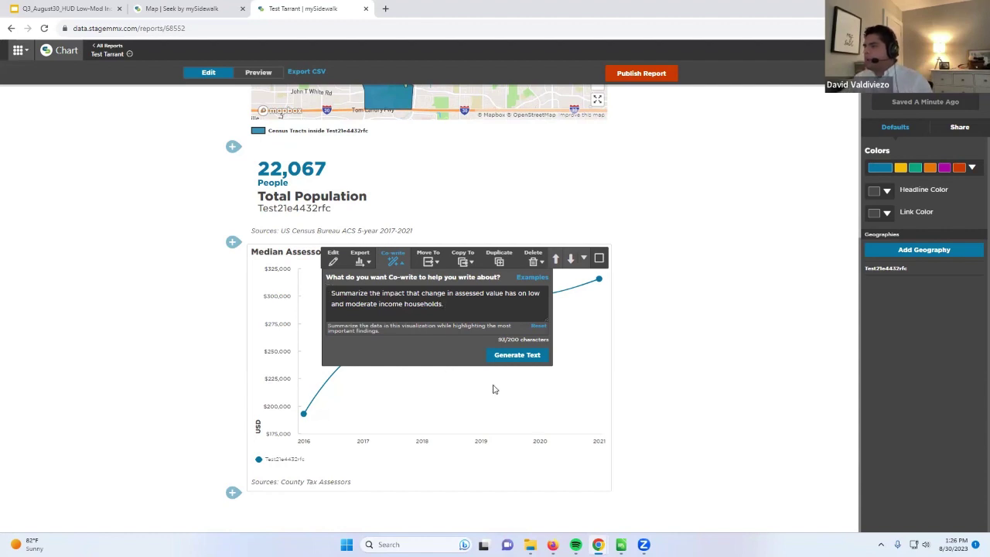
click(516, 354)
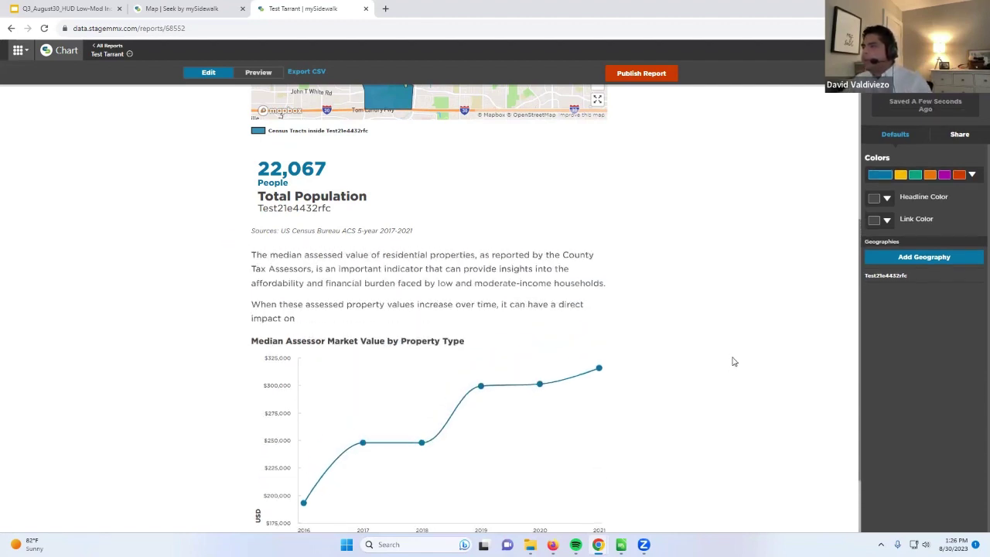
Read the generated Co-write text and compare its property value figures with the time series chart
scroll(768, 351, down, 1)
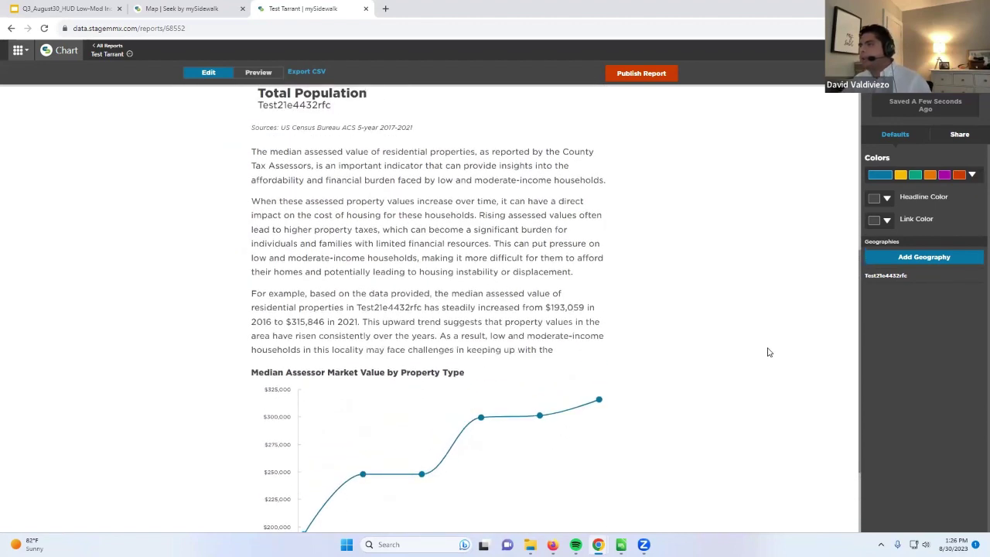
scroll(769, 353, down, 1)
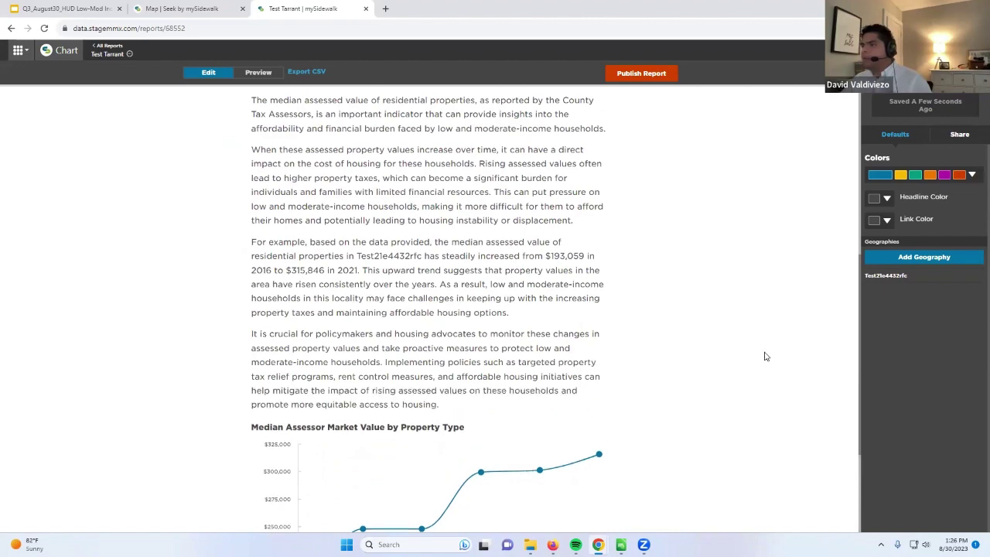
scroll(766, 356, down, 2)
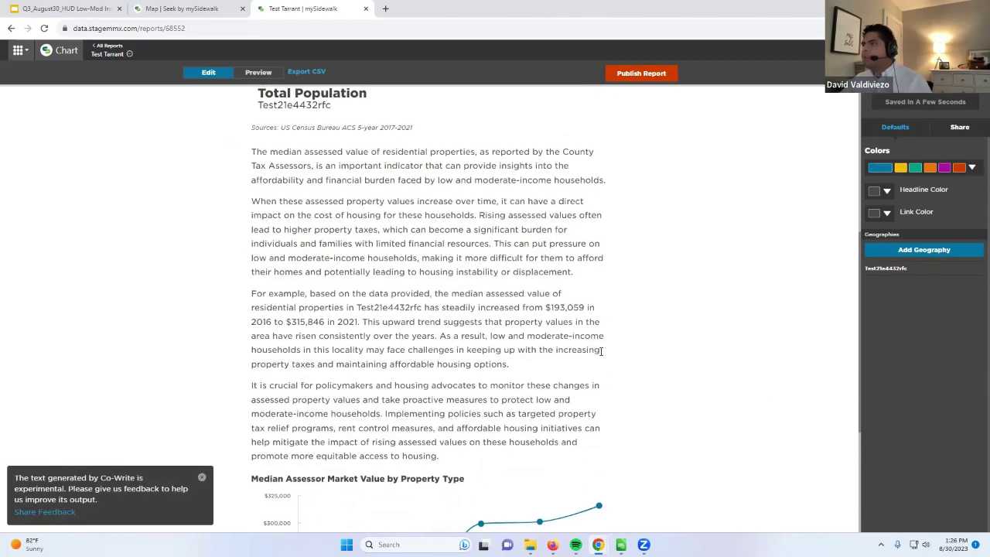
scroll(601, 351, down, 2)
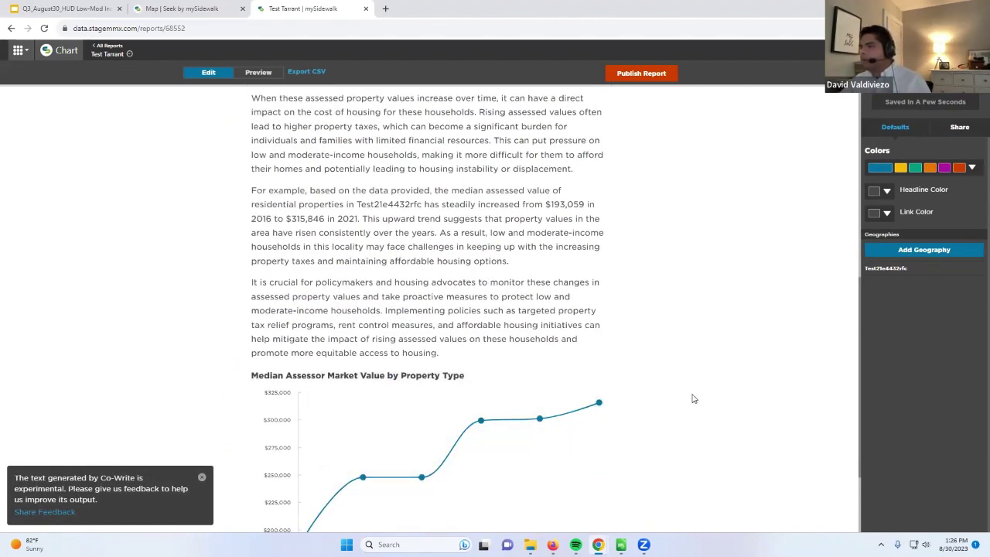
scroll(805, 384, up, 1)
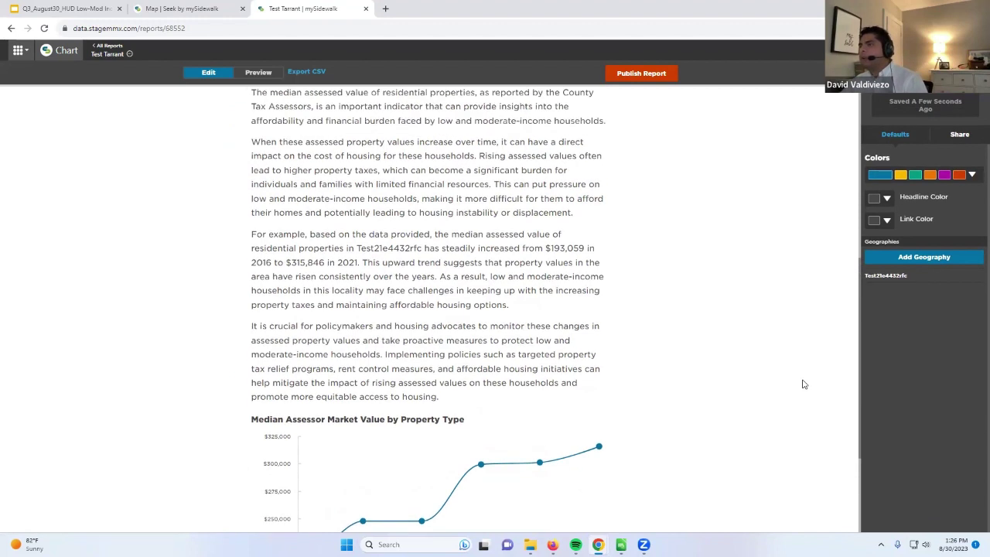
scroll(735, 387, up, 1)
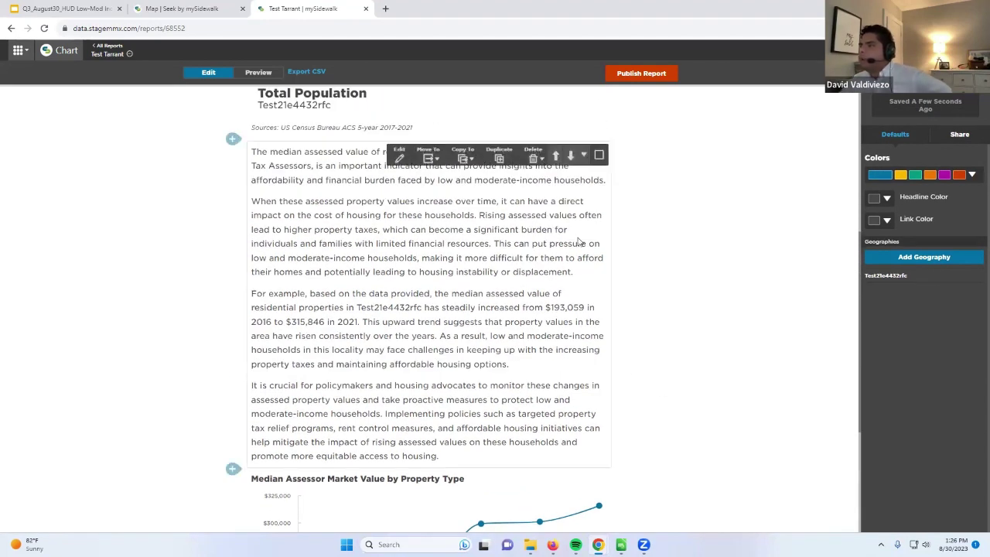
drag(474, 230, 566, 243)
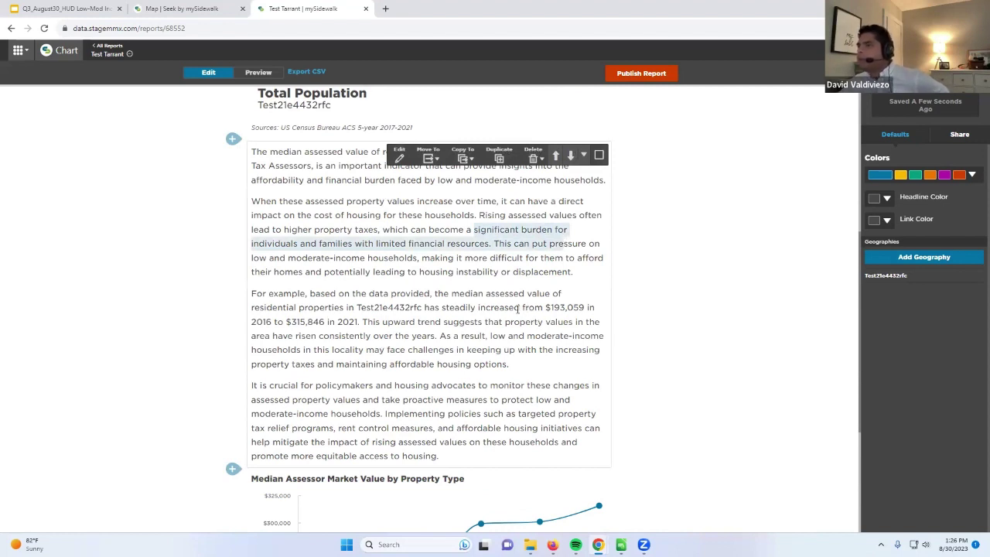
click(562, 308)
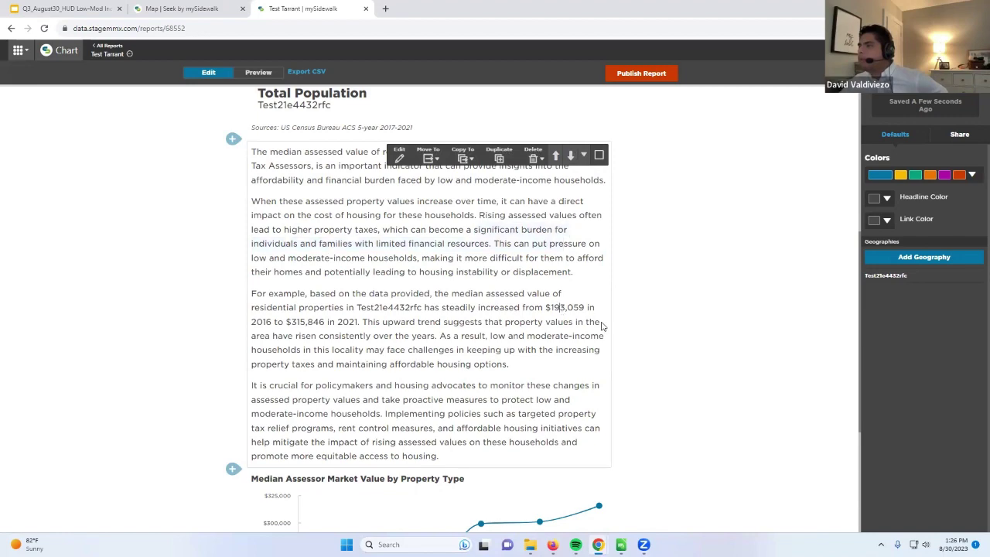
scroll(661, 336, down, 3)
scroll(659, 339, up, 1)
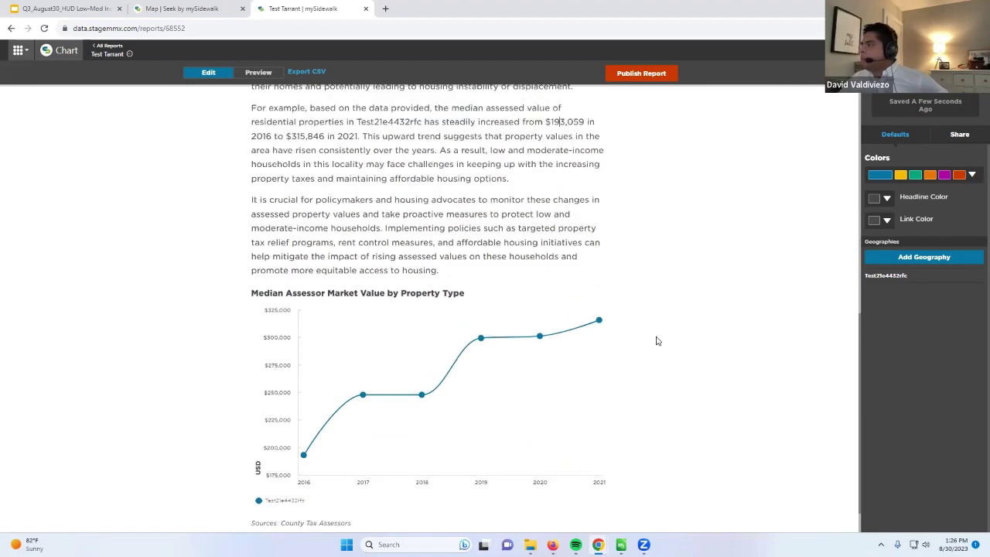
scroll(656, 340, down, 1)
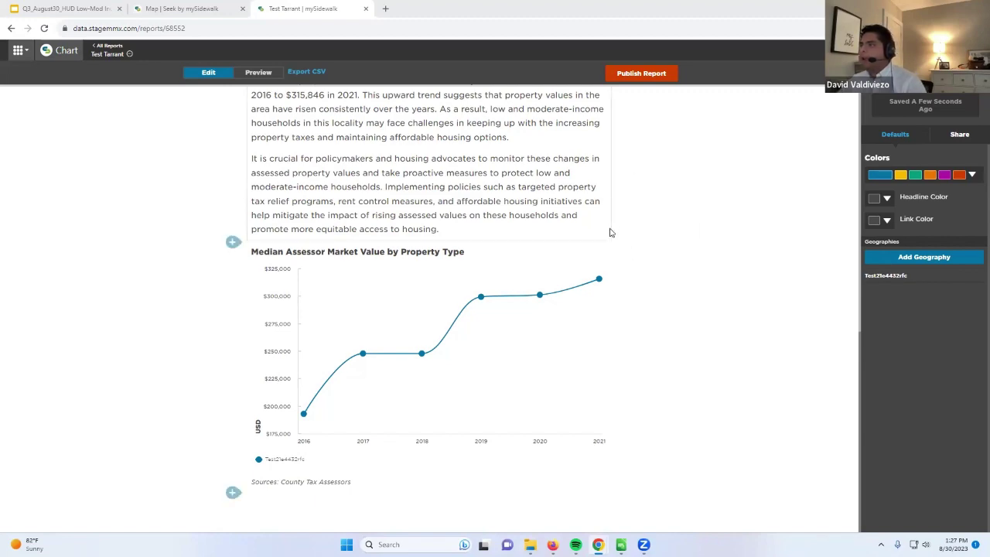
scroll(610, 232, up, 3)
scroll(681, 261, up, 3)
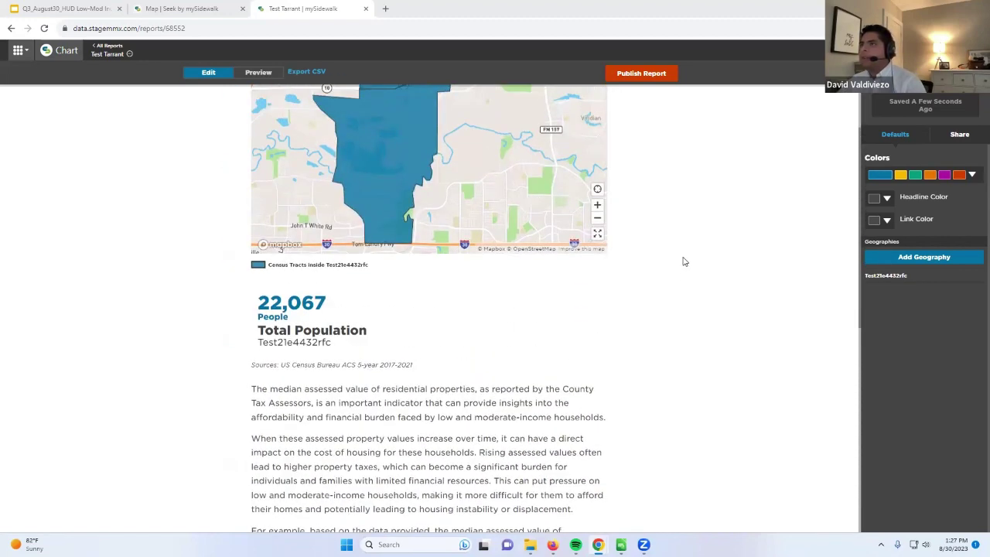
scroll(677, 264, down, 6)
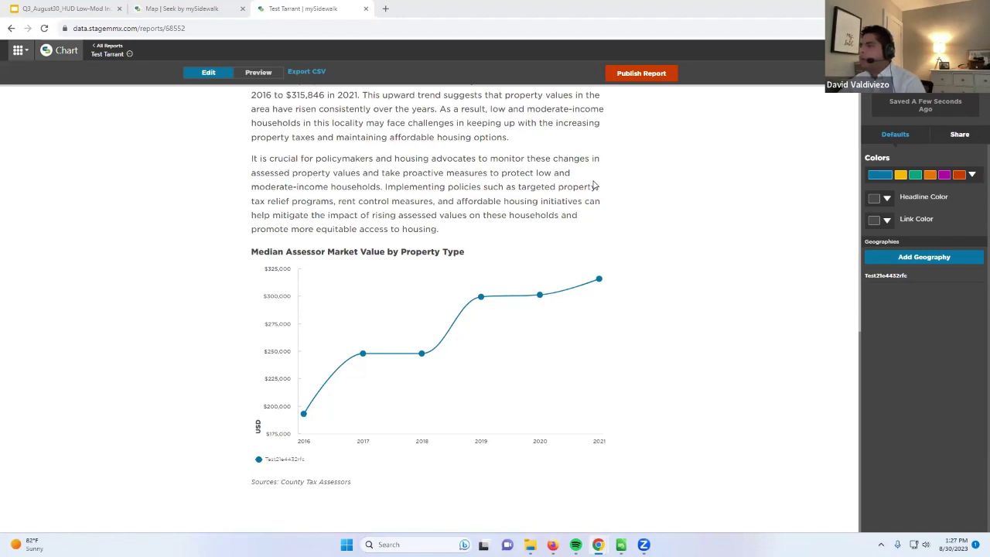
click(232, 493)
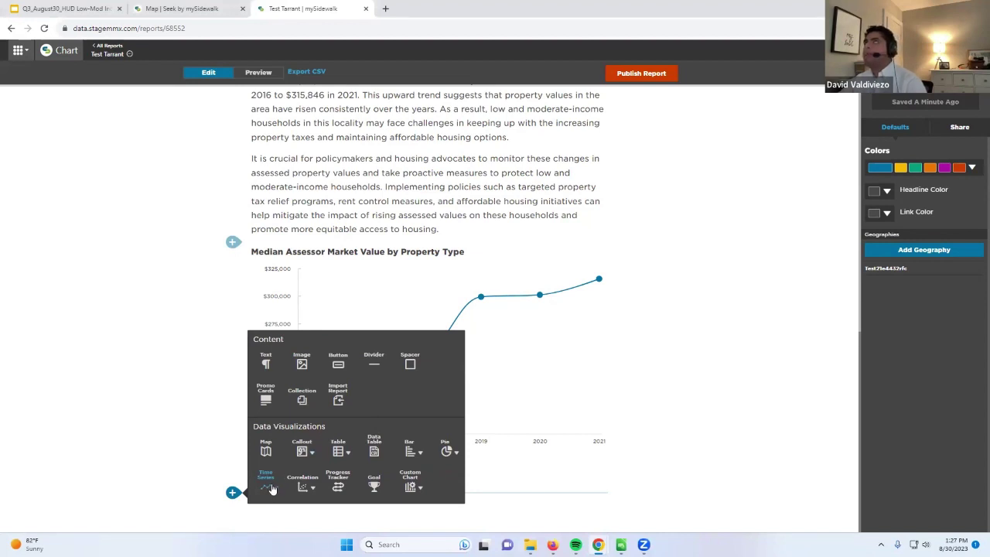
click(184, 399)
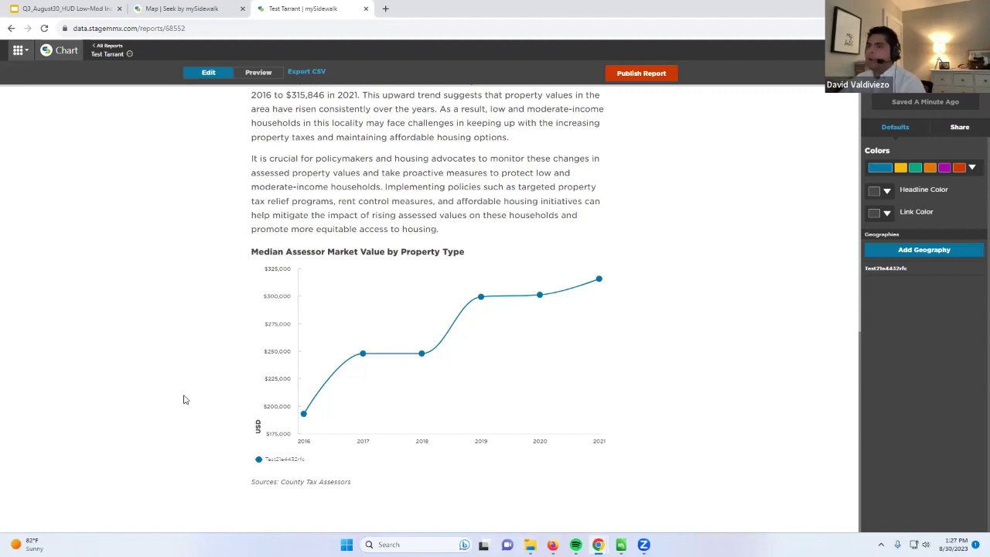
Insert a mySidewalk data callout below the Median Assessor Market Value by Property Type chart and filter its replacement indicators to the Property source
click(233, 493)
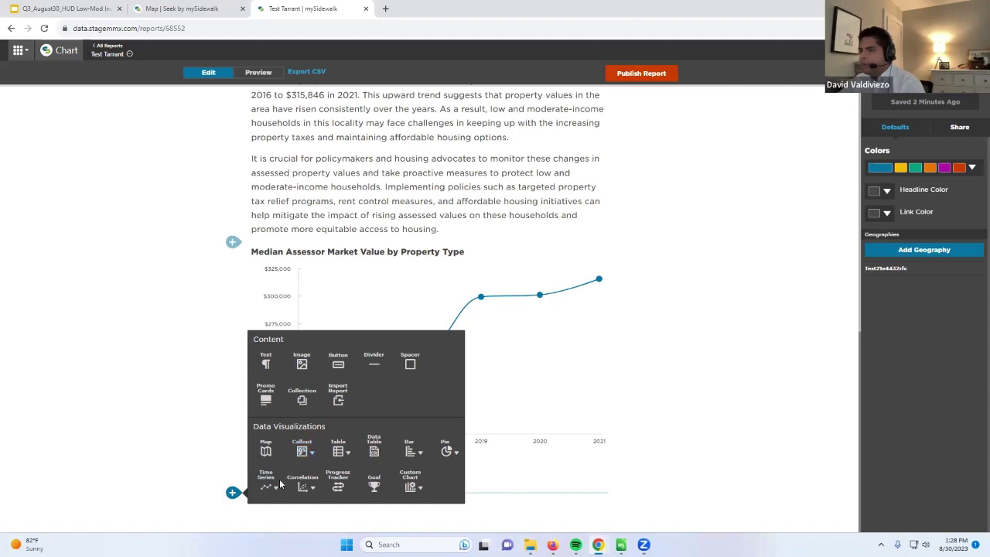
click(313, 453)
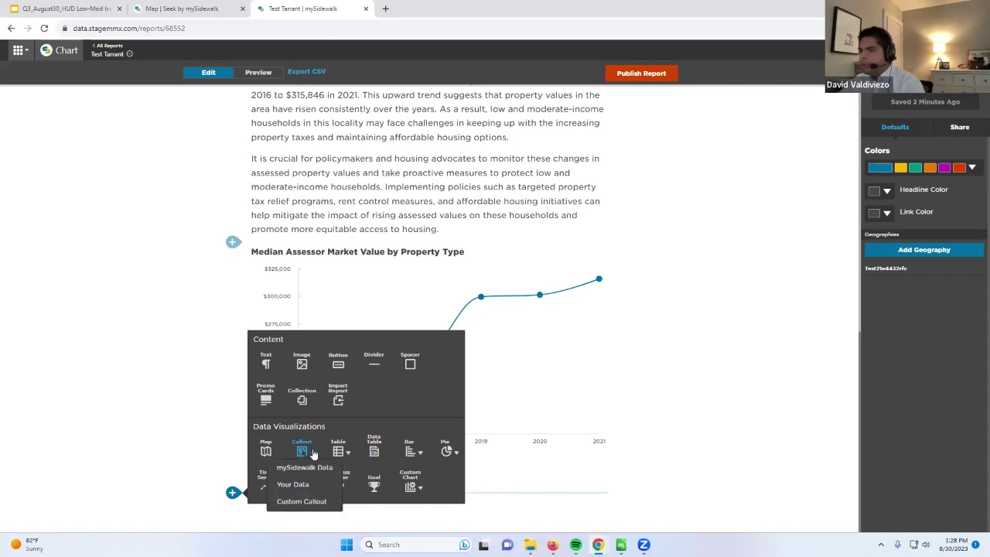
click(308, 469)
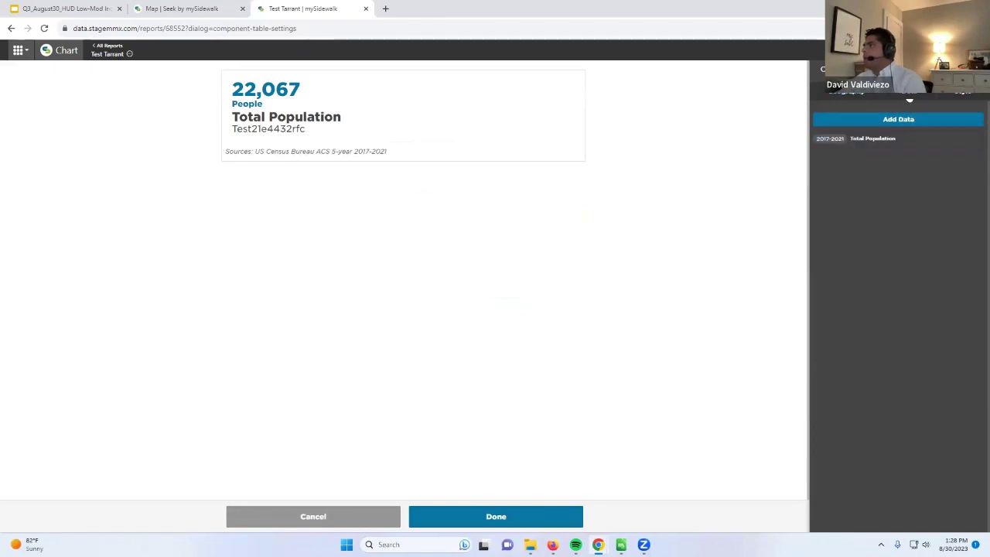
click(968, 140)
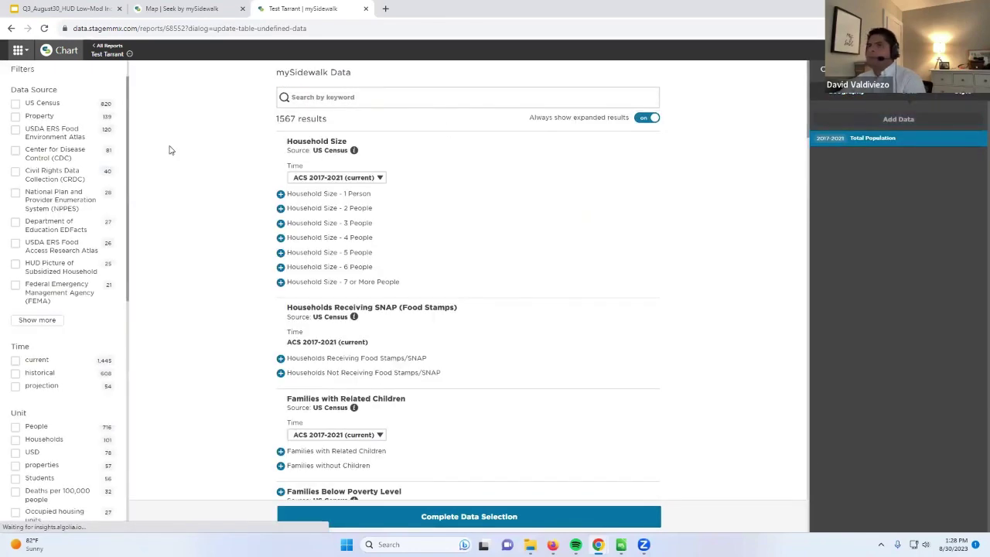
click(34, 118)
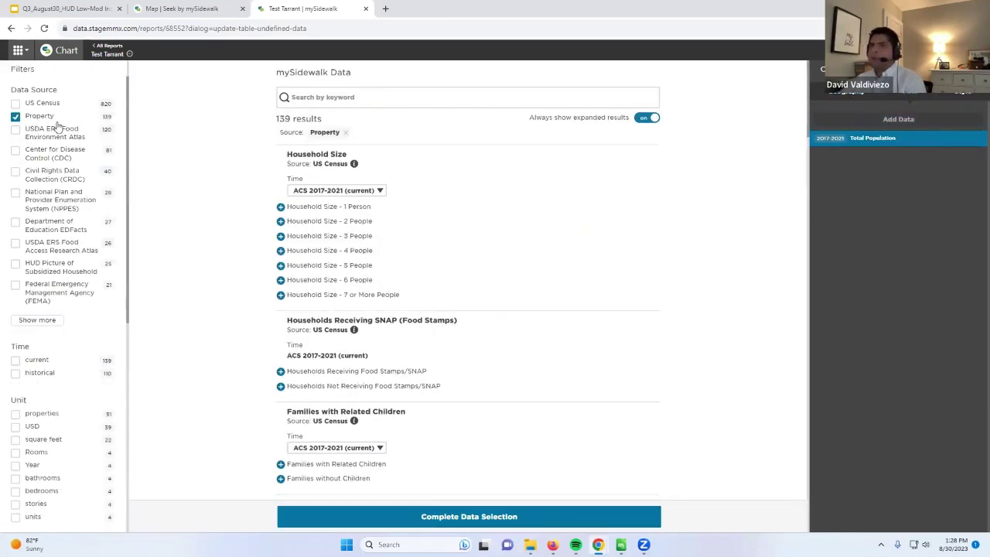
Try searching the Property indicators for "mode" and "avm", clearing each search term
click(322, 97)
text(mode)
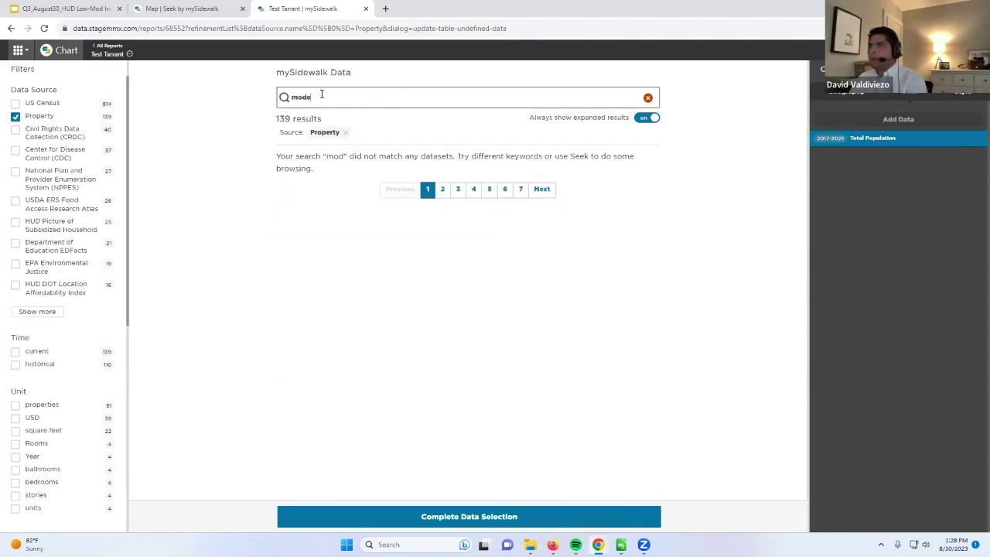
key(BackSpace)
key(BackSpace)
key(BackSpace)
key(BackSpace)
text(avm)
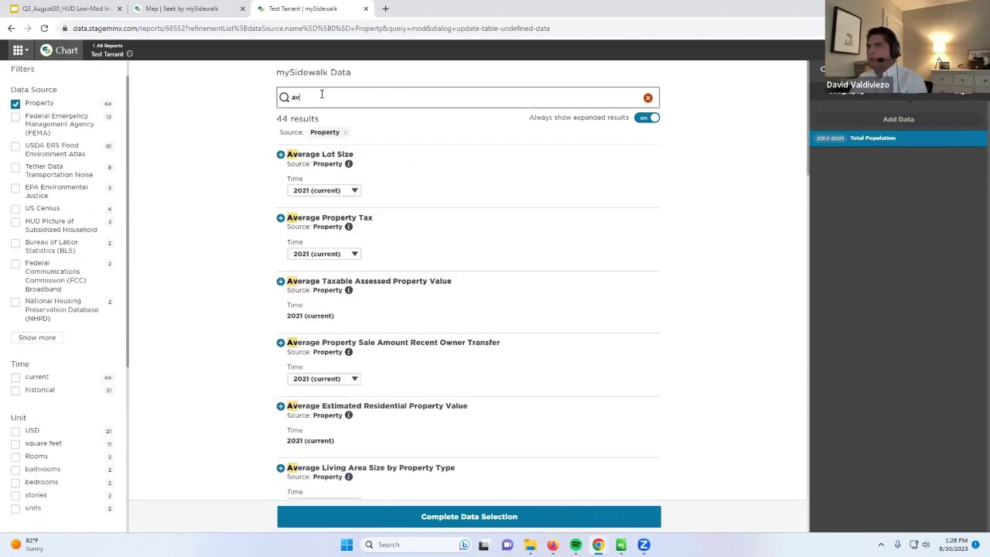
key(BackSpace)
key(BackSpace)
key(BackSpace)
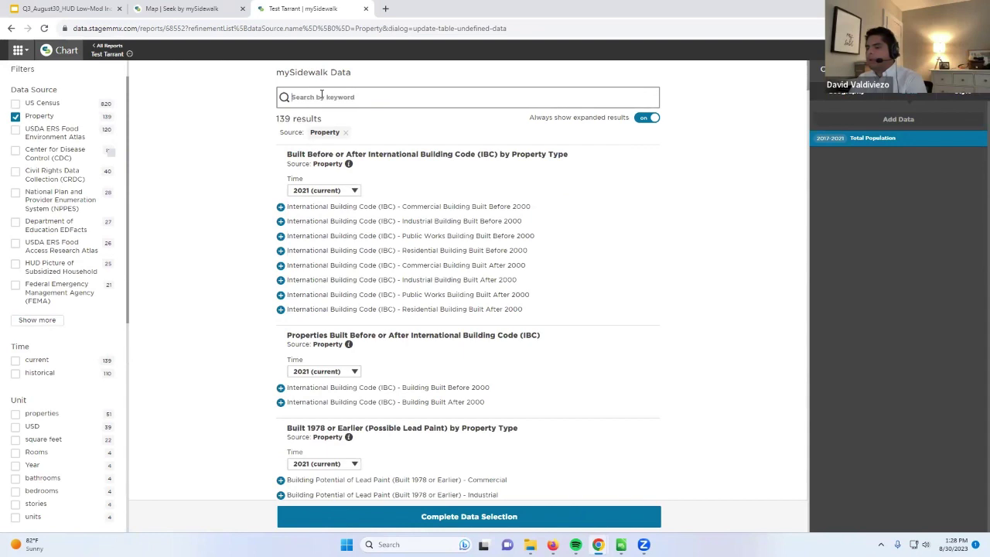
Search the Property indicators for "value" and look through the market, assessed and estimated value datasets
text(value)
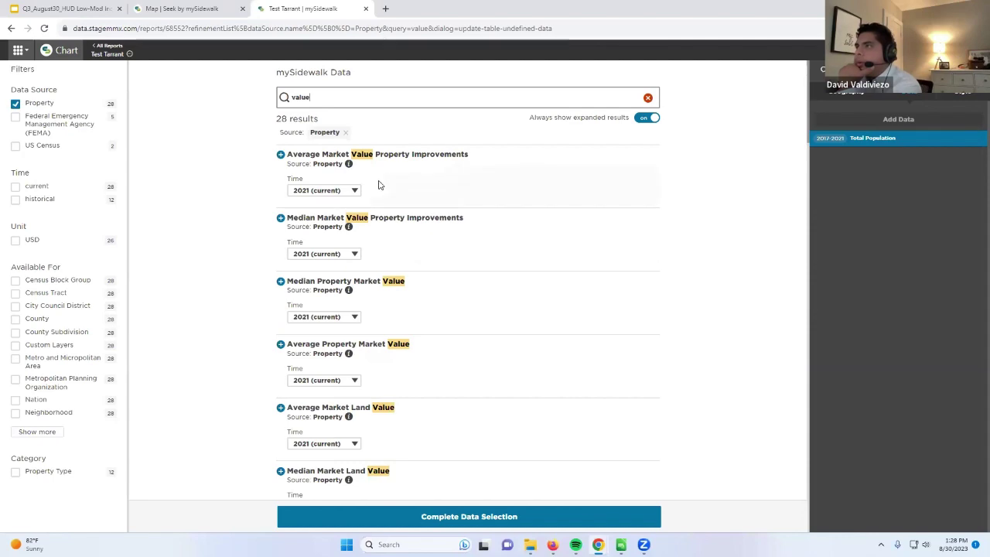
scroll(356, 223, down, 10)
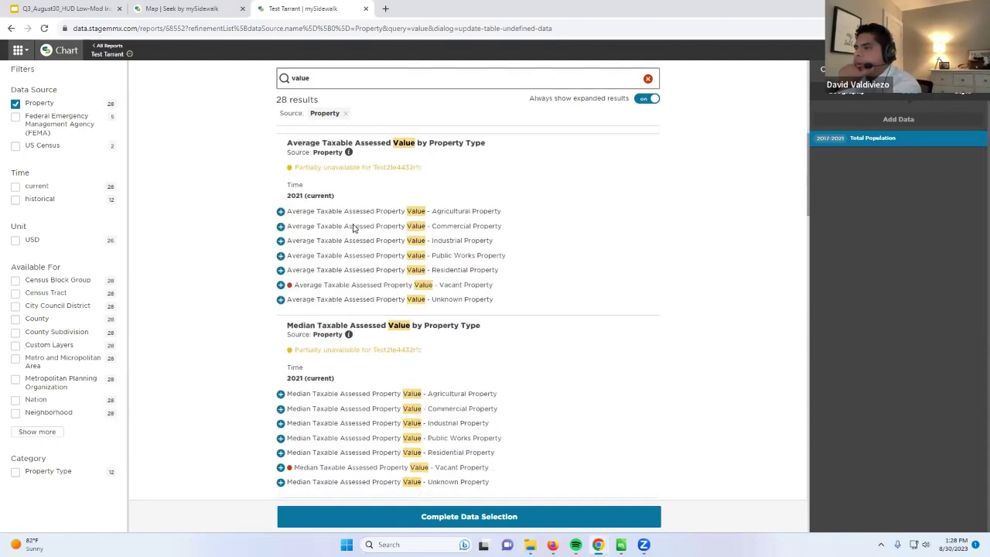
scroll(352, 227, down, 15)
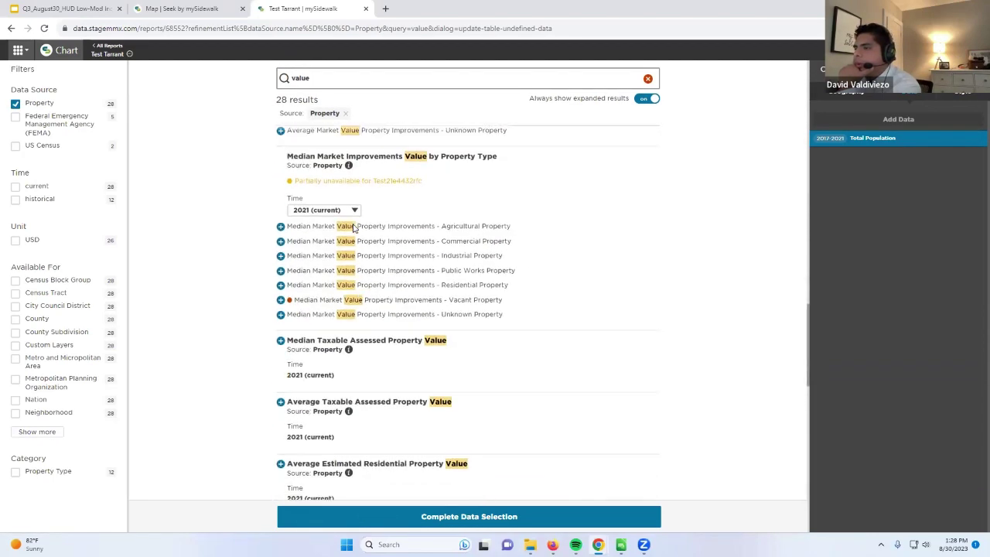
scroll(541, 376, down, 8)
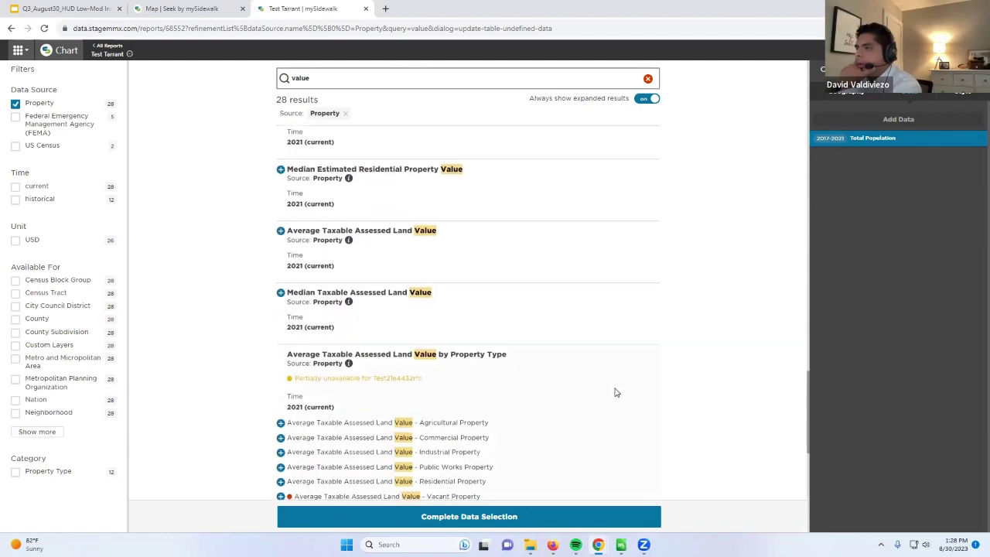
scroll(659, 433, up, 20)
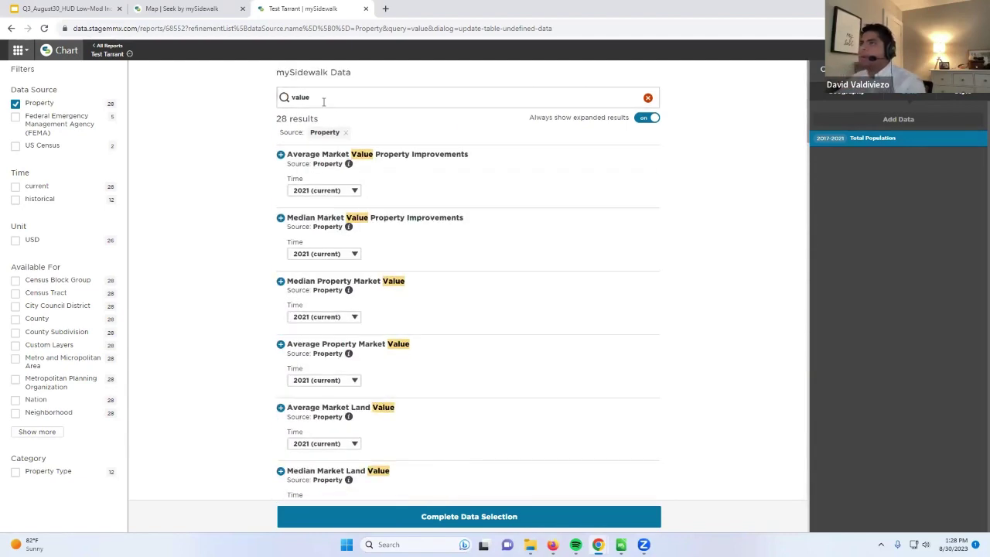
Search for "sales" and set the callout's data to Average Property Sale Amount Recent Owner Transfer - Residential Property
double_click(323, 98)
text(sales)
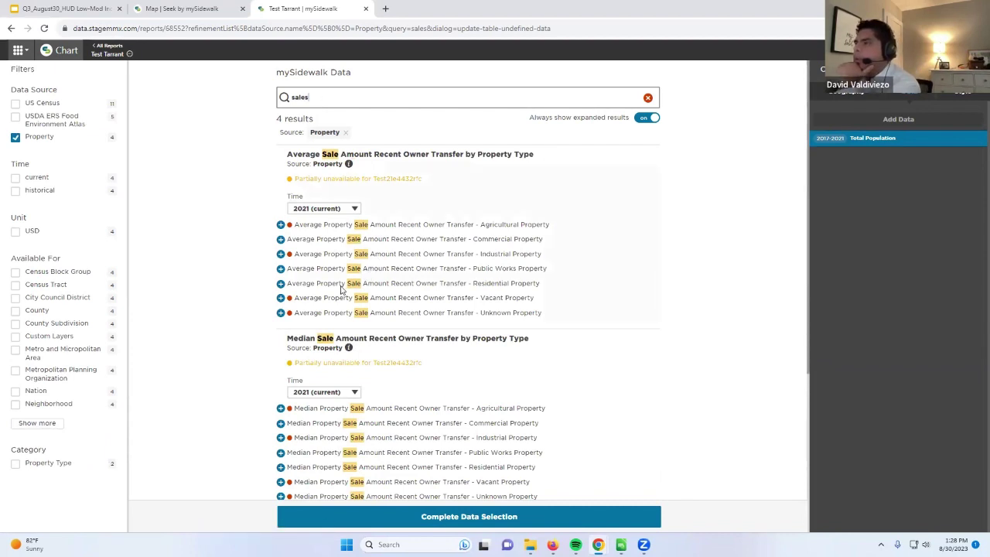
click(280, 285)
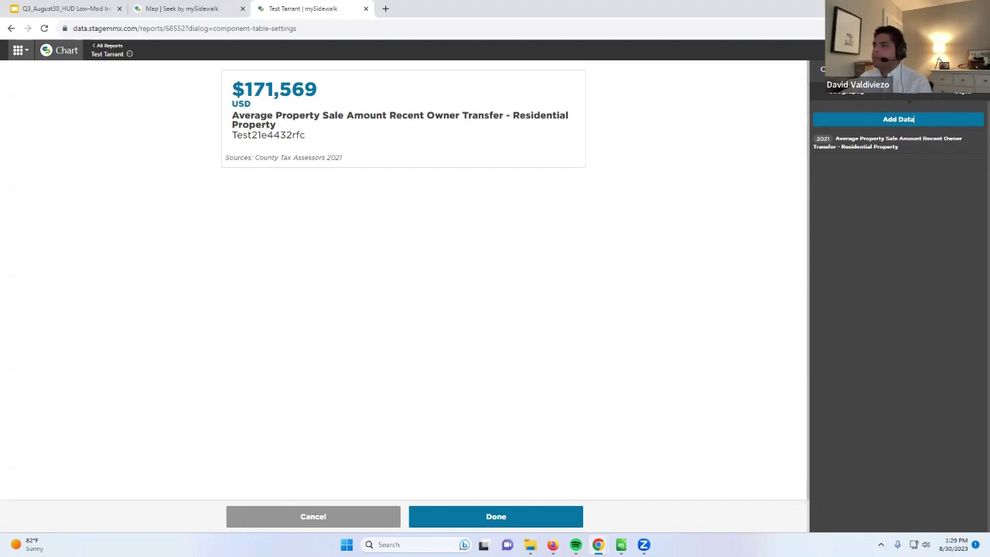
click(514, 518)
scroll(713, 328, down, 1)
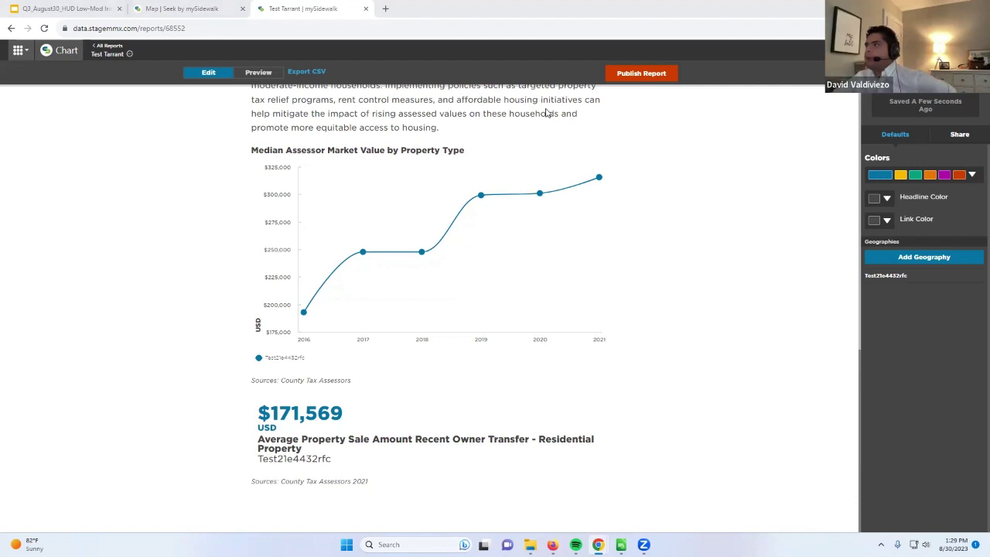
Switch to the Seek map of Percent Low and Moderate Income Population and export the view around Hurst as a PNG image
key(ctrl+1)
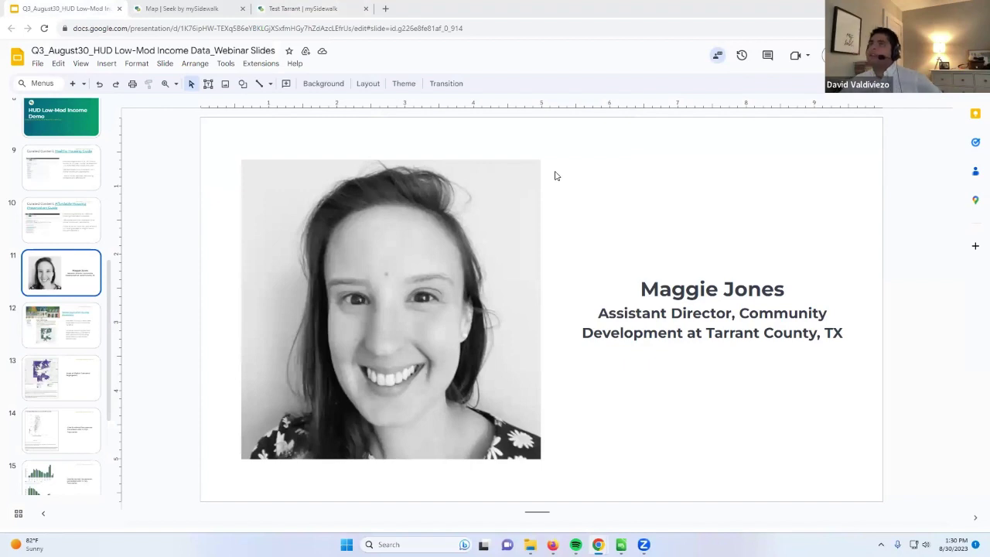
click(192, 7)
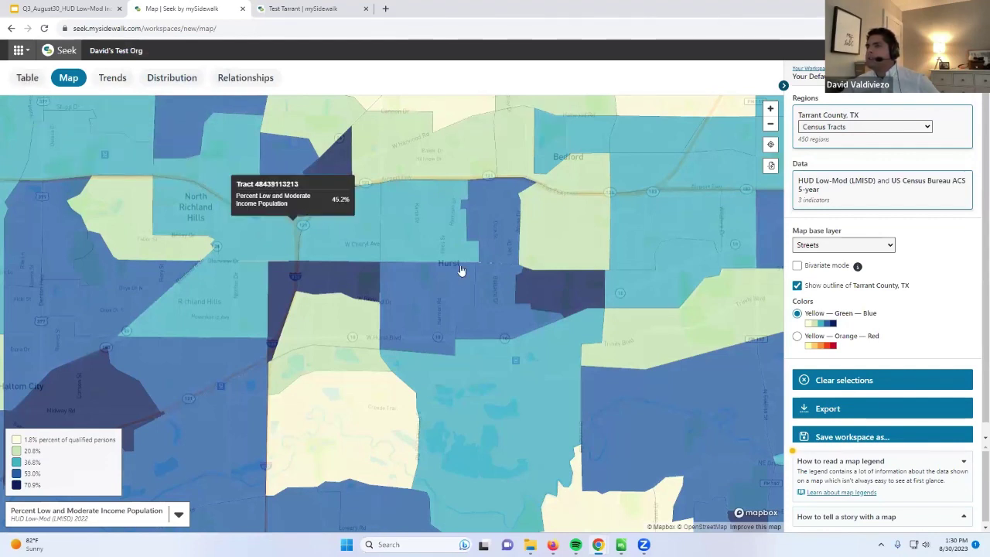
scroll(541, 320, down, 1)
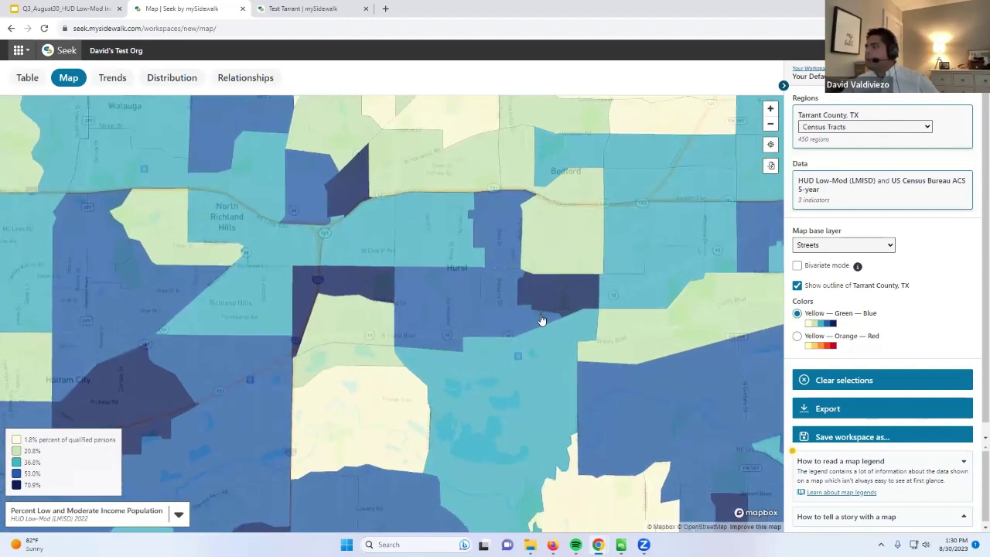
scroll(541, 317, up, 2)
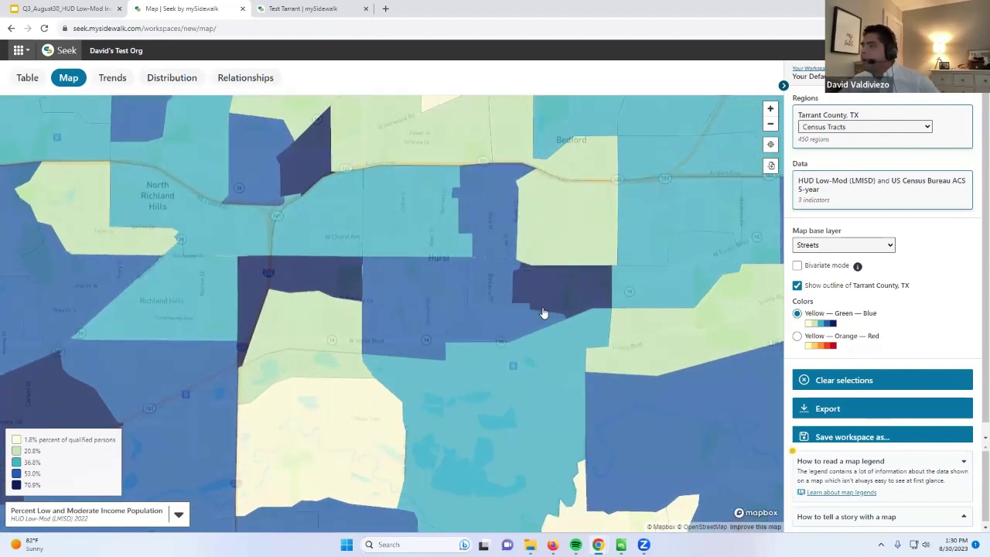
click(886, 411)
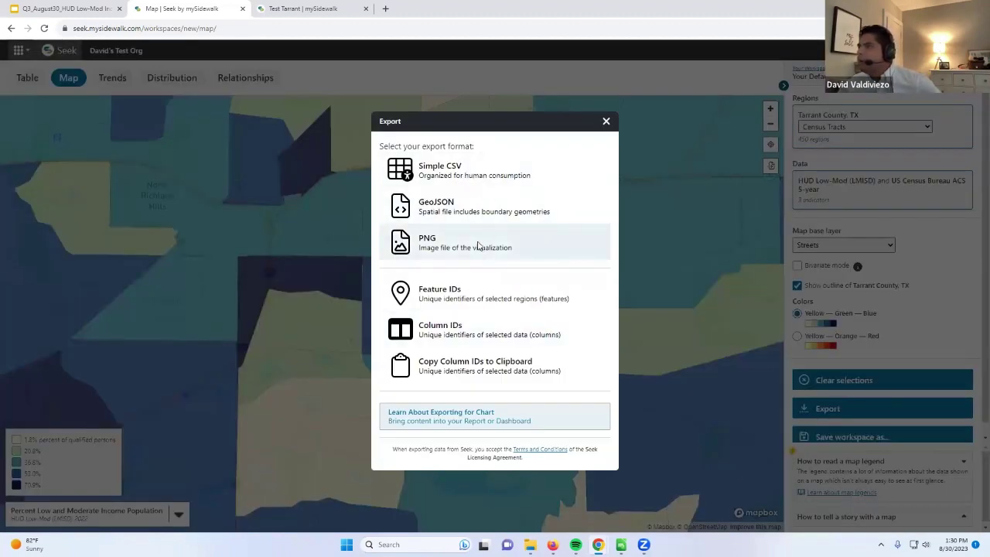
click(606, 122)
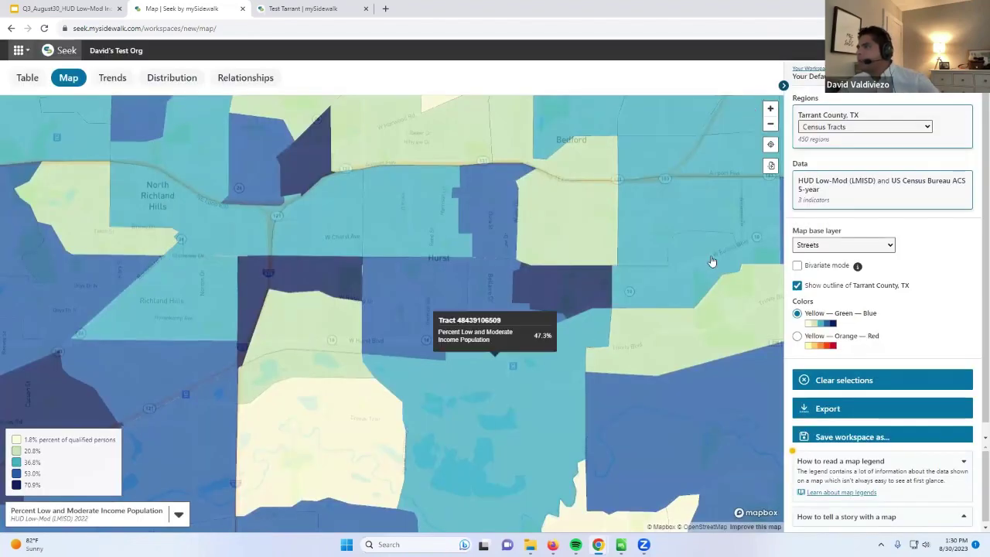
Open the downloaded PNG map to check the exported image and its legend, and put the image viewer away
click(921, 27)
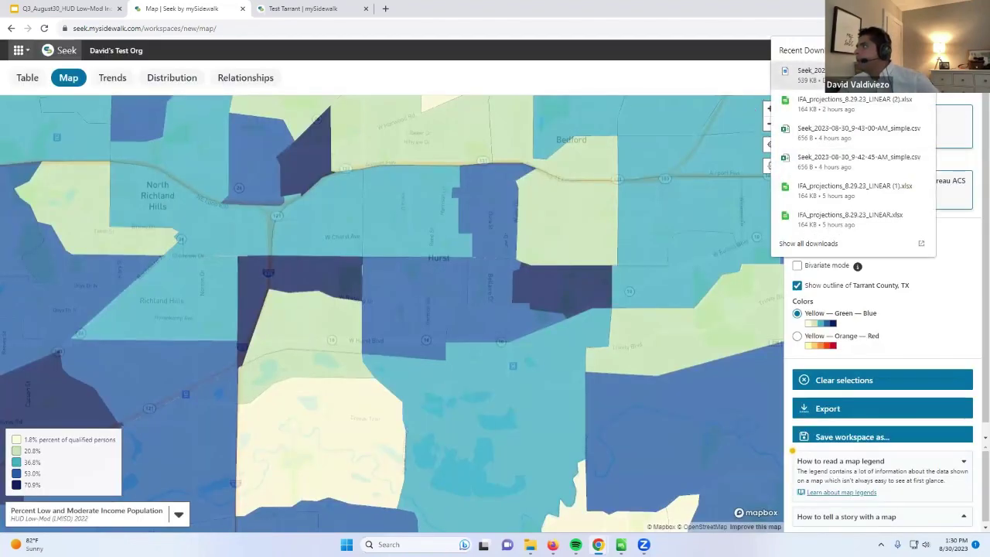
click(811, 74)
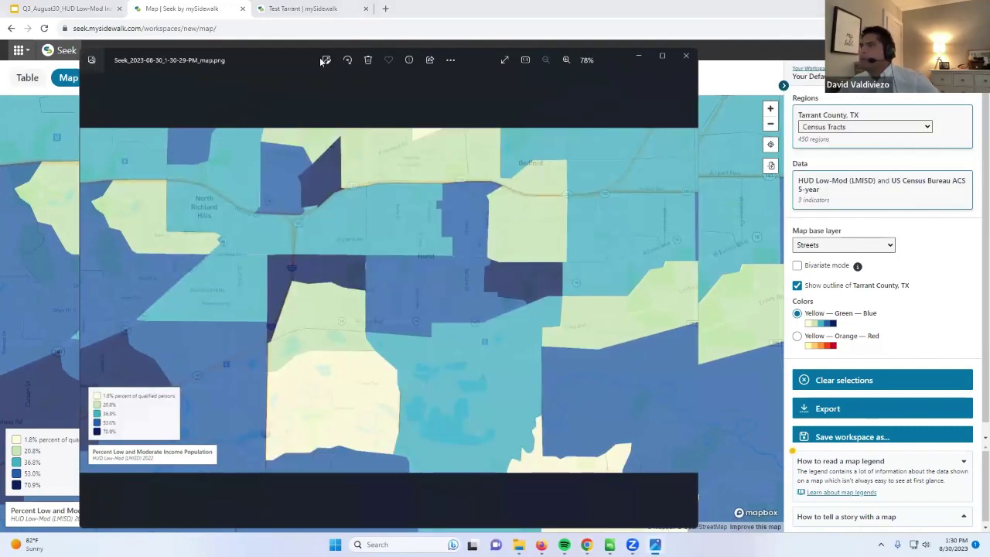
drag(206, 59, 150, 63)
click(630, 58)
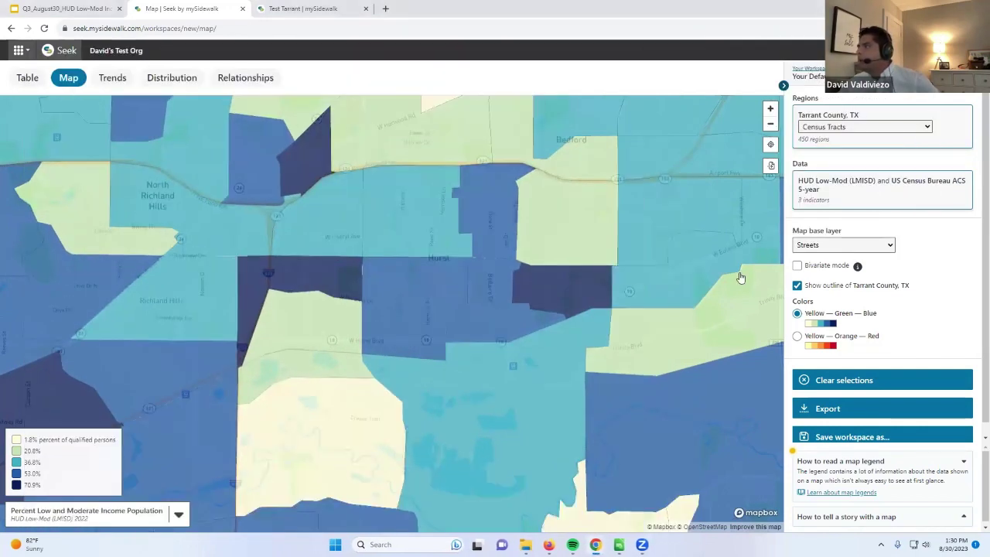
Export the Tarrant County census tract data as a Simple CSV and switch Seek to the table view
click(853, 414)
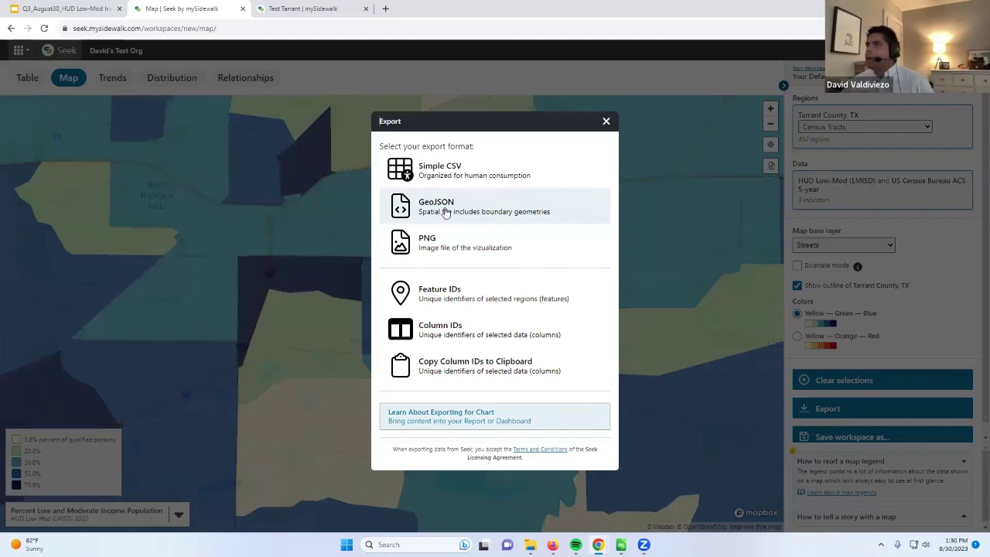
click(458, 165)
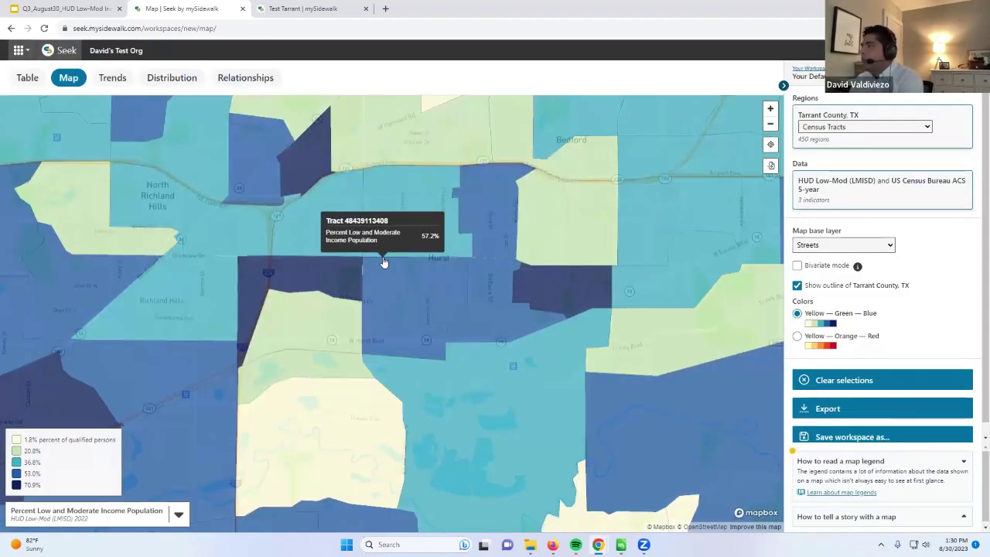
click(822, 410)
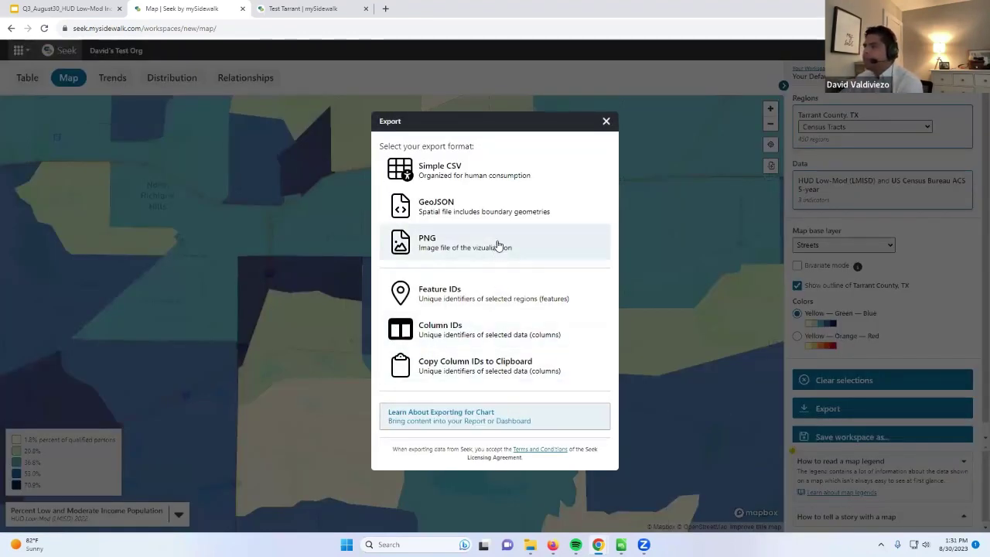
click(606, 122)
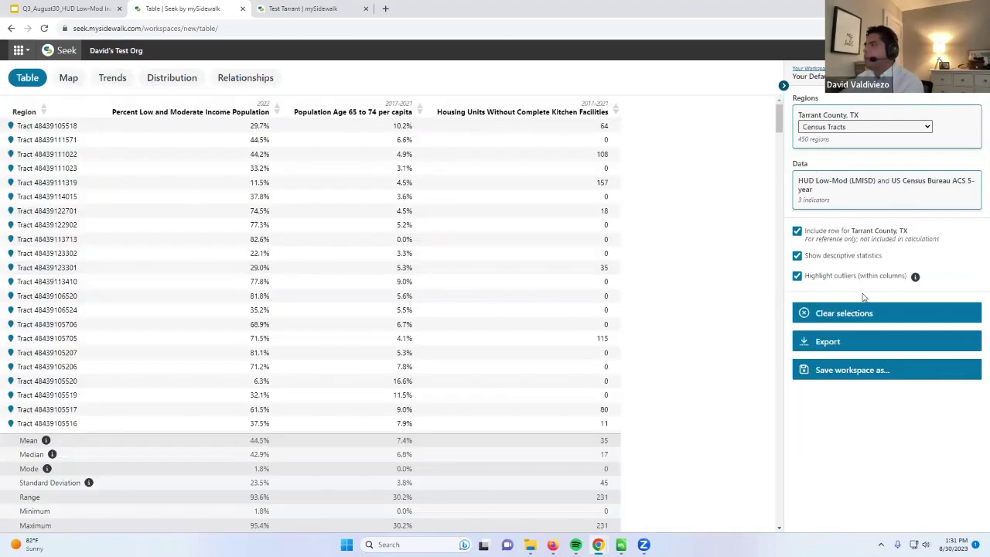
Review the export formats offered for the census tract table and return to the Test Tarrant report
click(852, 346)
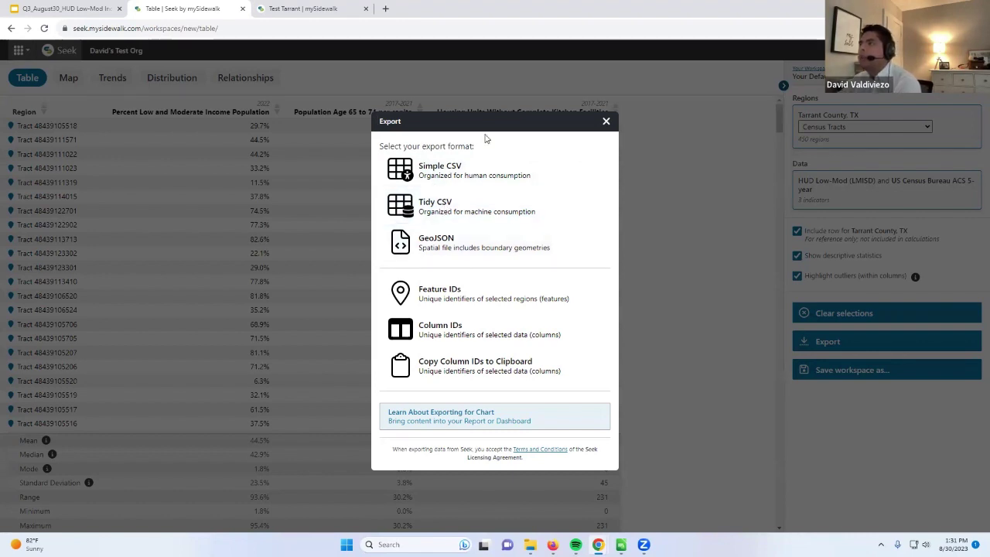
key(Escape)
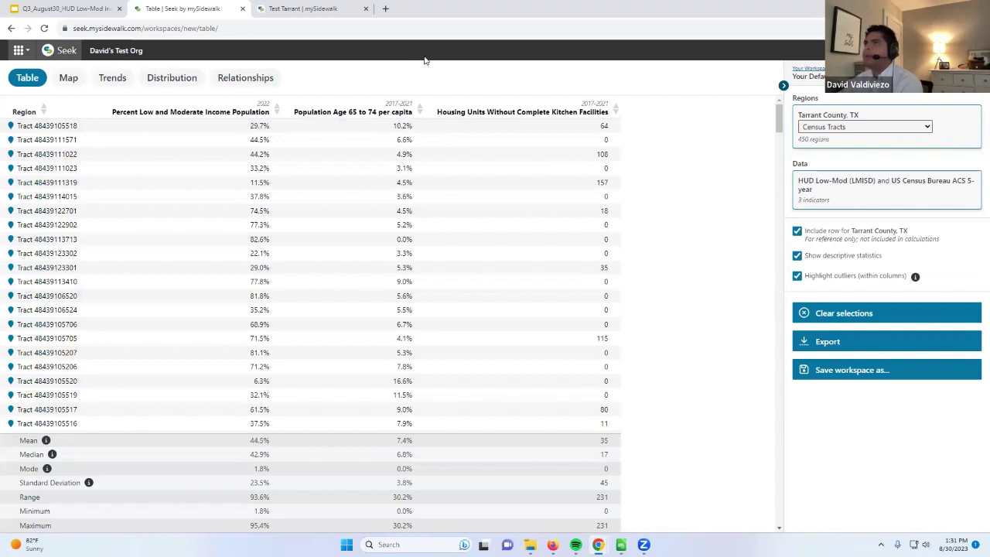
click(294, 8)
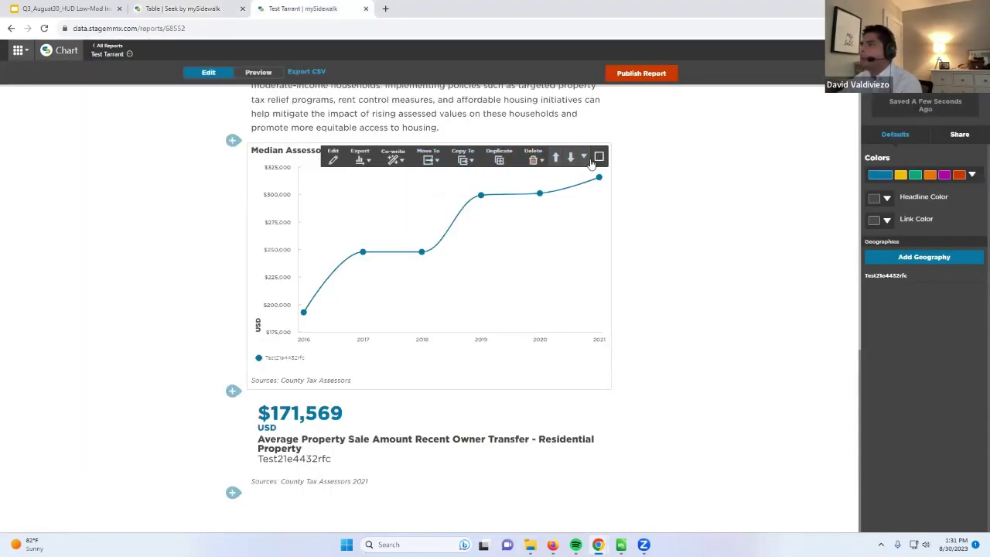
Review the export formats offered for the Median Assessed Value chart and the census tract map in the report
click(359, 159)
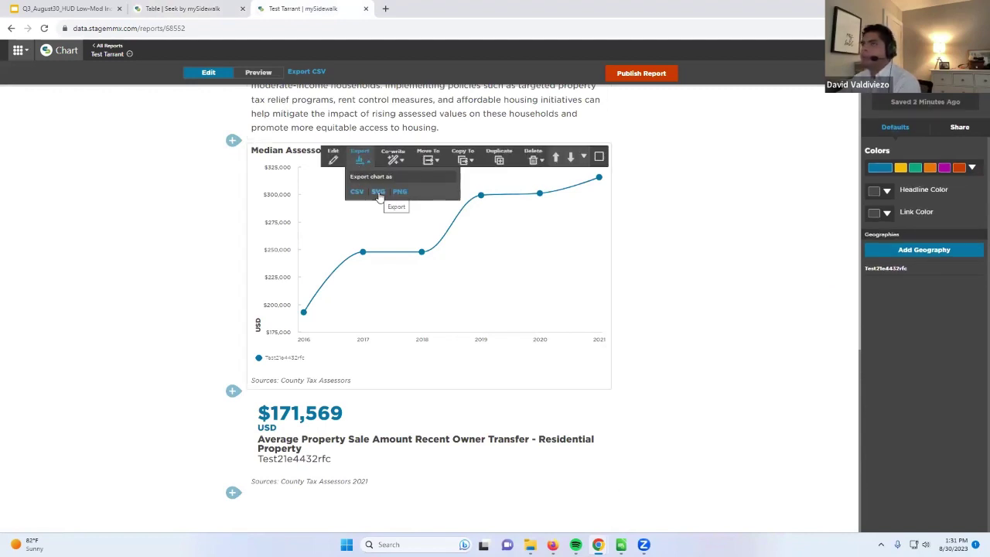
scroll(208, 400, up, 1)
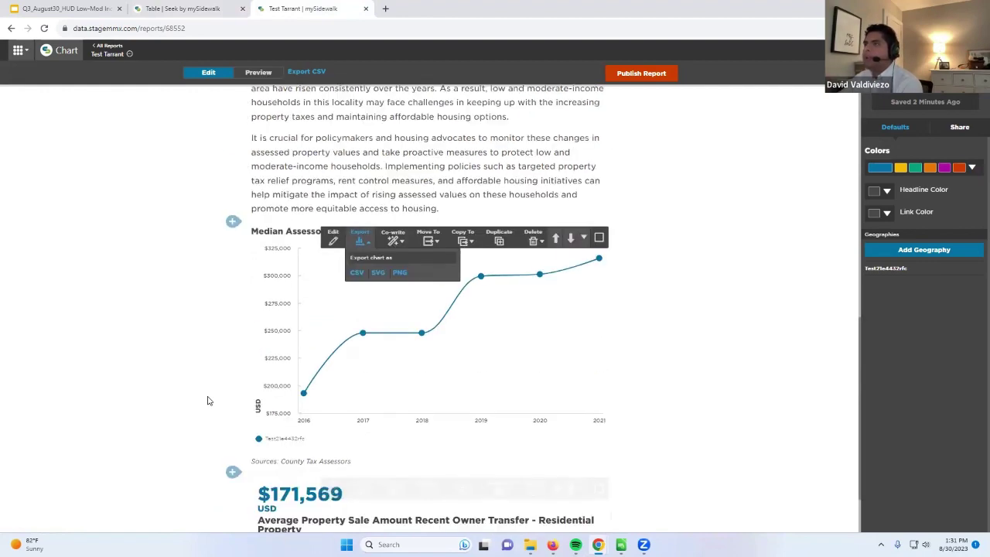
scroll(208, 400, up, 7)
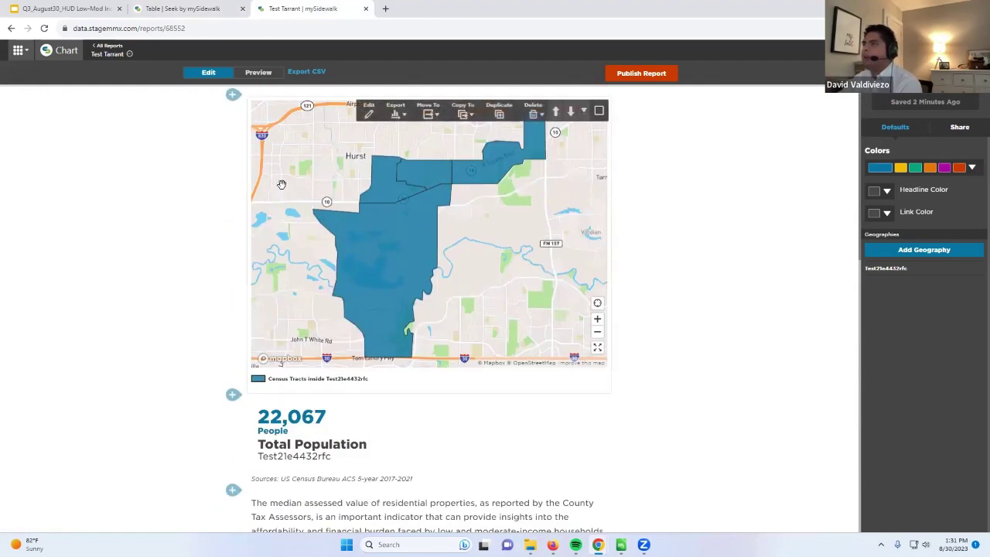
click(395, 114)
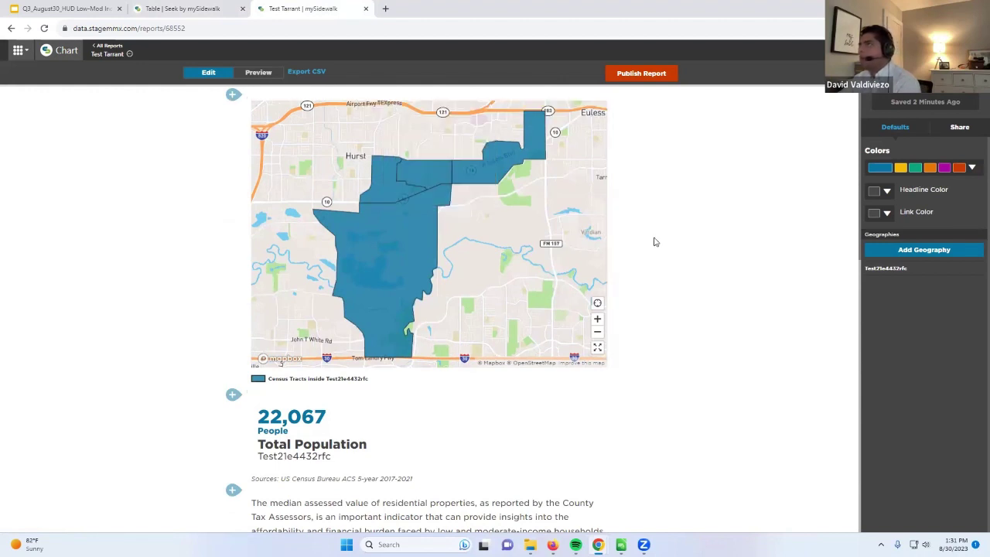
Switch to the webinar slides and start presenting from the Tarrant County guest speaker's slide
mouse_move(298, 101)
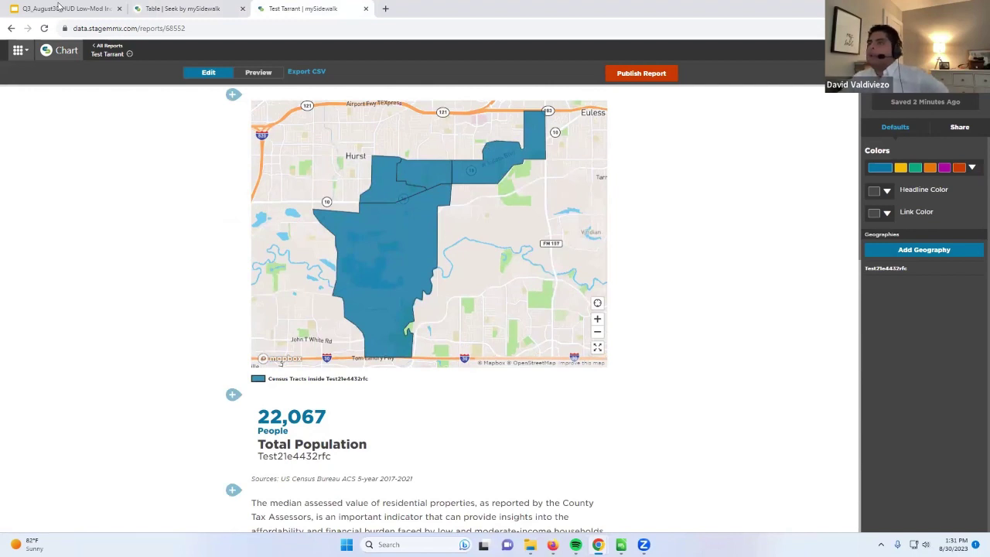
click(60, 9)
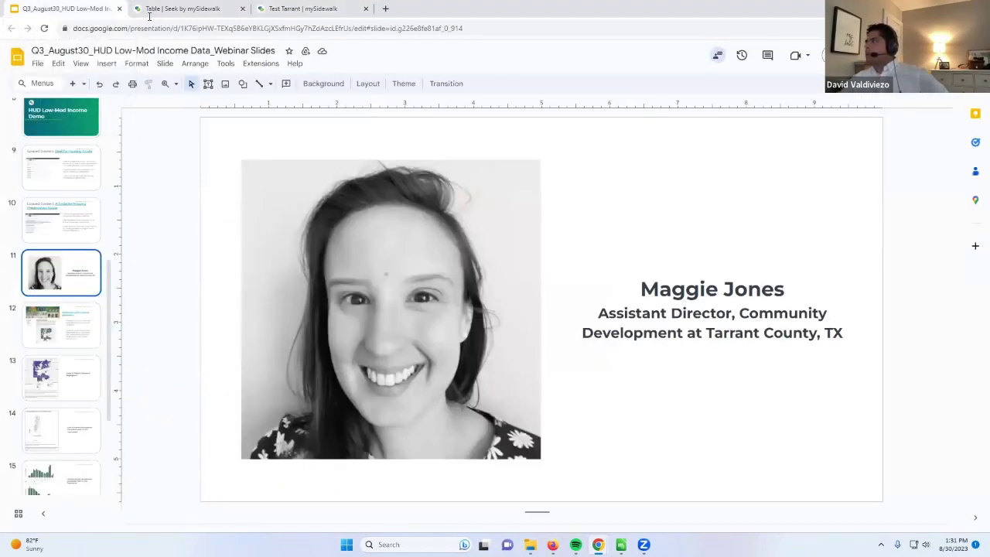
click(778, 59)
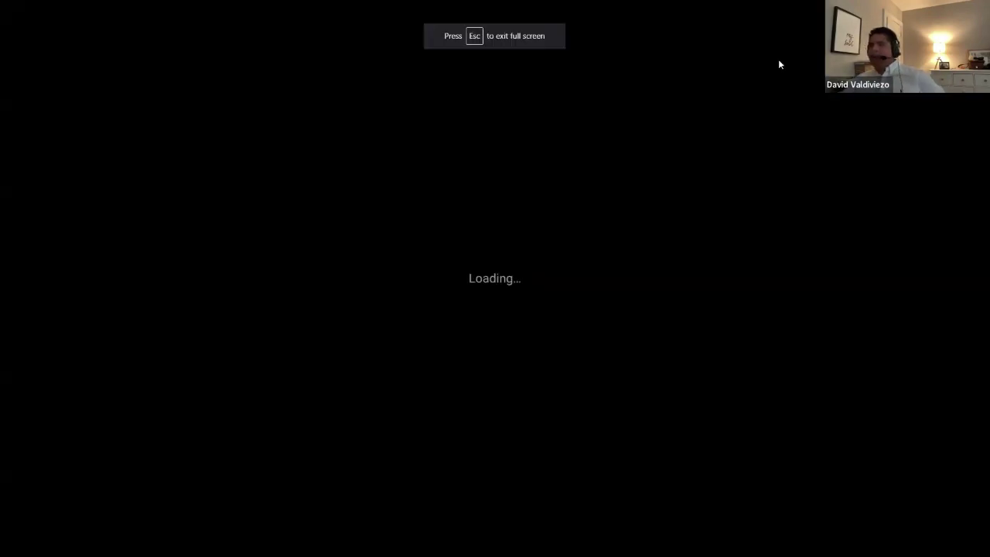
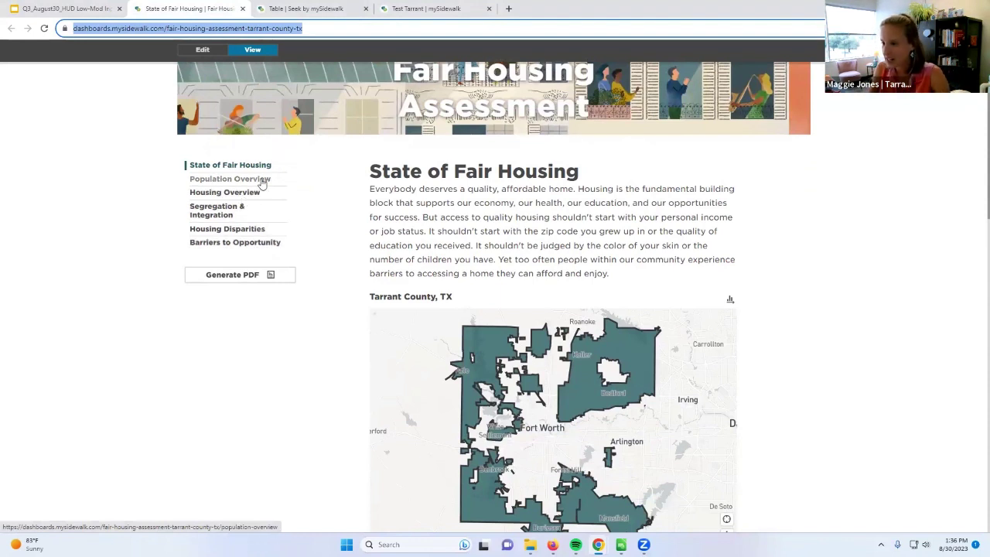
Examine the Population Overview page of the Fair Housing Assessment, from Population Summary through Demographic Change to Resident Backgrounds
click(261, 179)
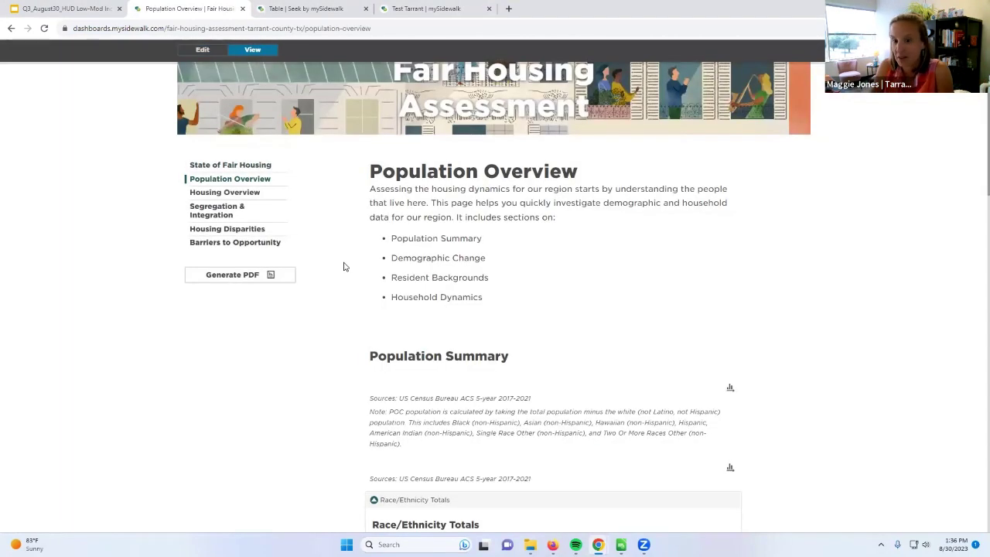
scroll(344, 266, down, 2)
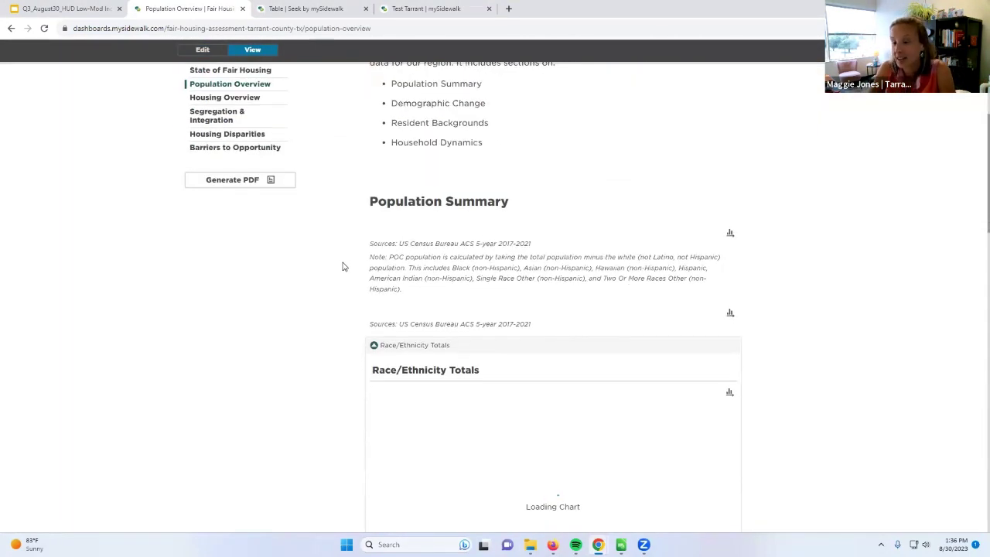
scroll(344, 267, down, 3)
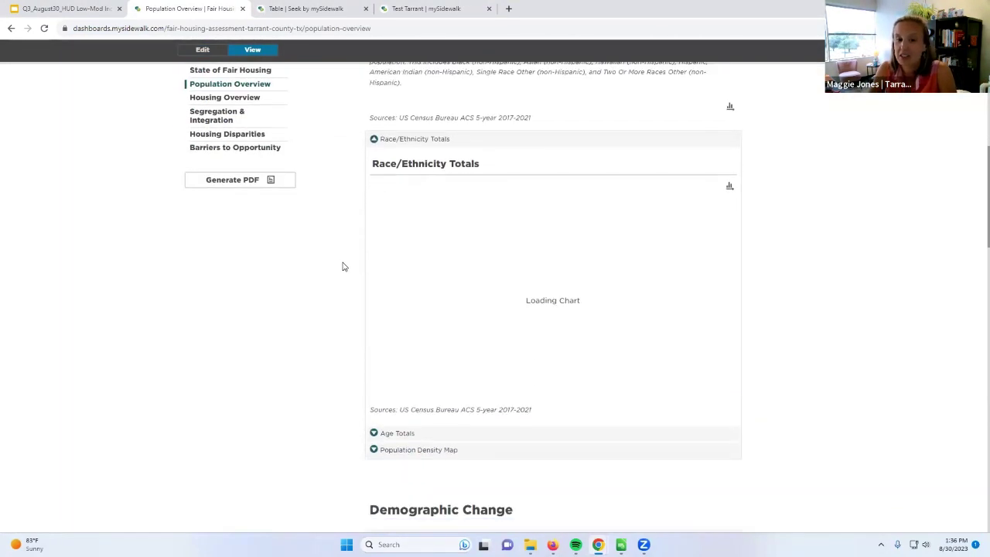
scroll(344, 267, up, 2)
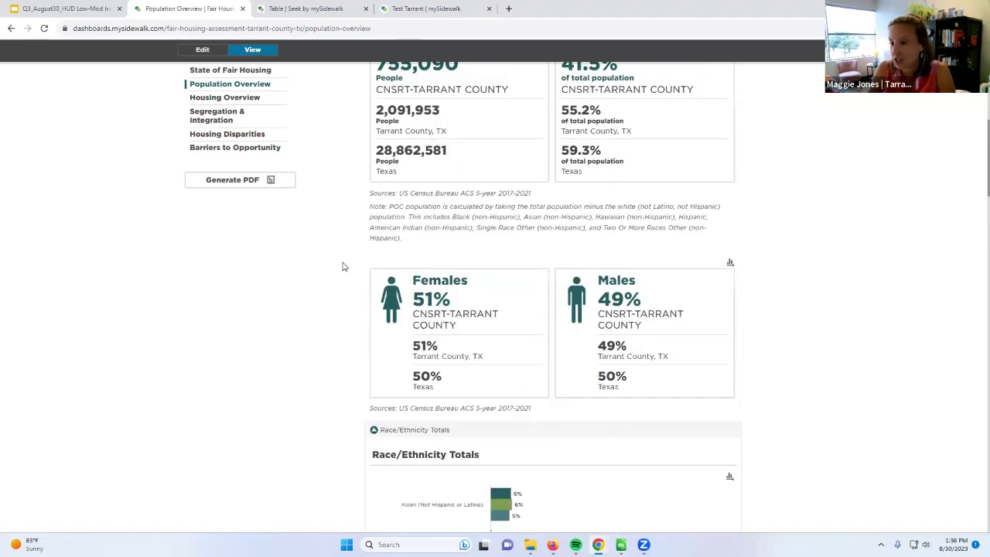
scroll(344, 267, down, 10)
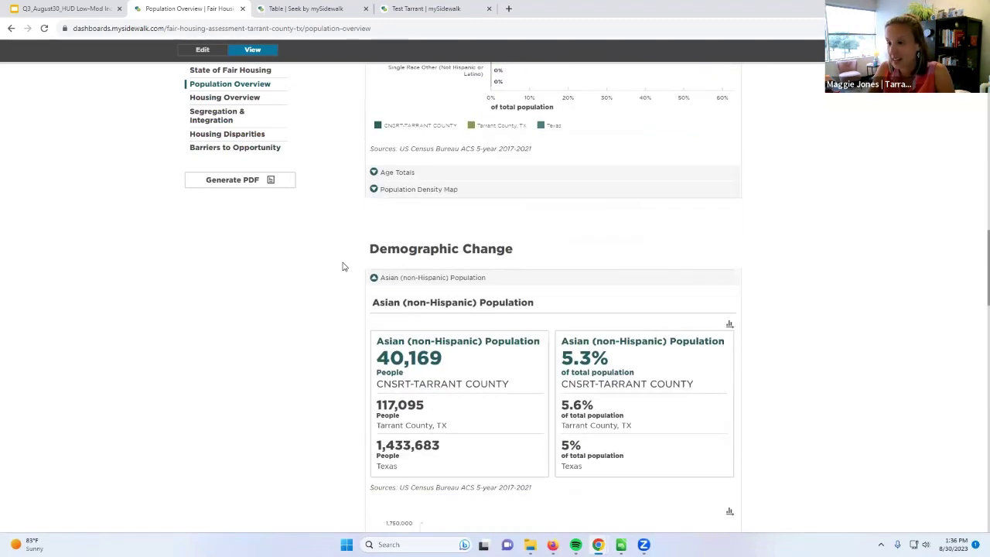
scroll(344, 267, down, 5)
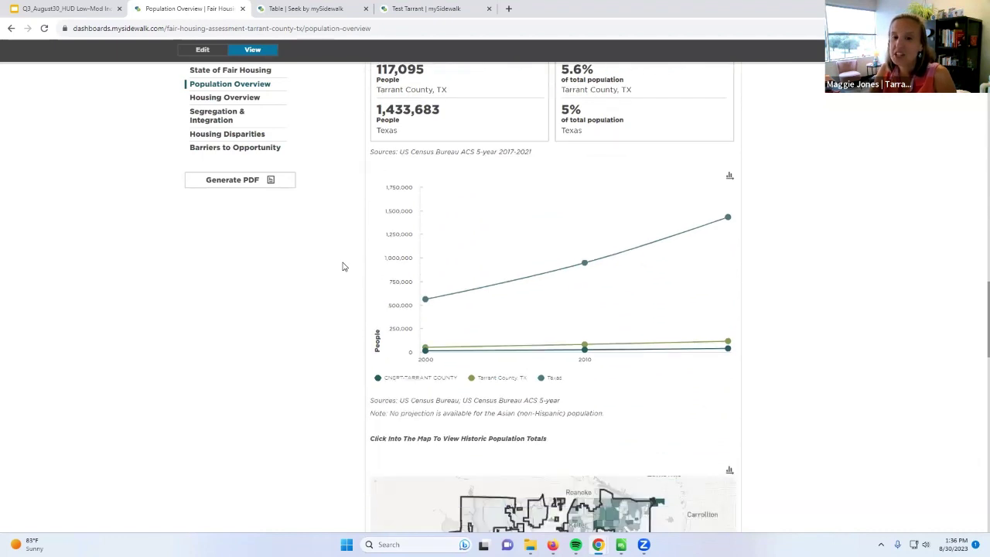
scroll(344, 267, down, 7)
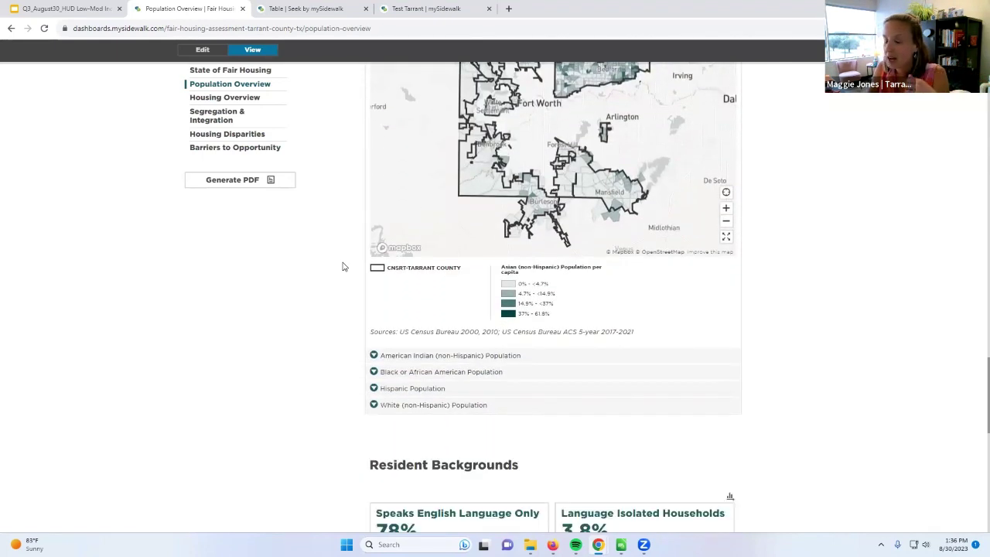
scroll(344, 266, down, 5)
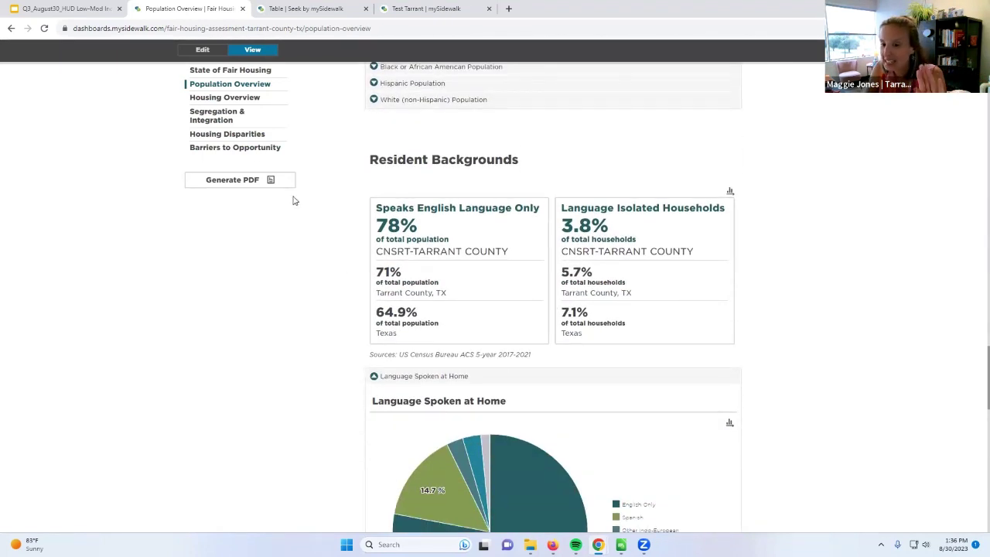
Open the Segregation & Integration page and examine its maps of higher racial segregation and segregation based on presence of children
click(221, 116)
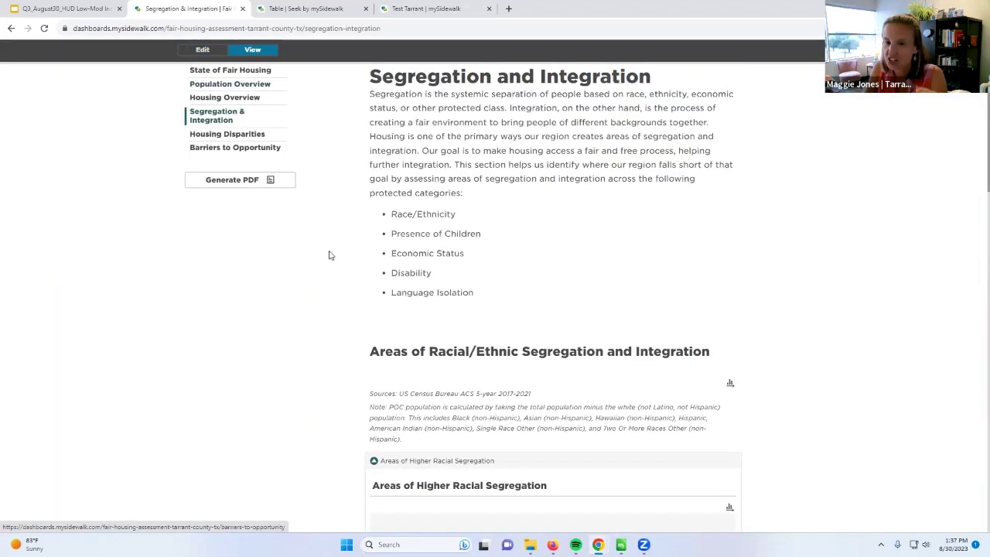
scroll(329, 256, down, 1)
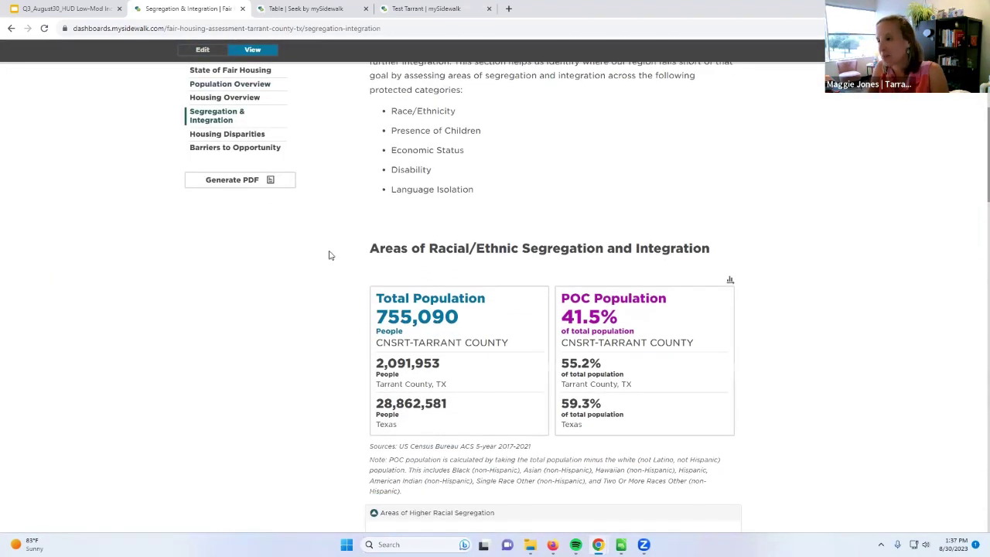
scroll(329, 255, down, 1)
scroll(329, 255, down, 2)
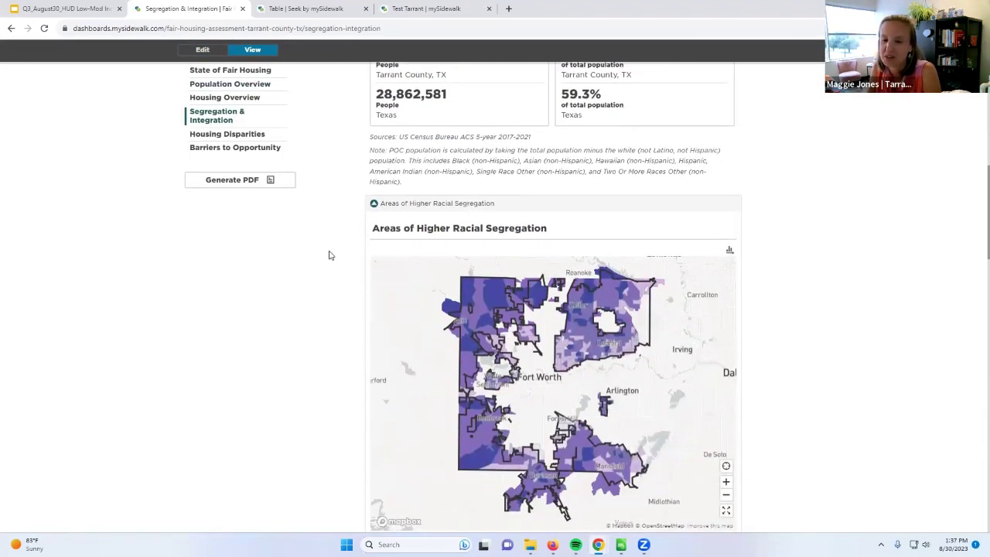
scroll(329, 256, down, 4)
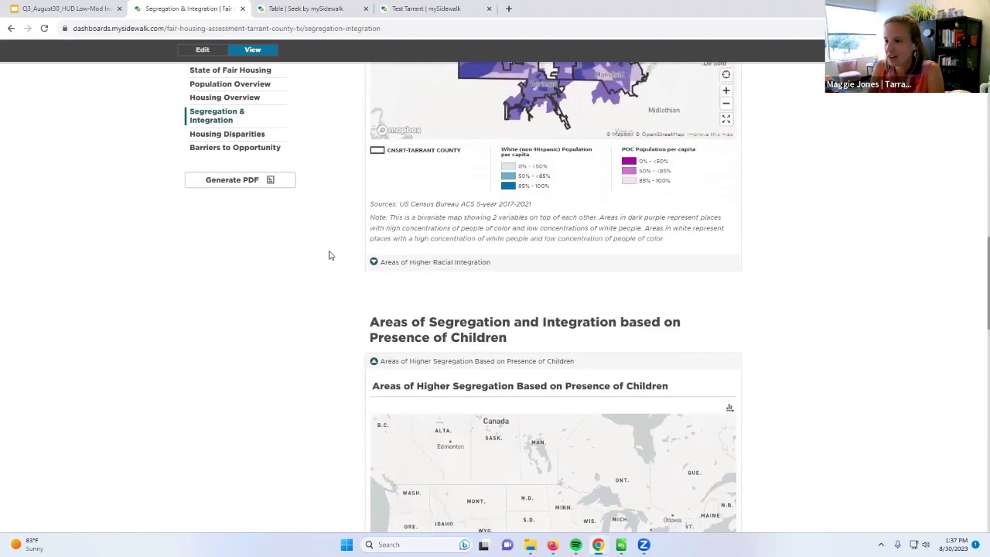
scroll(329, 255, down, 4)
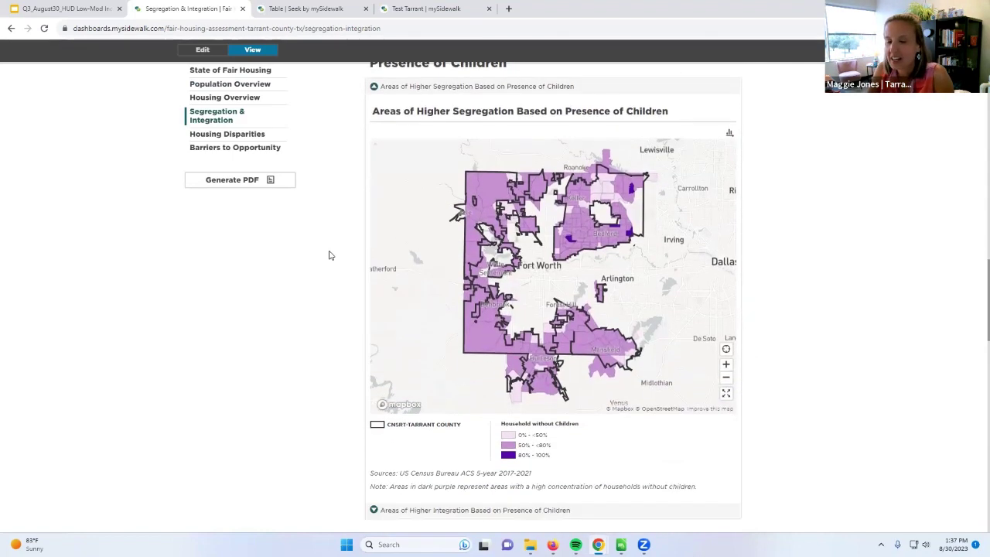
Examine the economic segregation section, including its income figures, the Areas of Higher Economic Segregation map, legend and notes
scroll(329, 256, down, 4)
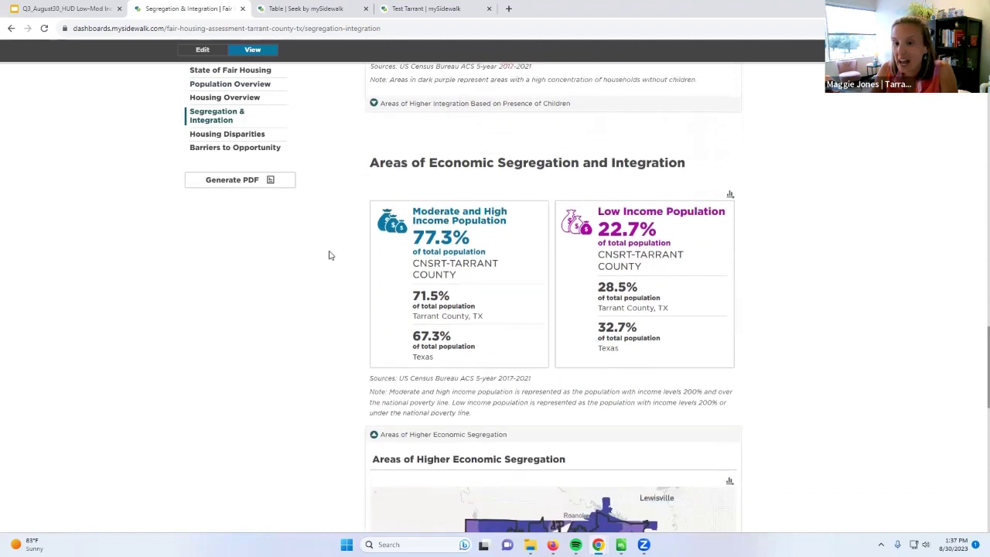
scroll(328, 255, down, 3)
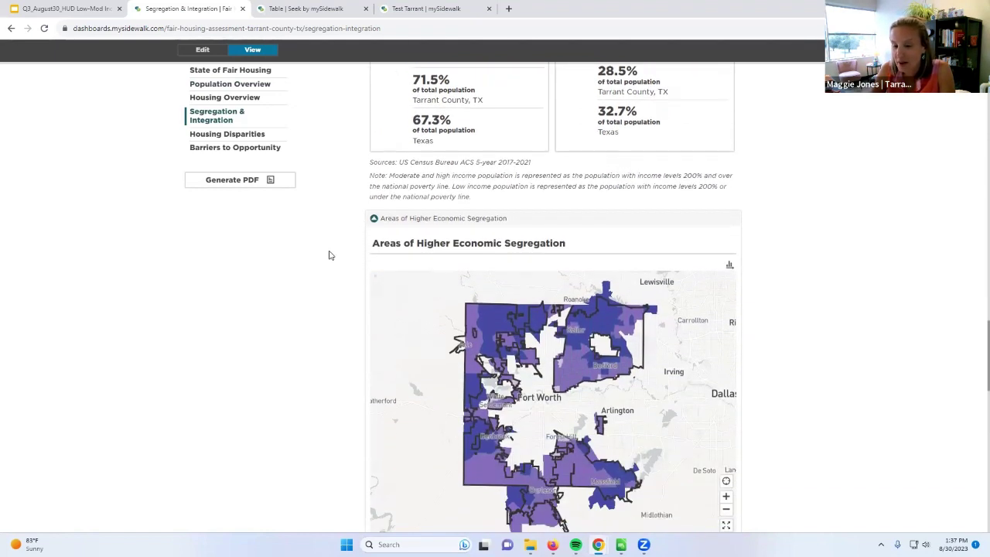
scroll(329, 256, down, 1)
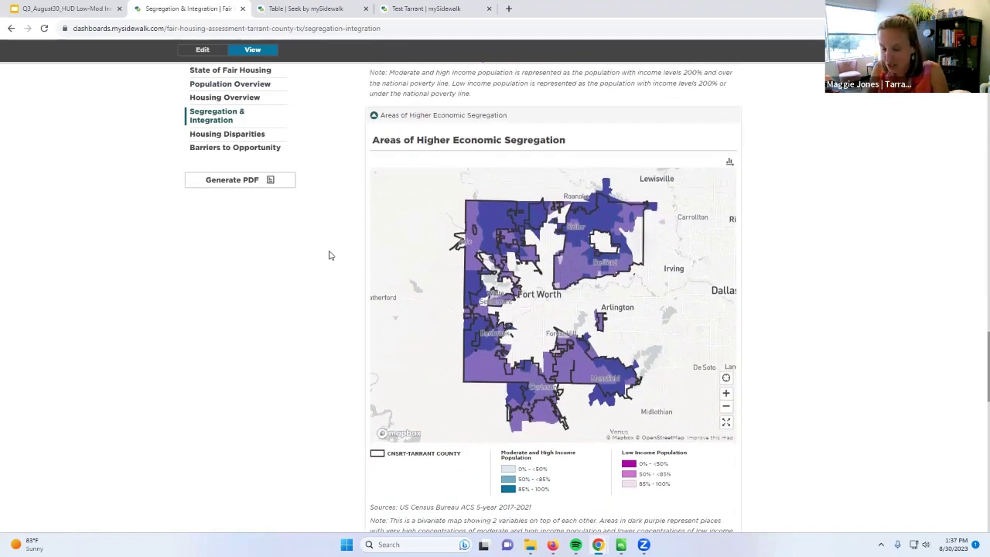
scroll(329, 255, down, 1)
scroll(329, 256, down, 3)
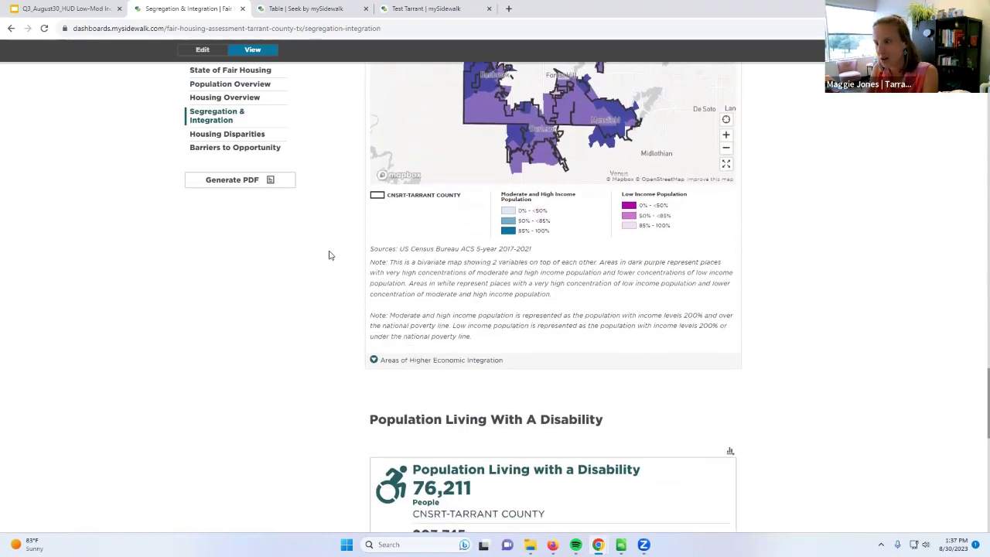
scroll(329, 255, up, 5)
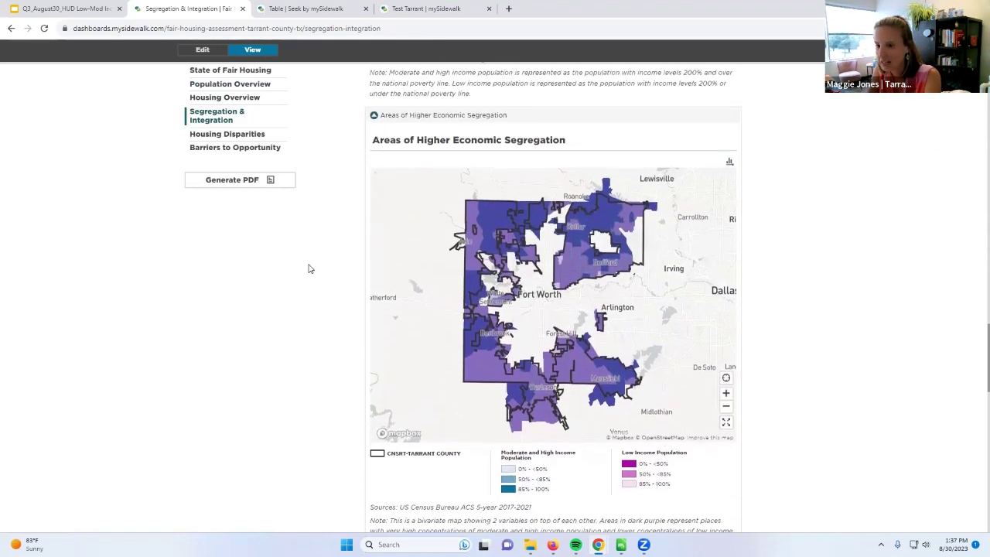
scroll(311, 266, down, 1)
mouse_move(488, 343)
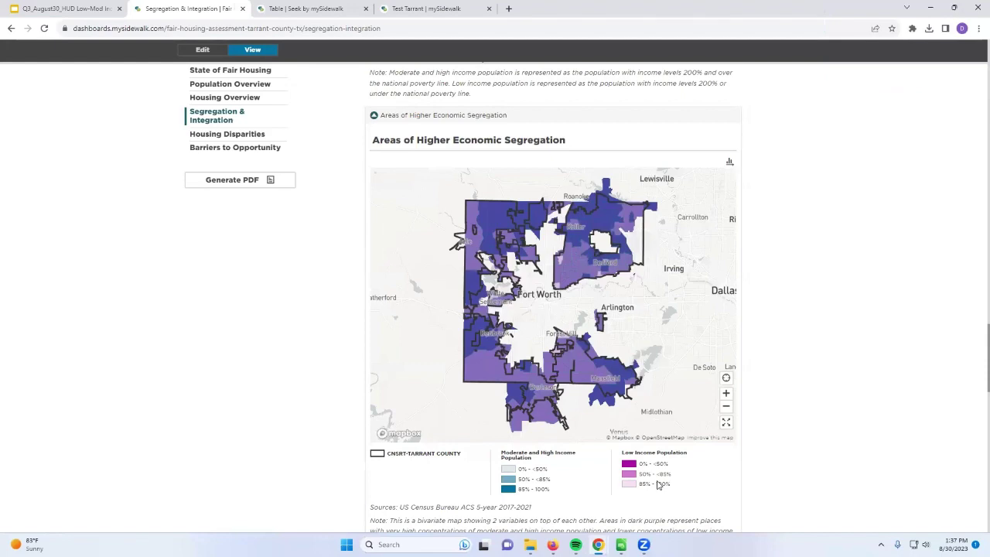
Return to the webinar slides, move past the economic segregation slide to Q&A and restart the slideshow there
key(ctrl+1)
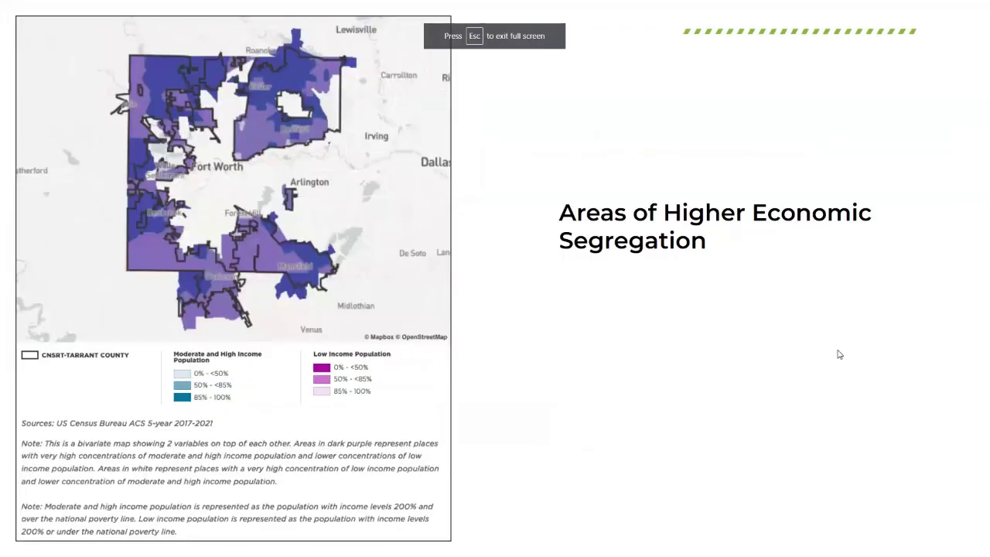
key(Right)
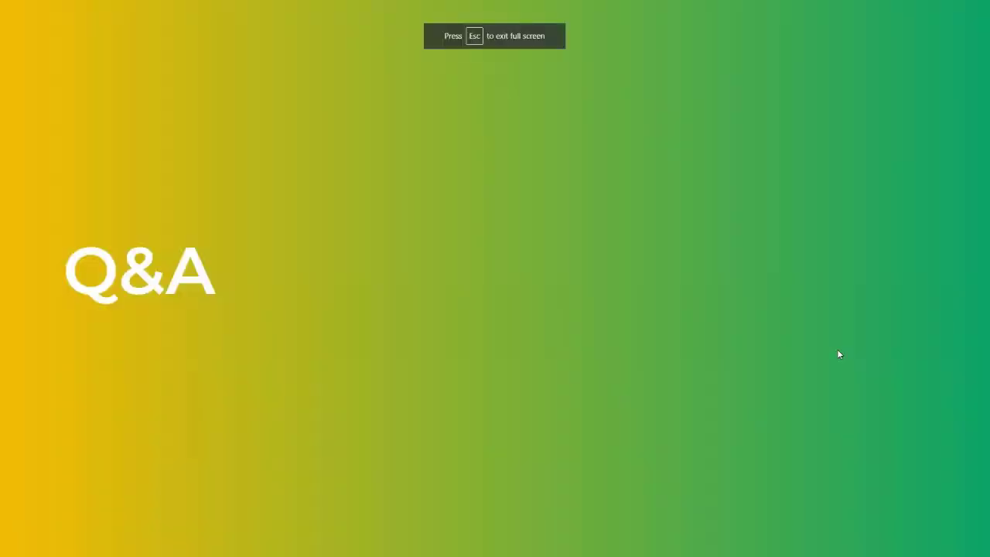
key(Right)
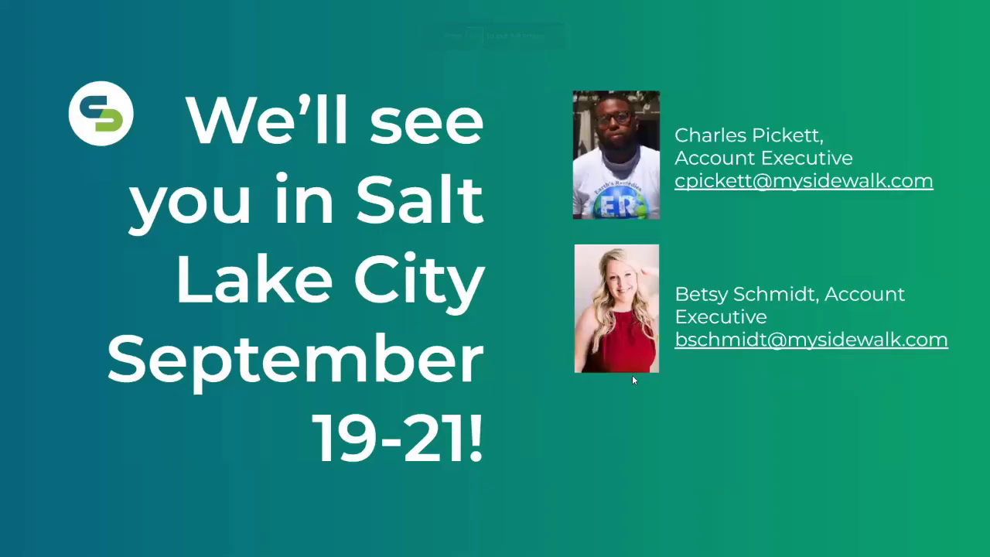
key(Left)
key(Escape)
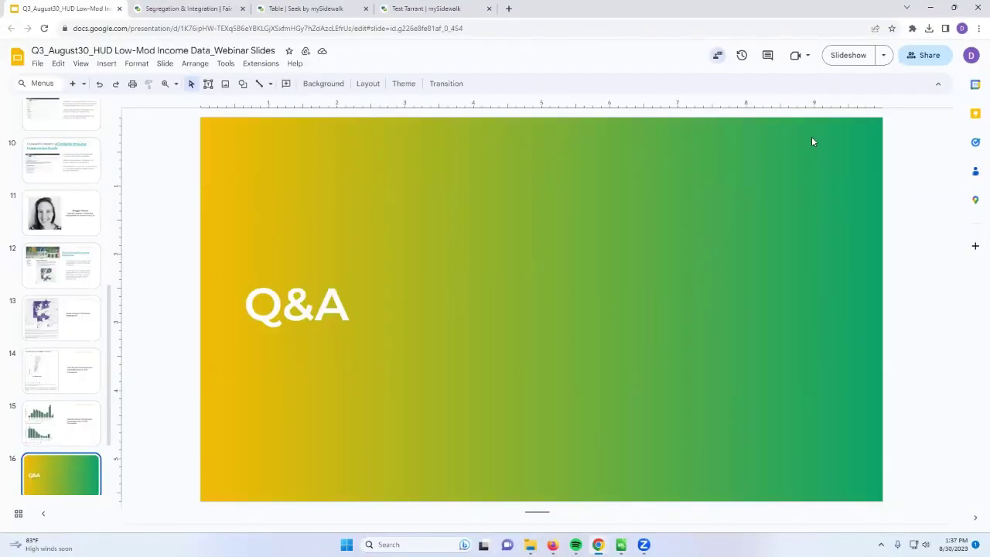
click(867, 54)
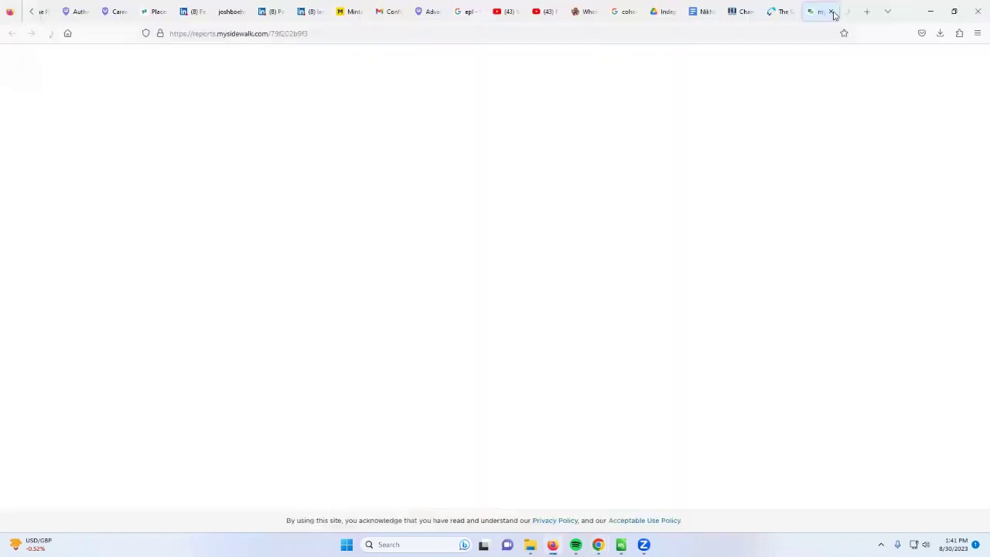
click(833, 11)
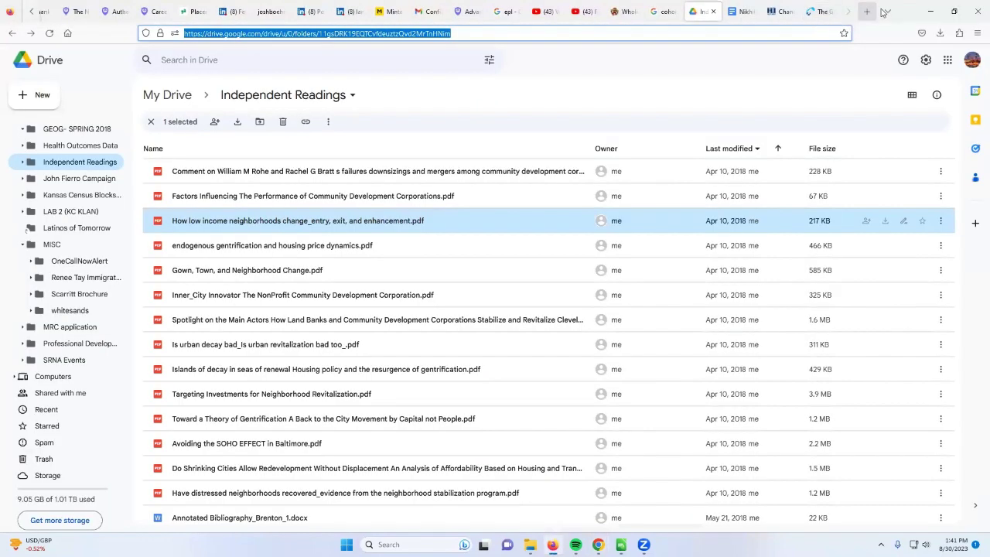
click(931, 11)
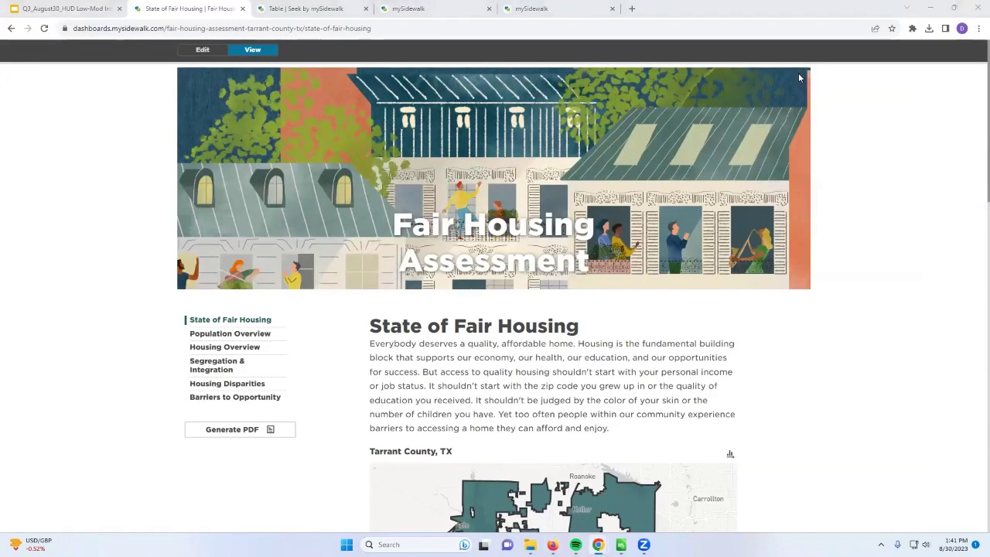
click(632, 9)
text(https://reports.mysidewalk.com/79f202b9f3)
key(Return)
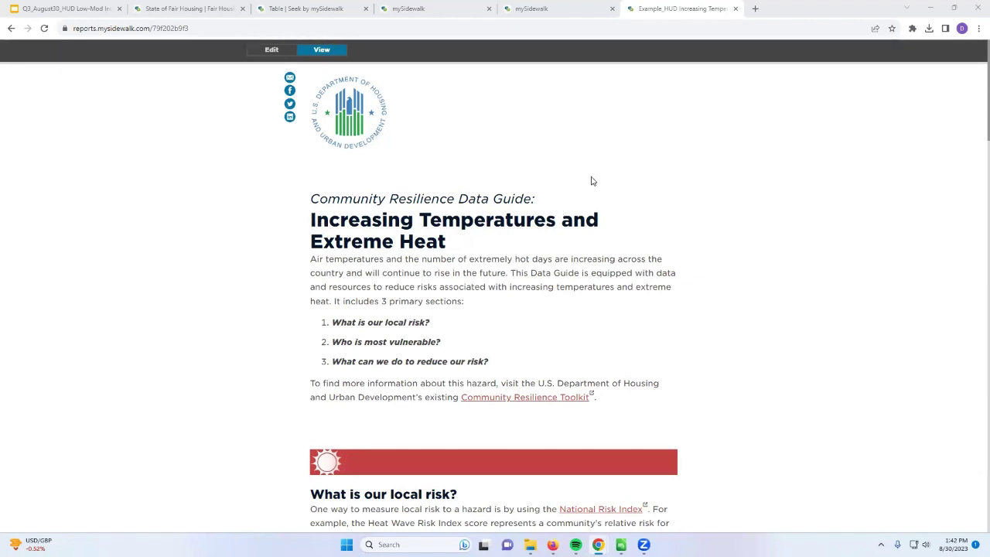
Skim the extreme heat guide's local risk section and county score classification table, then return to its introduction
scroll(416, 273, down, 5)
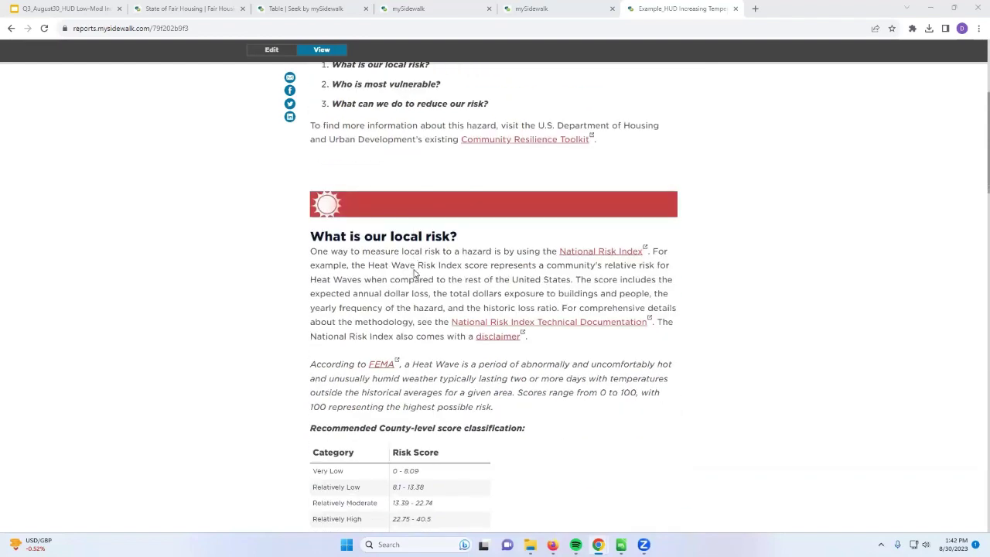
scroll(416, 273, up, 2)
scroll(416, 274, down, 3)
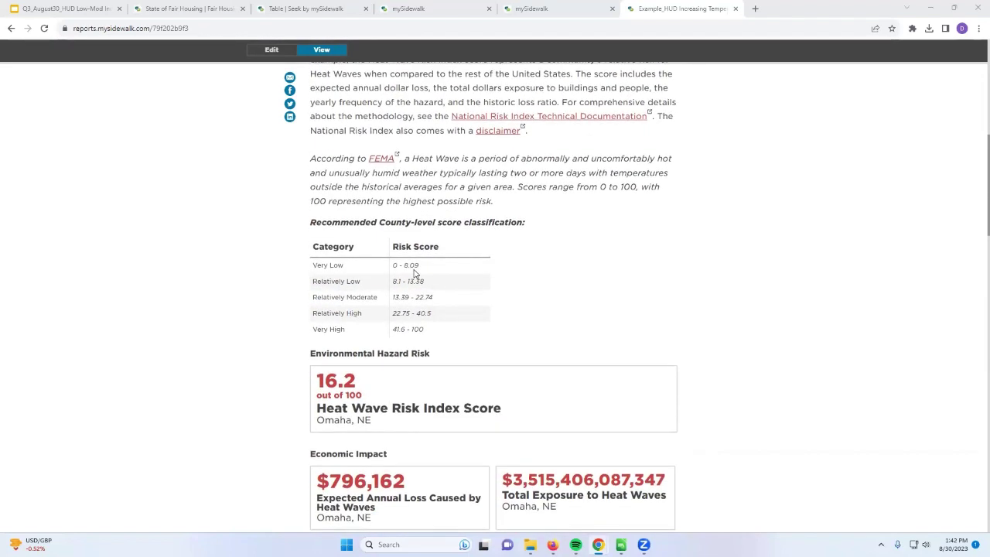
scroll(415, 274, up, 2)
scroll(412, 270, up, 4)
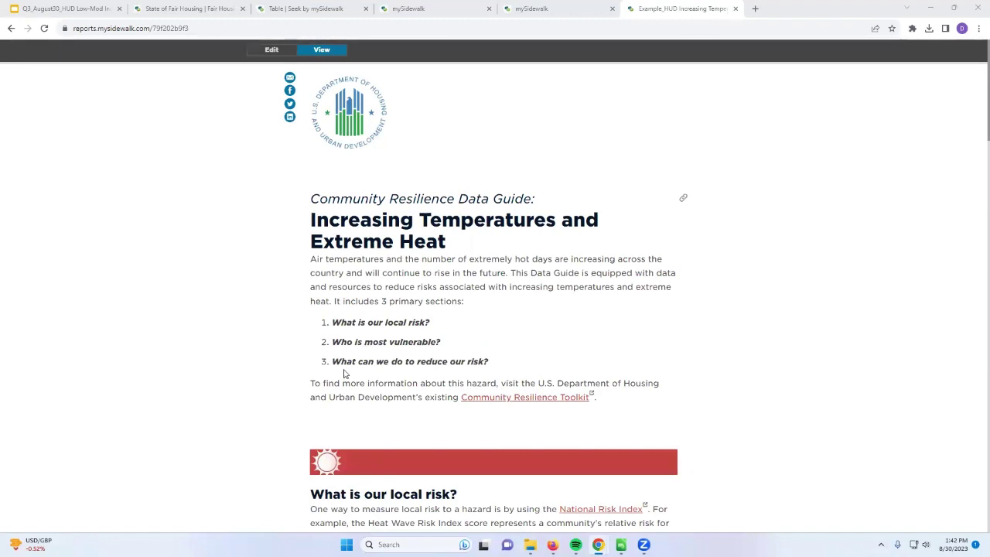
Examine Omaha's Heat Wave Risk Index Score, economic impact figures and the Heat Wave Hazard Risk Index Score by Census Tract map
scroll(662, 419, down, 8)
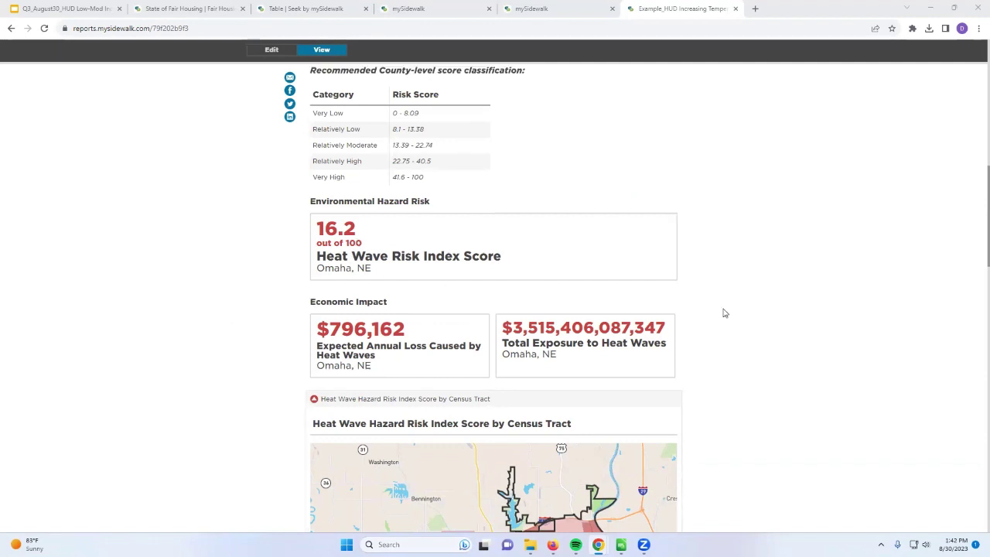
scroll(724, 313, up, 1)
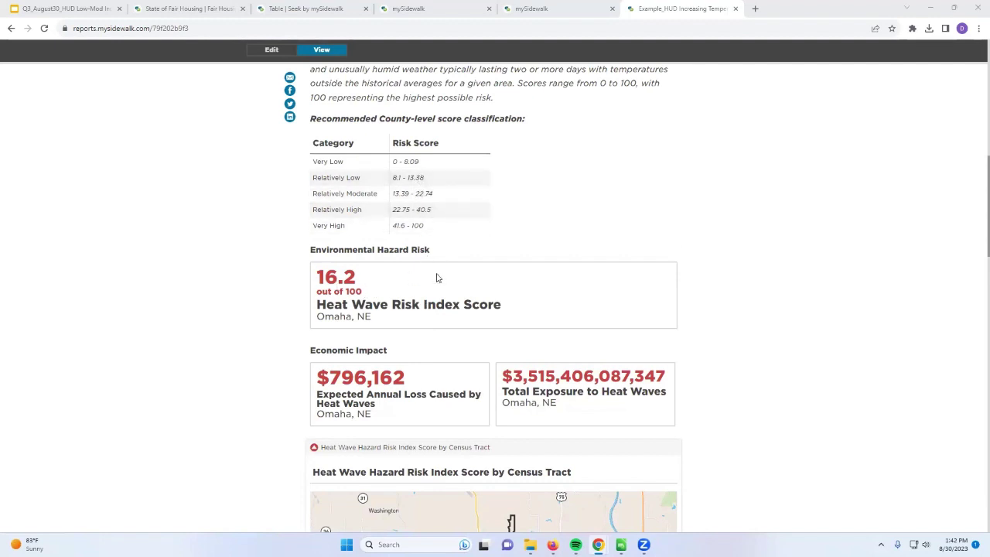
scroll(437, 299, down, 1)
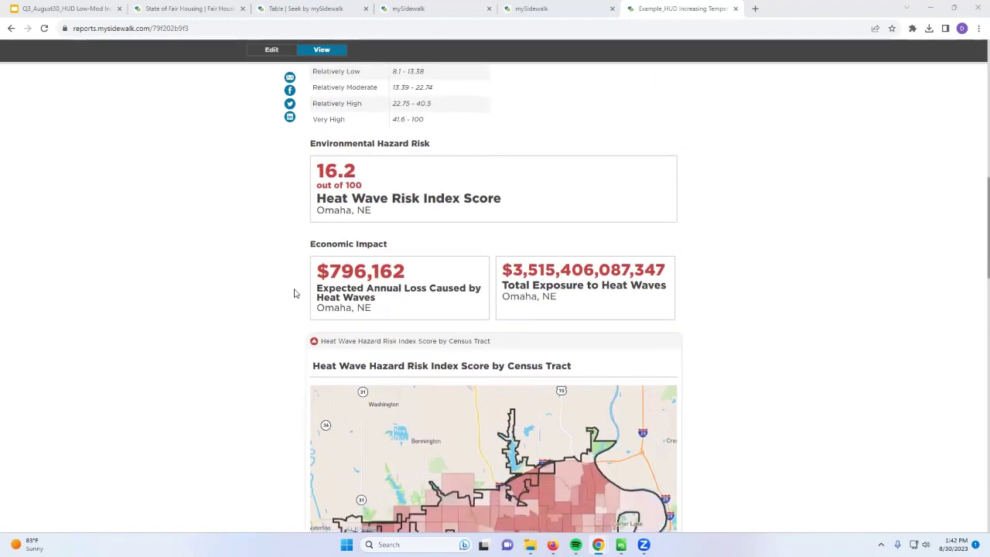
scroll(294, 289, down, 2)
scroll(288, 279, up, 1)
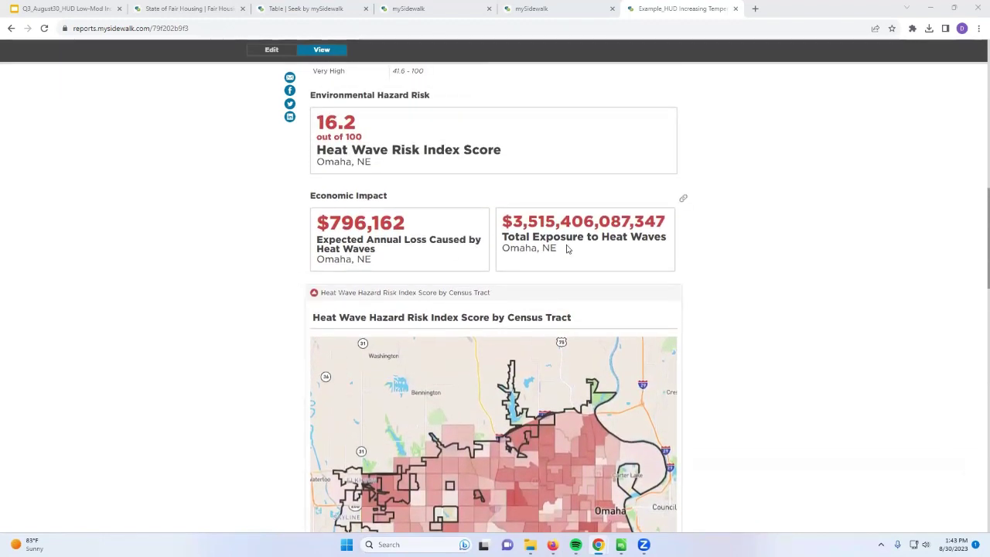
scroll(767, 222, down, 2)
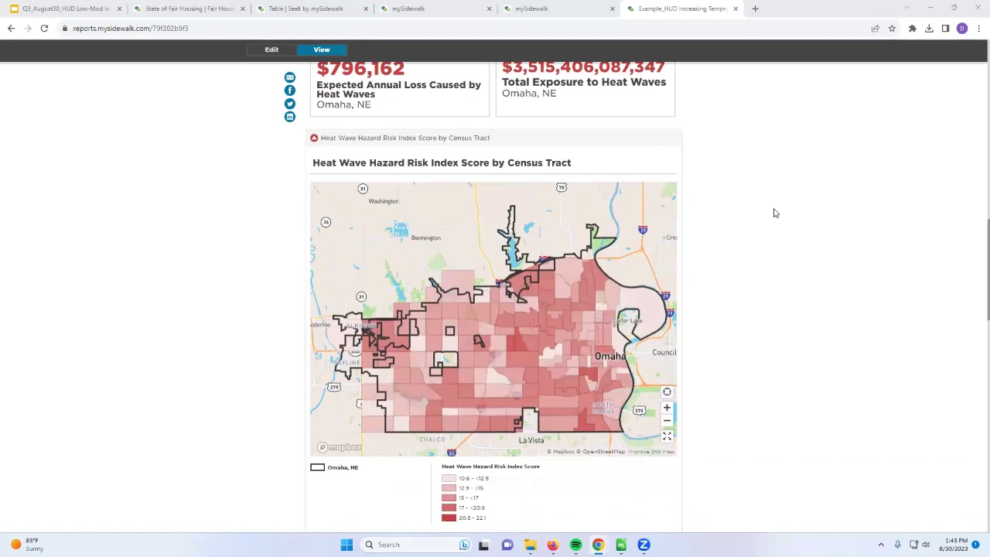
scroll(775, 213, down, 1)
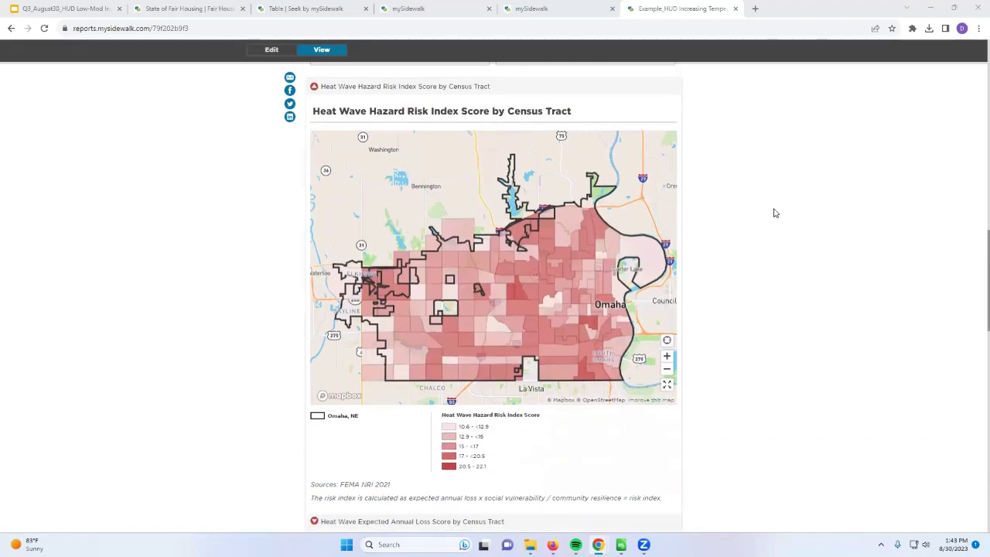
Review the Social Vulnerability Risk map under "Who is most vulnerable?", collapse it and expand Senior Population (Age 65 and Over) Risk
scroll(775, 212, down, 6)
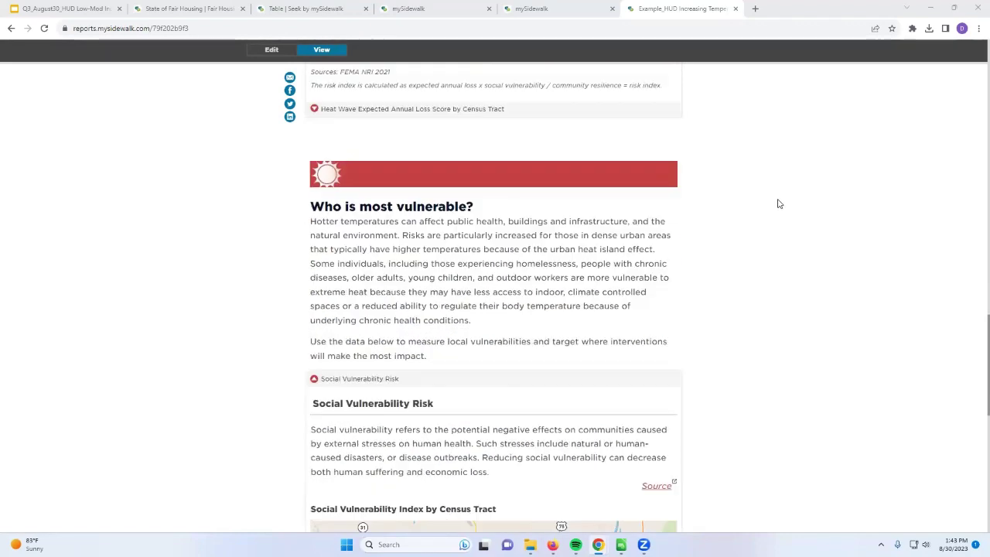
scroll(763, 222, down, 3)
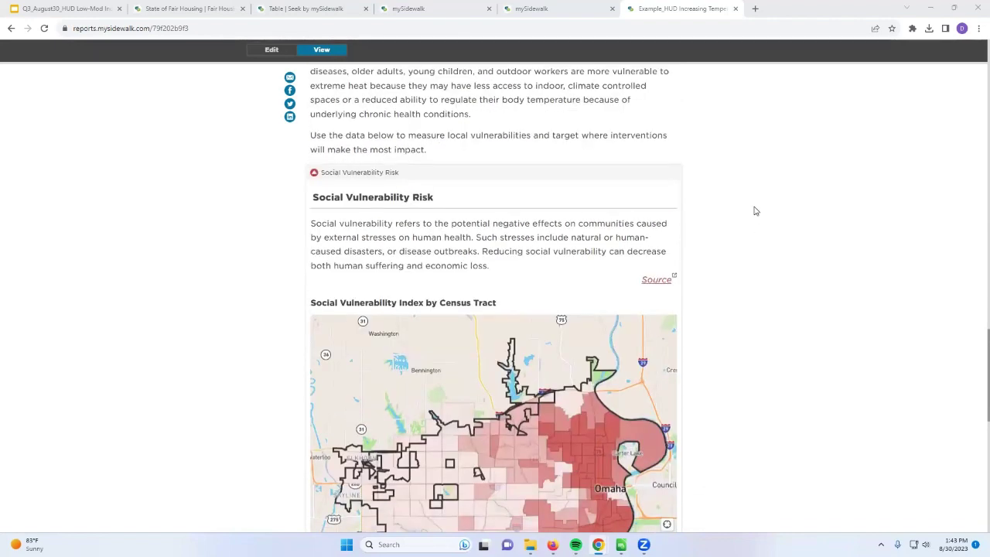
scroll(752, 217, down, 2)
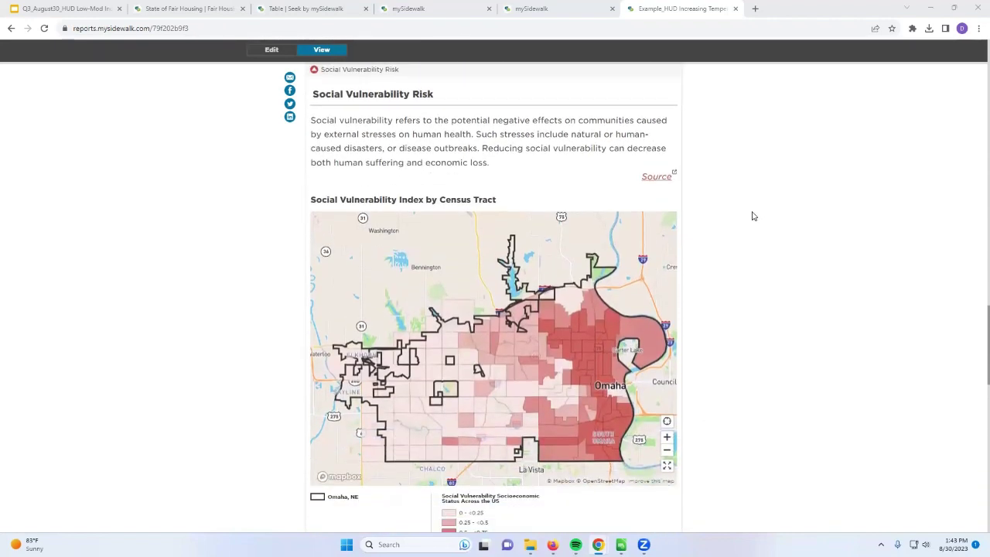
scroll(727, 221, up, 2)
click(376, 177)
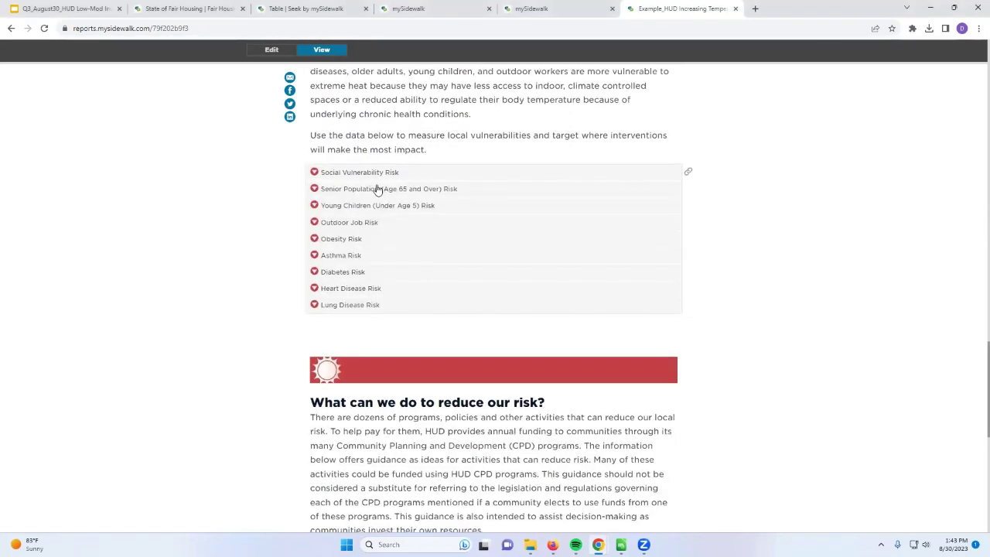
click(379, 194)
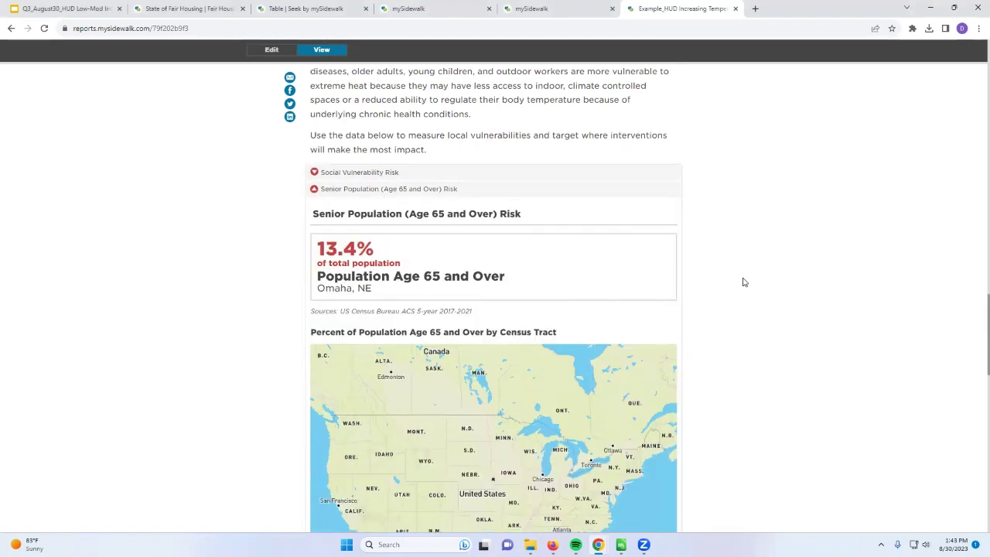
Examine the "What can we do to reduce our risk?" section and its Planning Activities table with CPD eligibility
scroll(743, 283, down, 1)
scroll(742, 282, down, 10)
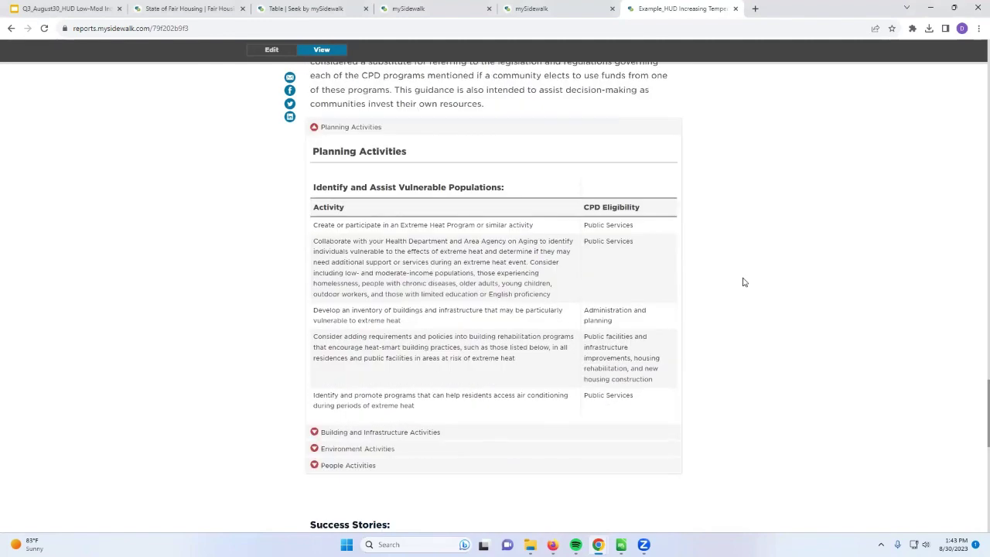
scroll(743, 282, up, 4)
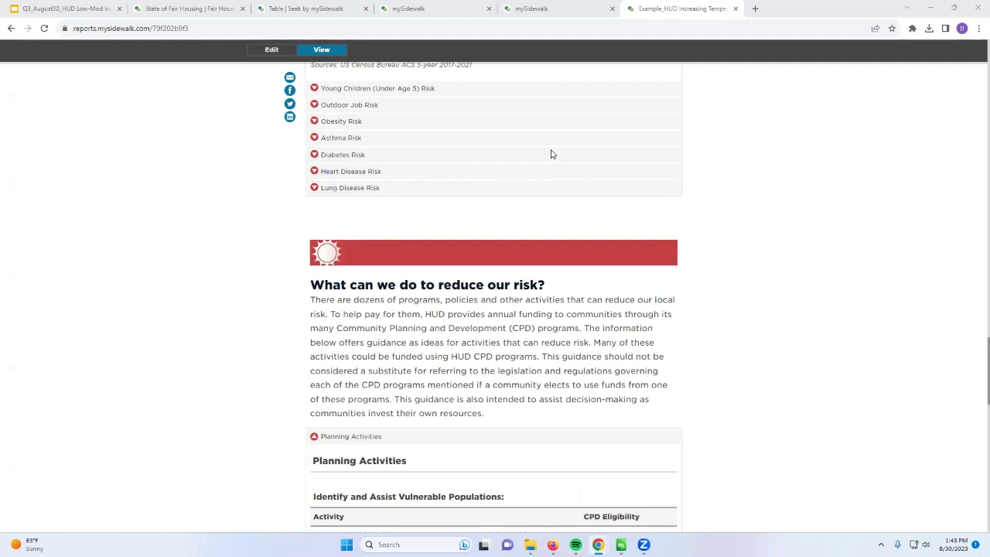
Switch to the mySidewalk Template Library page and open the Knowledge center from its help resources
key(ctrl+shift+Tab)
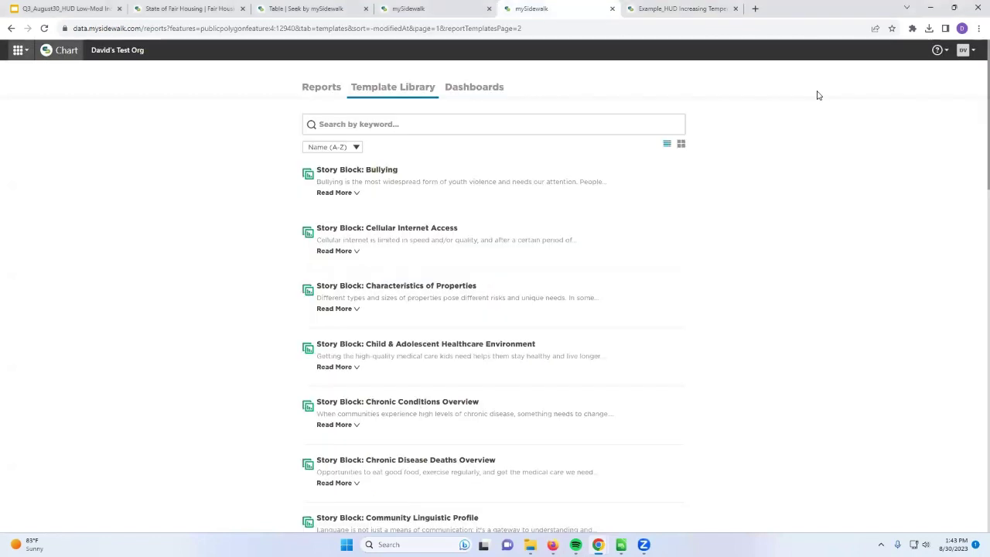
click(937, 51)
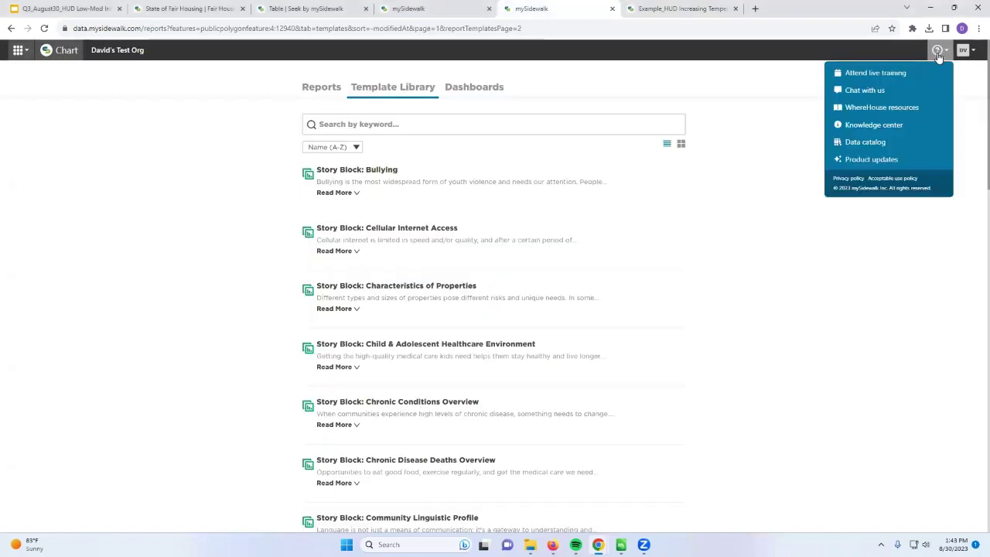
click(872, 129)
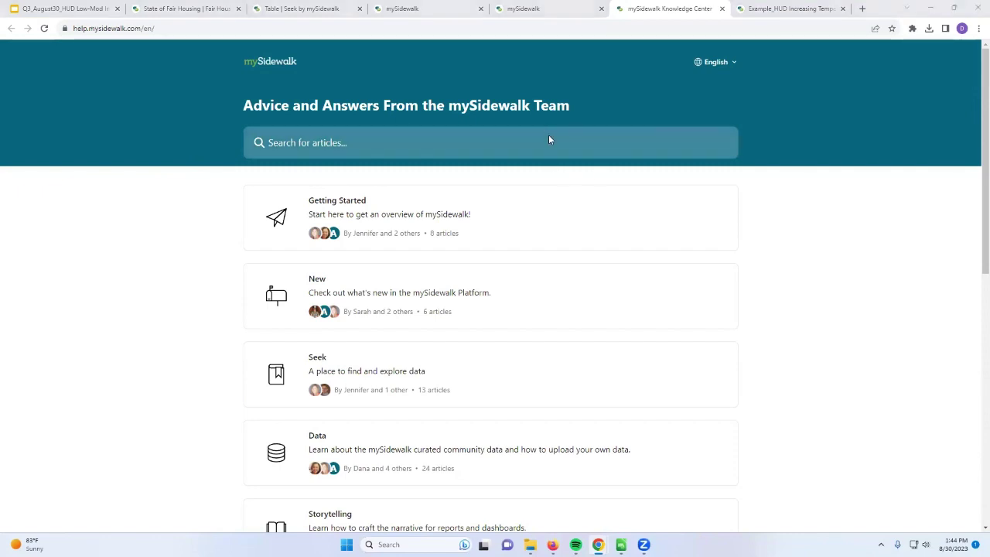
Return to the Template Library page, show the "Chat with us" support messages and close them
click(534, 8)
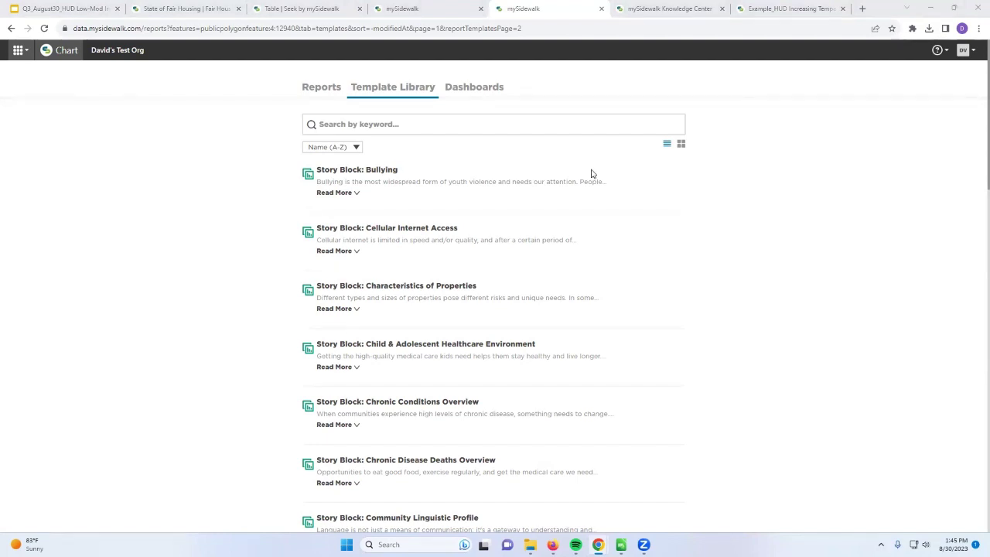
click(938, 50)
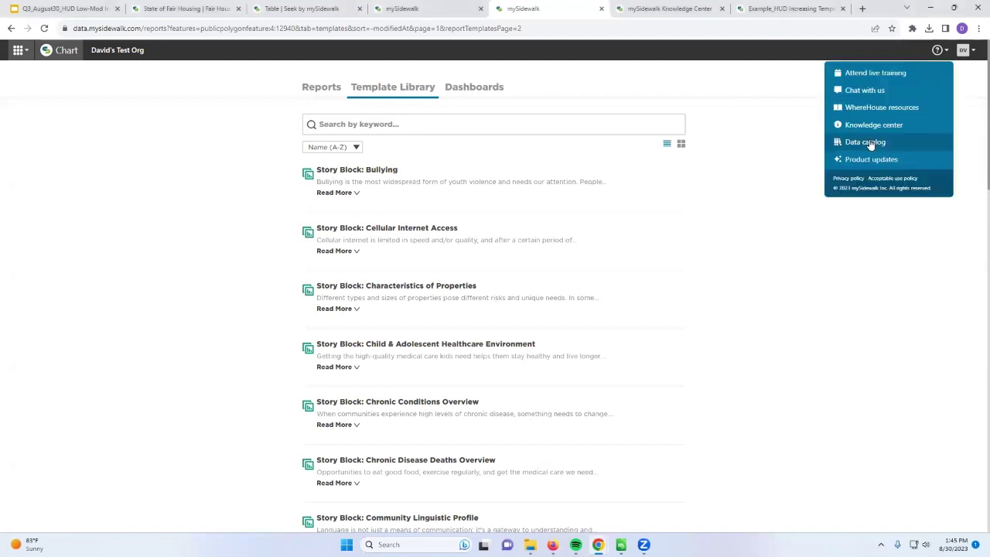
click(882, 91)
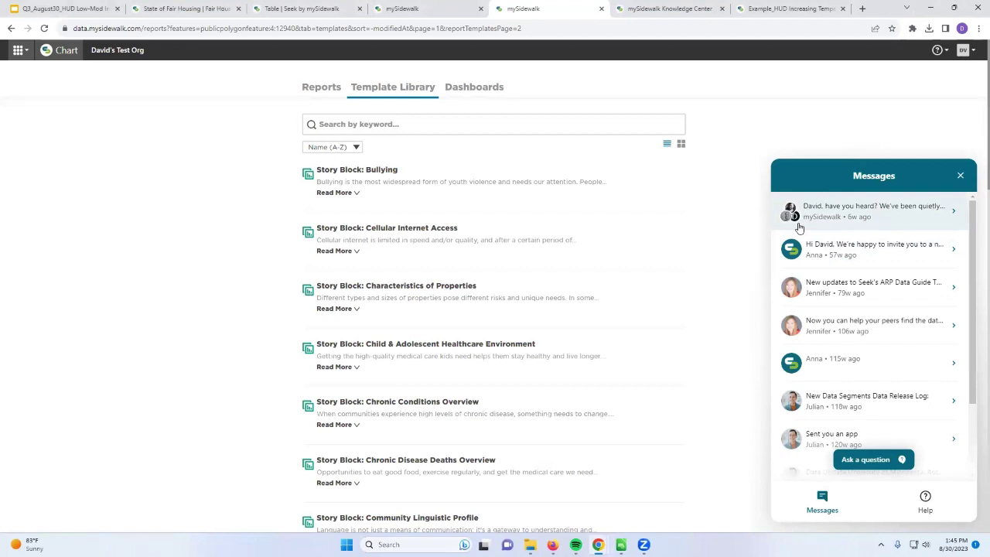
click(960, 176)
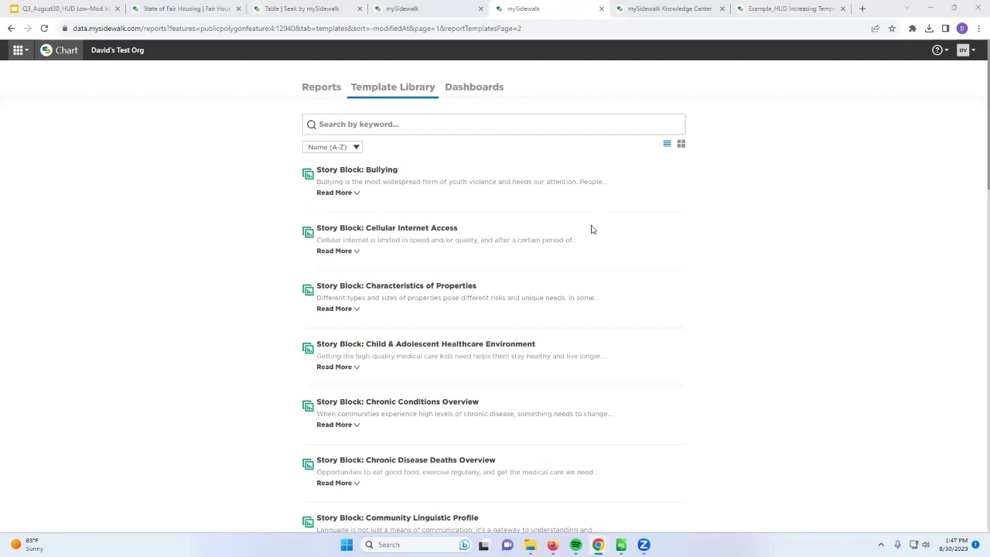
Return to the webinar slides, check the "Connect with us" slide and start the slideshow from the Salt Lake City slide
click(84, 8)
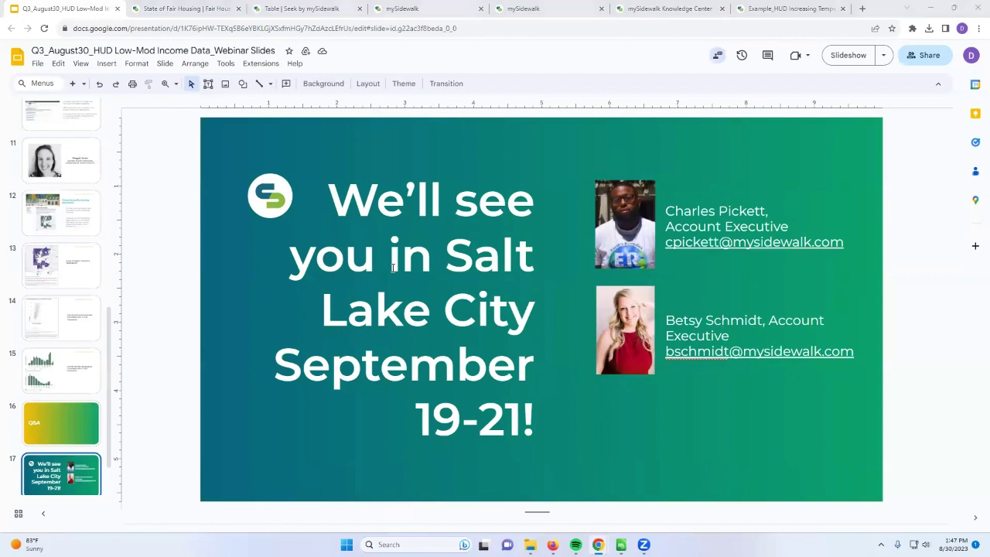
key(ctrl+v)
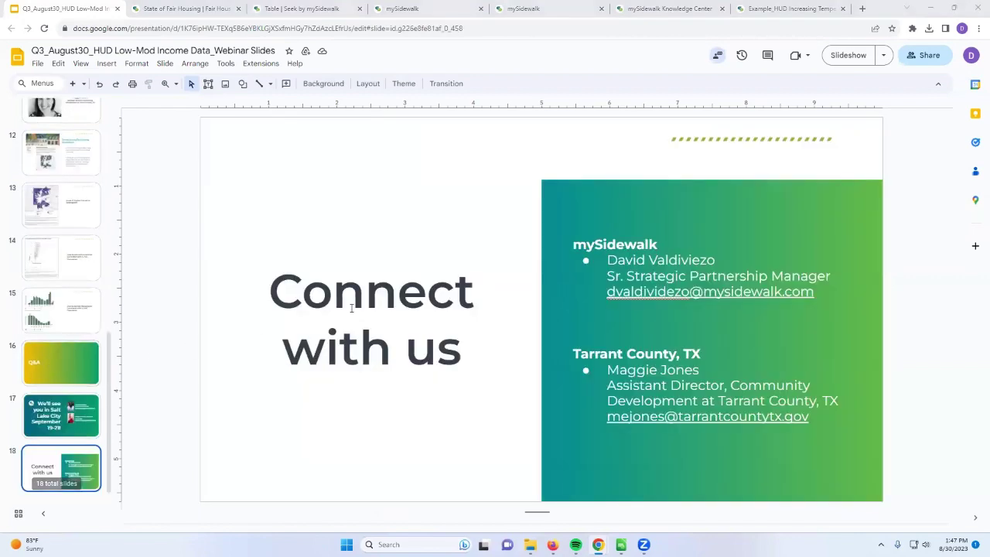
key(Up)
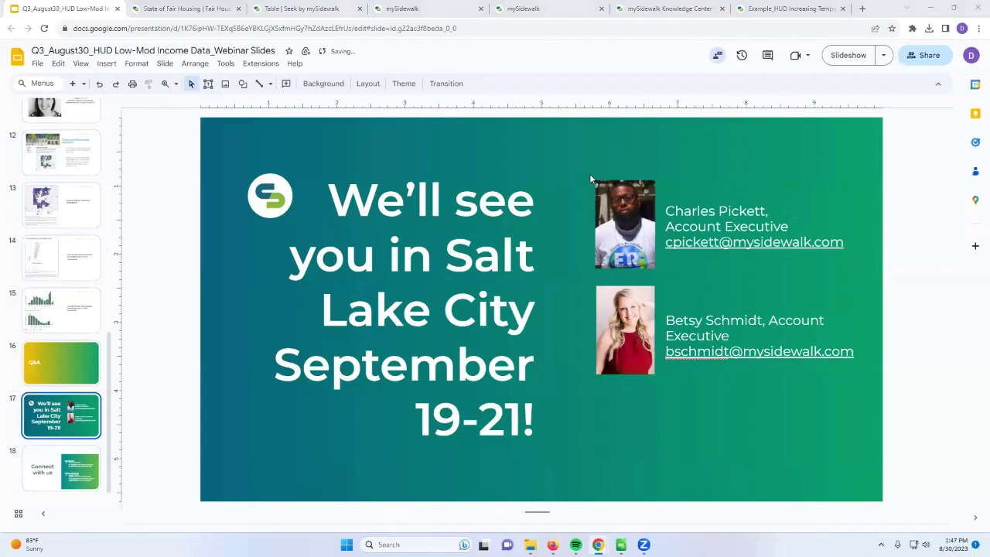
click(848, 55)
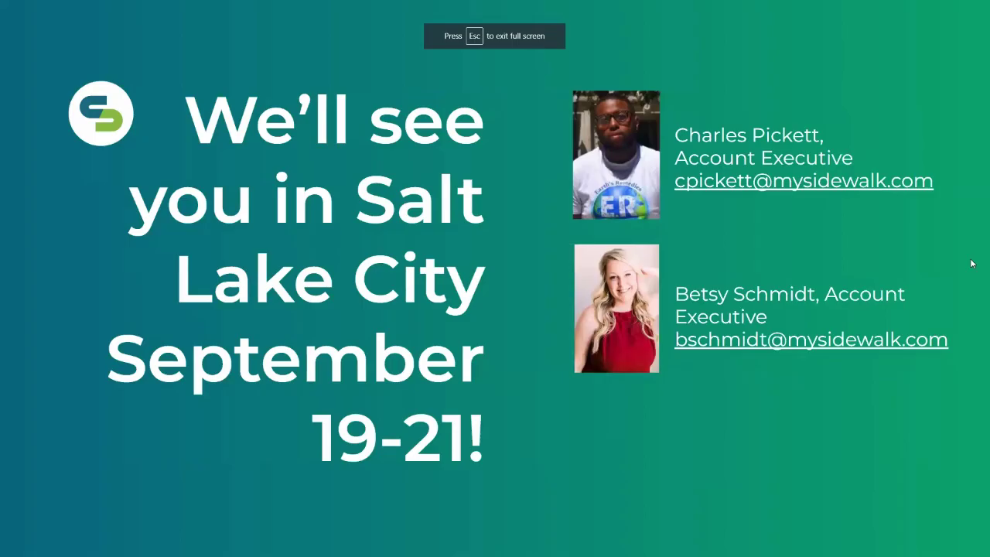